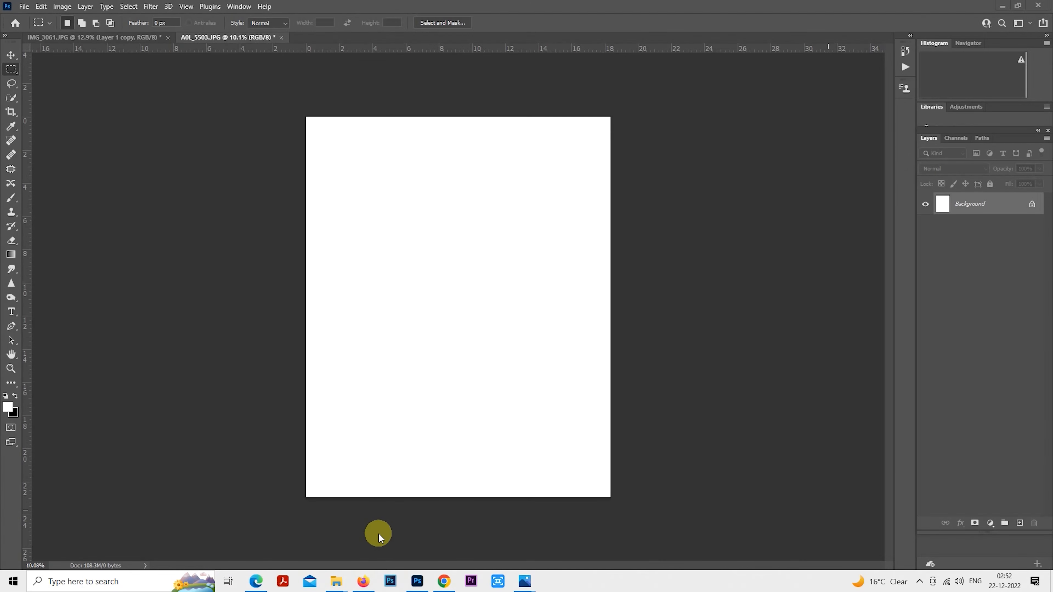
Step: Place the Old-Paper-Texture-Background-Vector image from the pre edit folder in File Explorer into the blank A0L_5503.JPG document in Photoshop
click(445, 583)
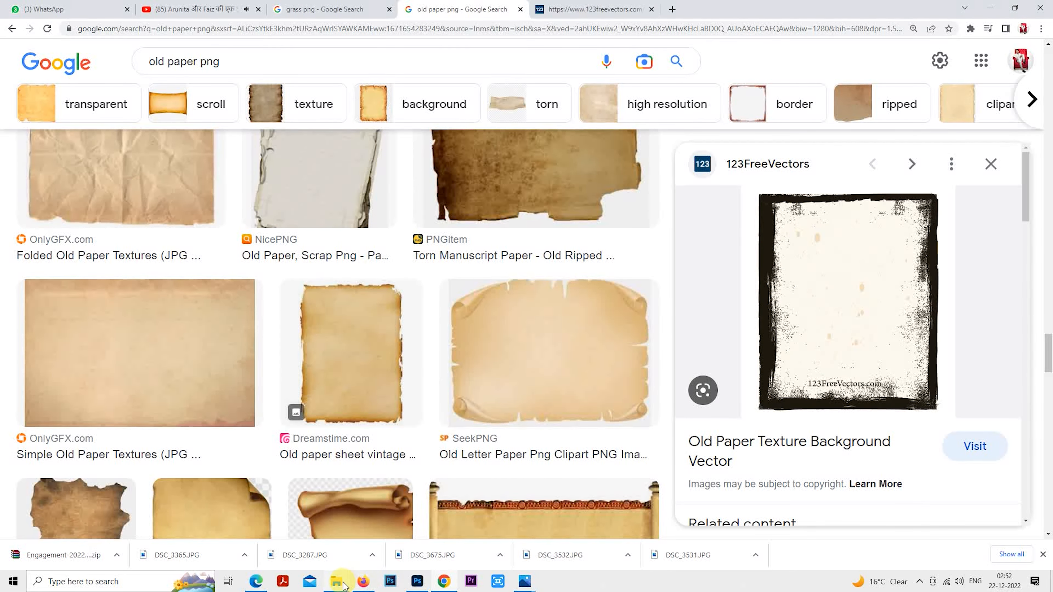
drag(342, 586, 658, 454)
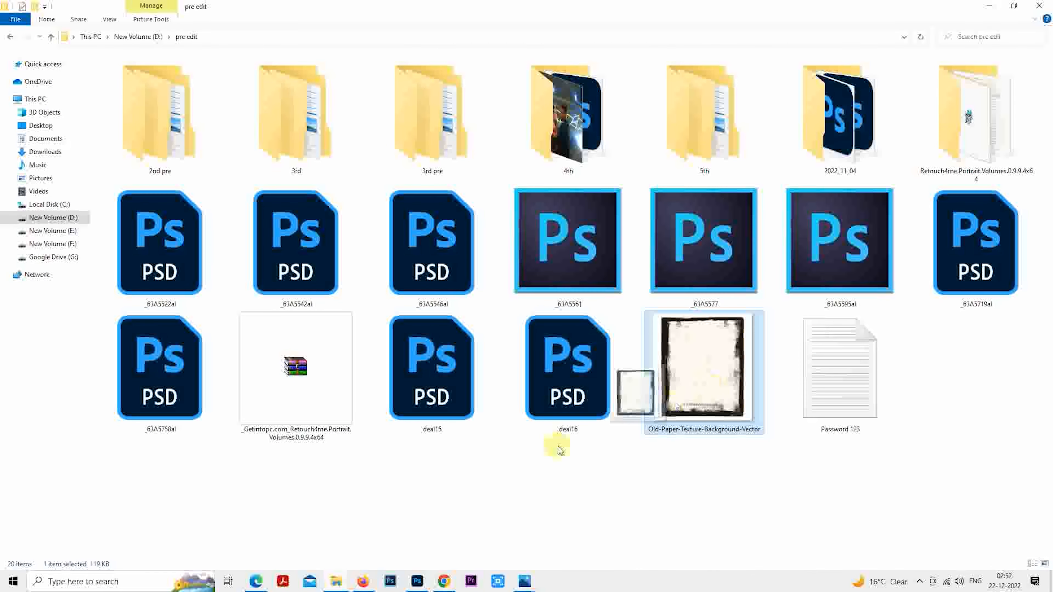
drag(560, 450, 598, 473)
key(Return)
key(m)
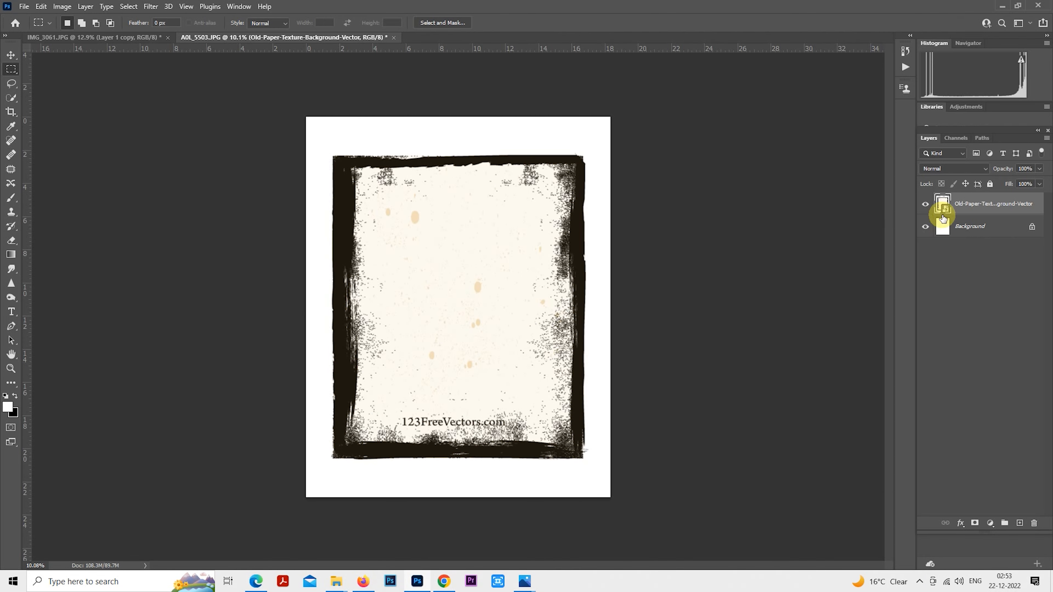
Step: Rasterize the placed old paper texture layer and fill the Background layer with black
right_click(947, 204)
click(876, 298)
key(ctrl+plus)
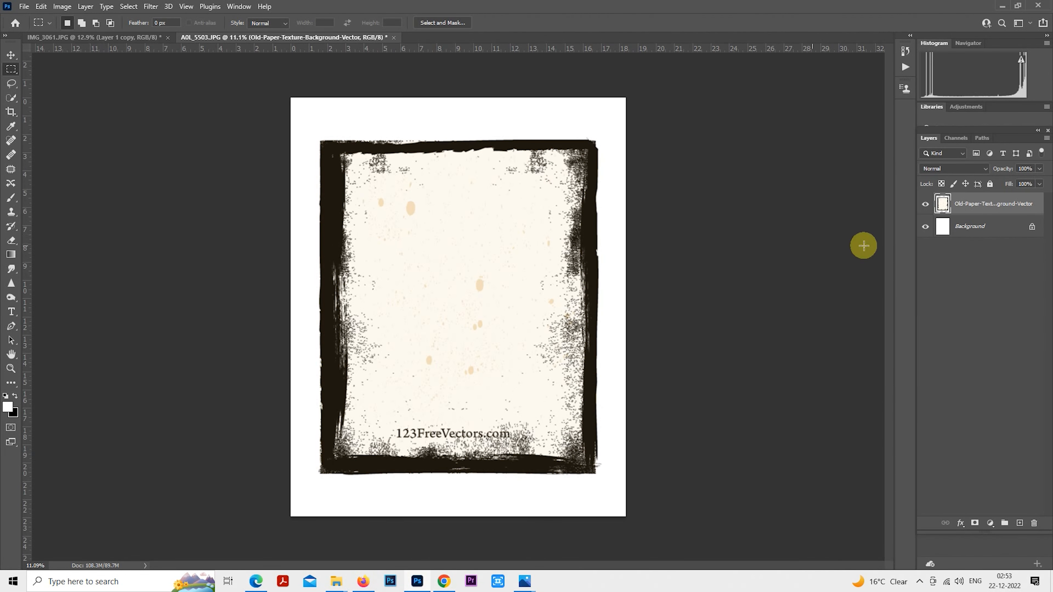
click(961, 234)
key(ctrl+BackSpace)
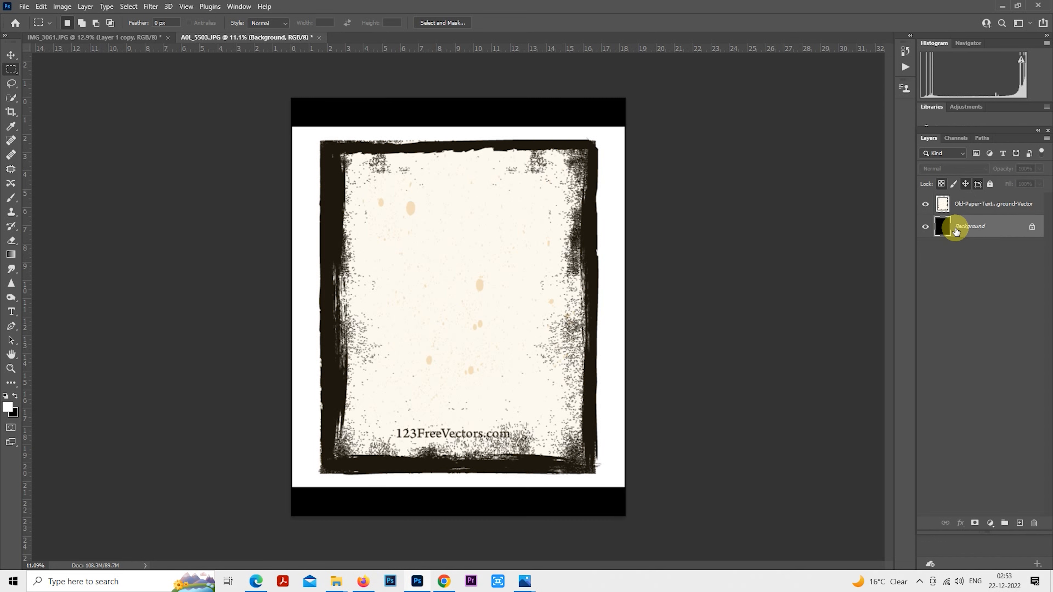
Step: Delete the white margins outside all four sides of the grunge frame on the paper texture layer using rectangular selections
click(949, 201)
drag(680, 80, 595, 510)
key(Delete)
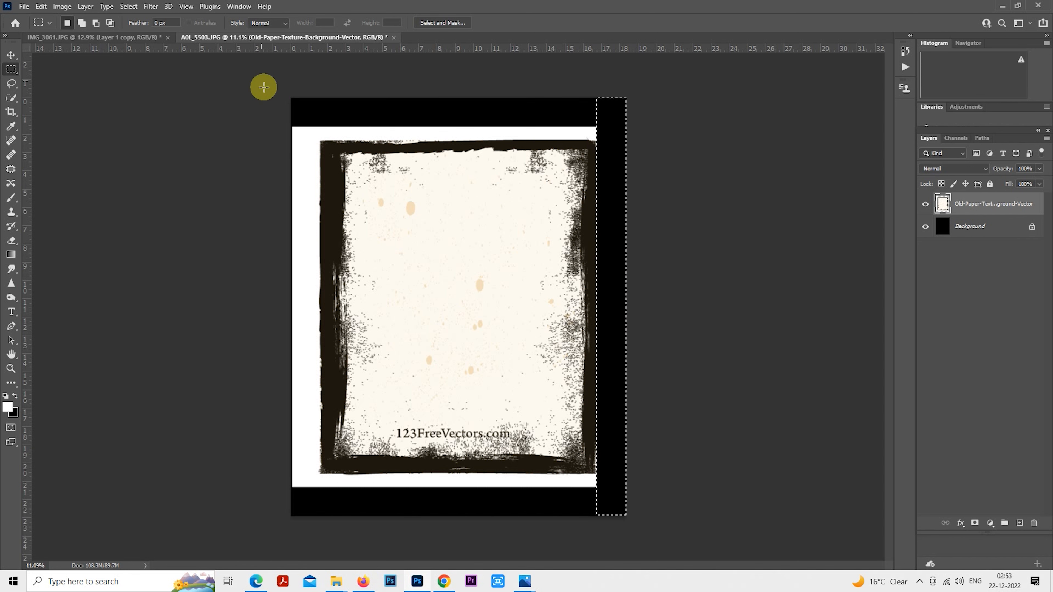
drag(264, 86, 322, 521)
key(Delete)
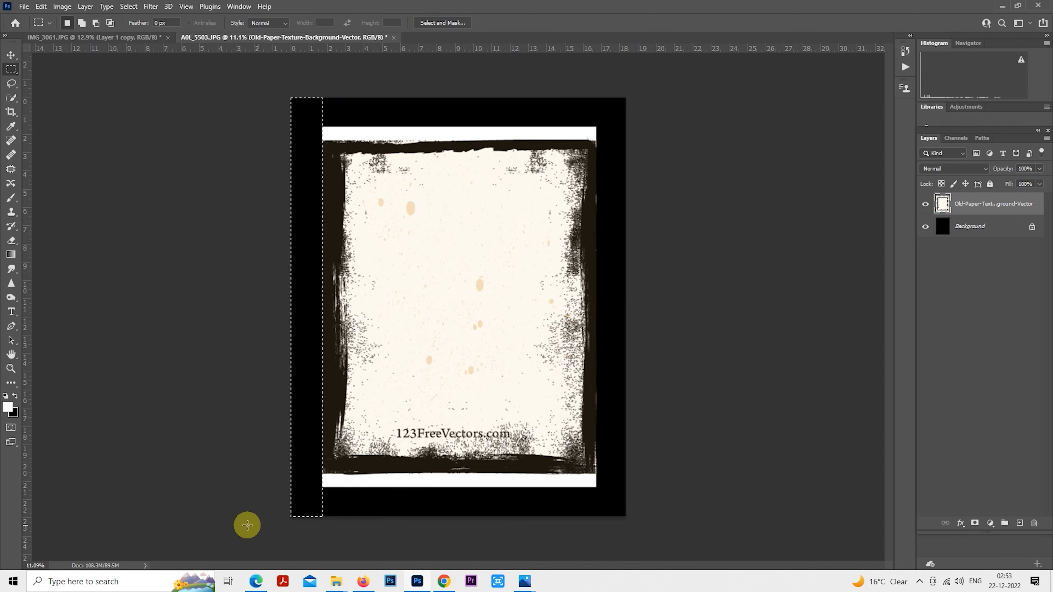
drag(247, 525, 641, 473)
key(Delete)
drag(275, 75, 662, 139)
key(Delete)
key(ctrl+d)
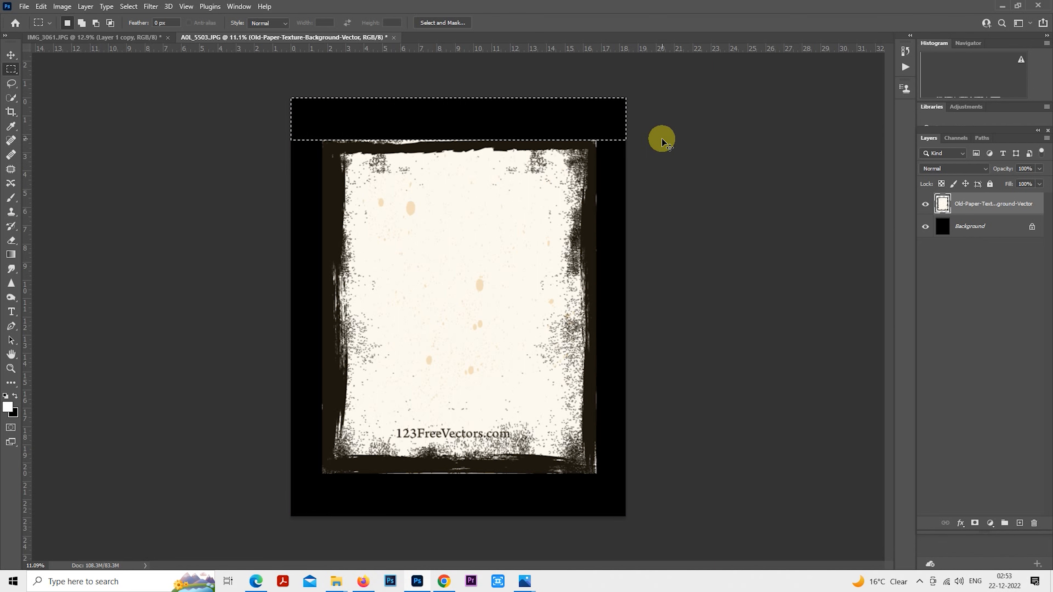
Step: Remove the first part of the 123FreeVectors.com watermark with a Lasso selection and the Fill command
scroll(458, 430, up, 6)
drag(473, 437, 470, 290)
scroll(369, 345, up, 4)
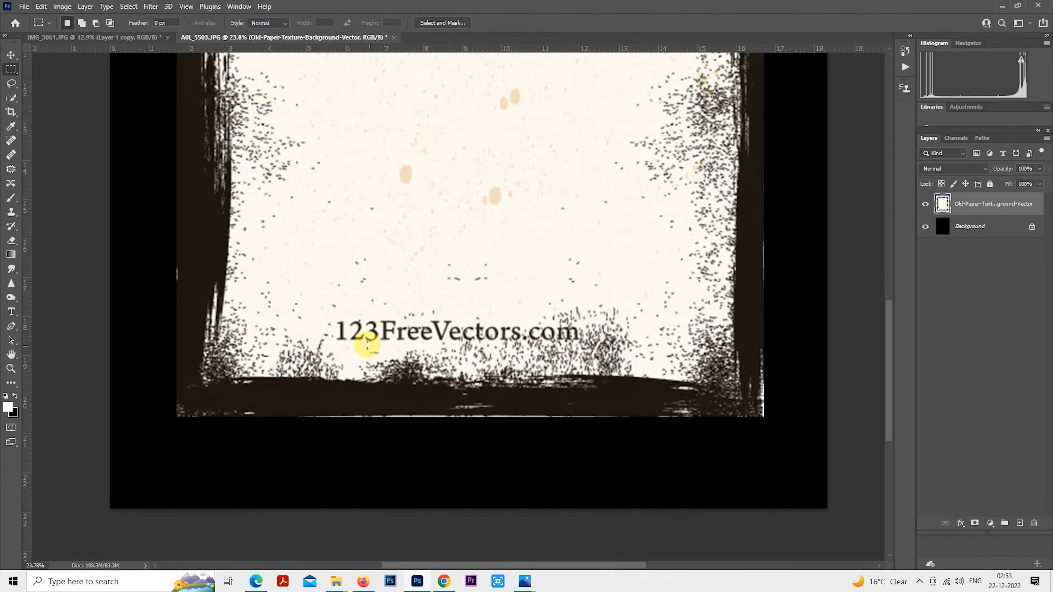
click(10, 85)
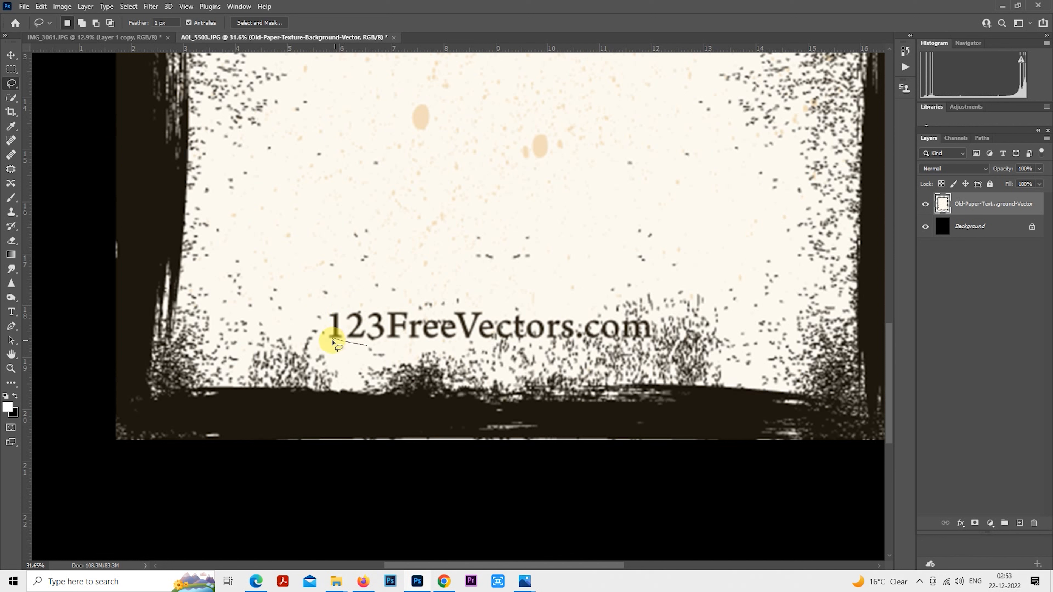
mouse_move(327, 309)
mouse_down()
mouse_move(432, 307)
mouse_move(446, 325)
mouse_move(365, 346)
mouse_up()
right_click(379, 316)
click(411, 452)
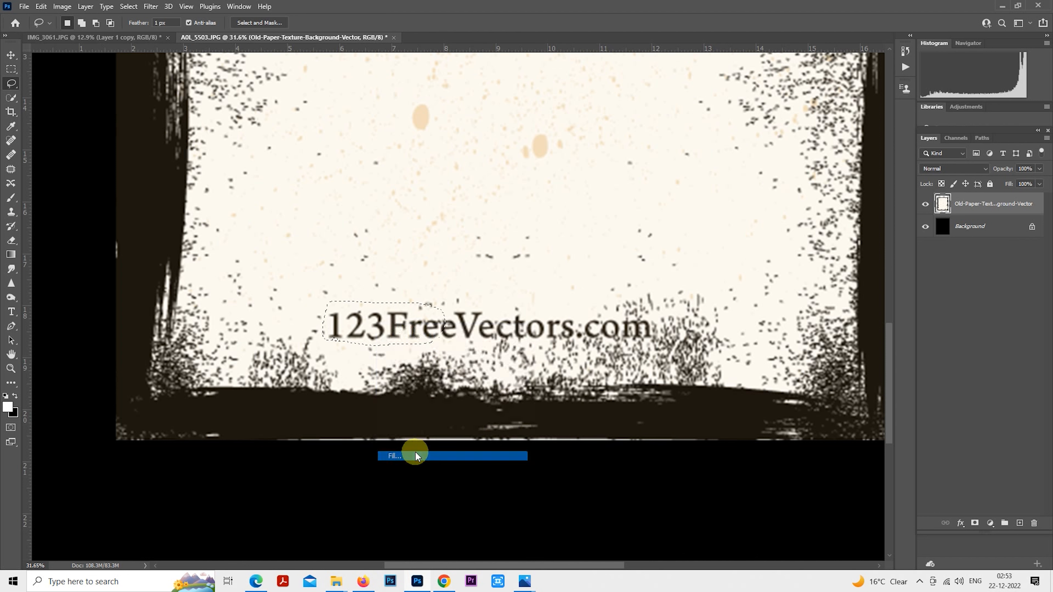
click(605, 167)
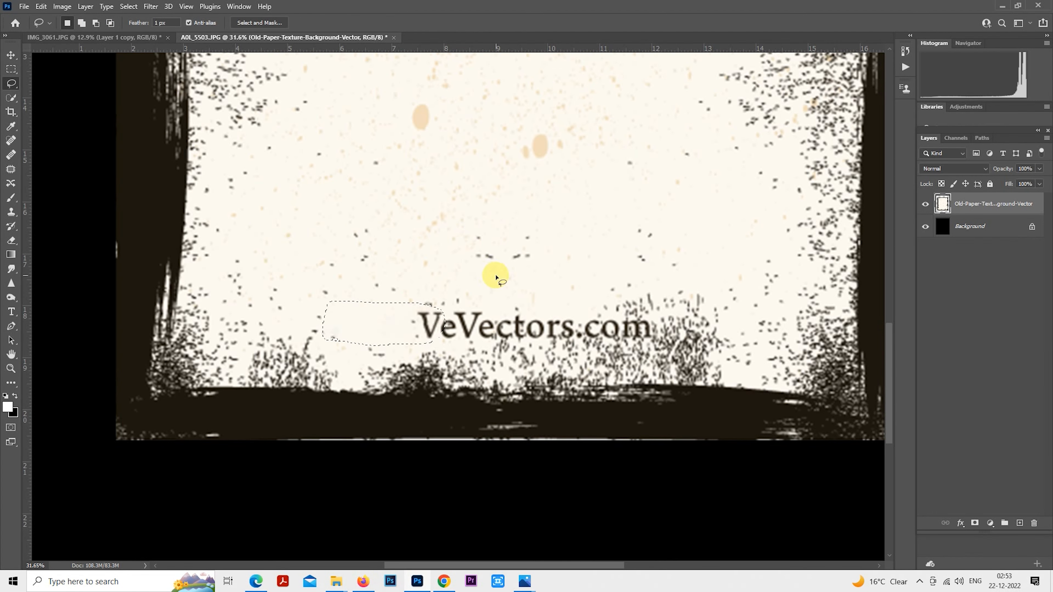
key(ctrl+d)
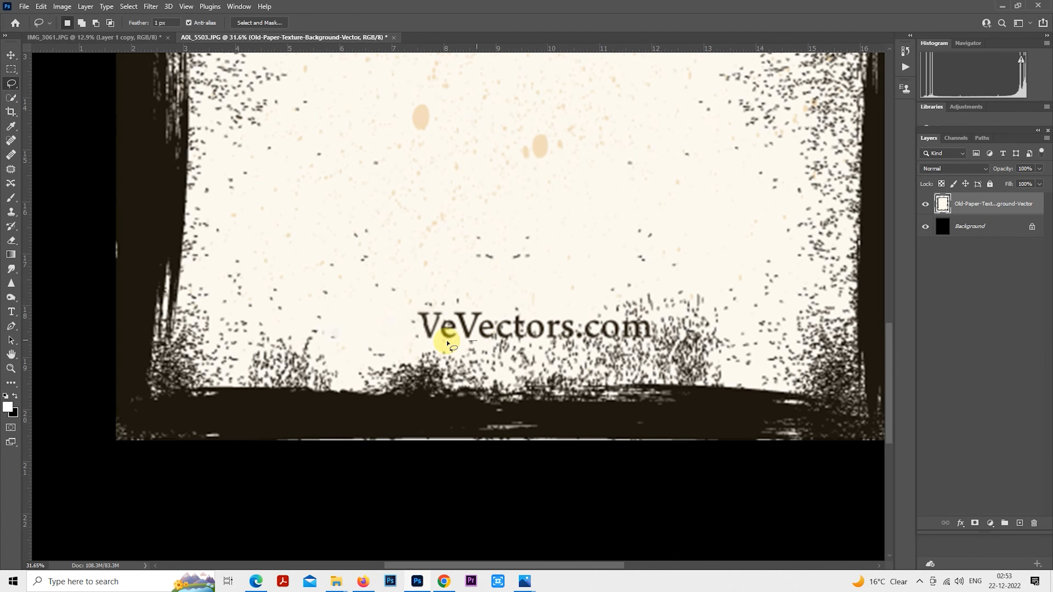
Step: Remove the remaining watermark letters ending in "Vectors.com" with another Lasso selection and Fill
mouse_move(413, 326)
mouse_down()
mouse_move(526, 305)
mouse_move(639, 317)
mouse_up()
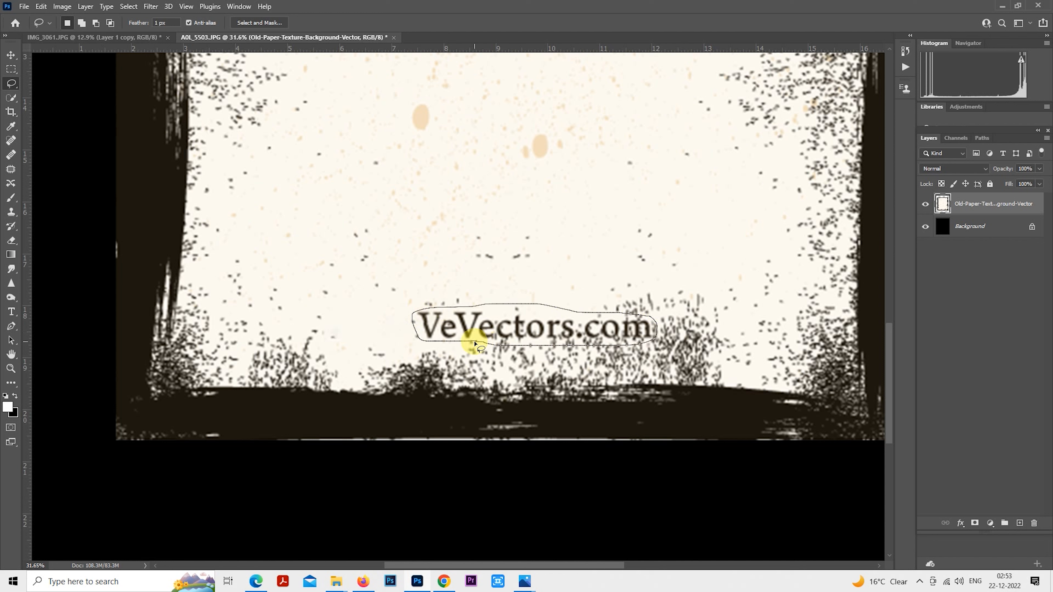
drag(475, 343, 470, 343)
right_click(477, 330)
click(519, 465)
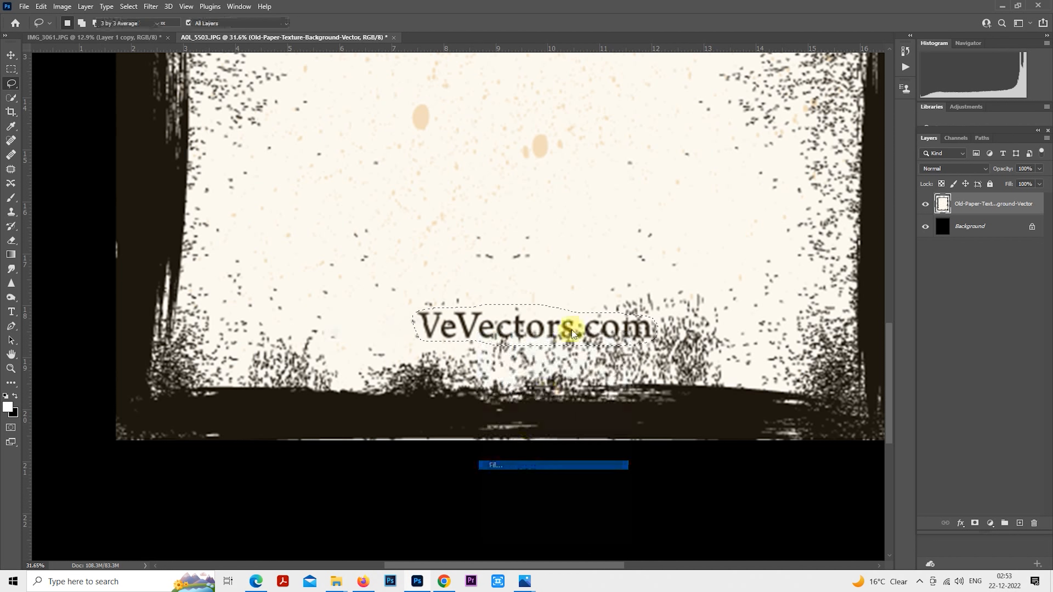
click(607, 171)
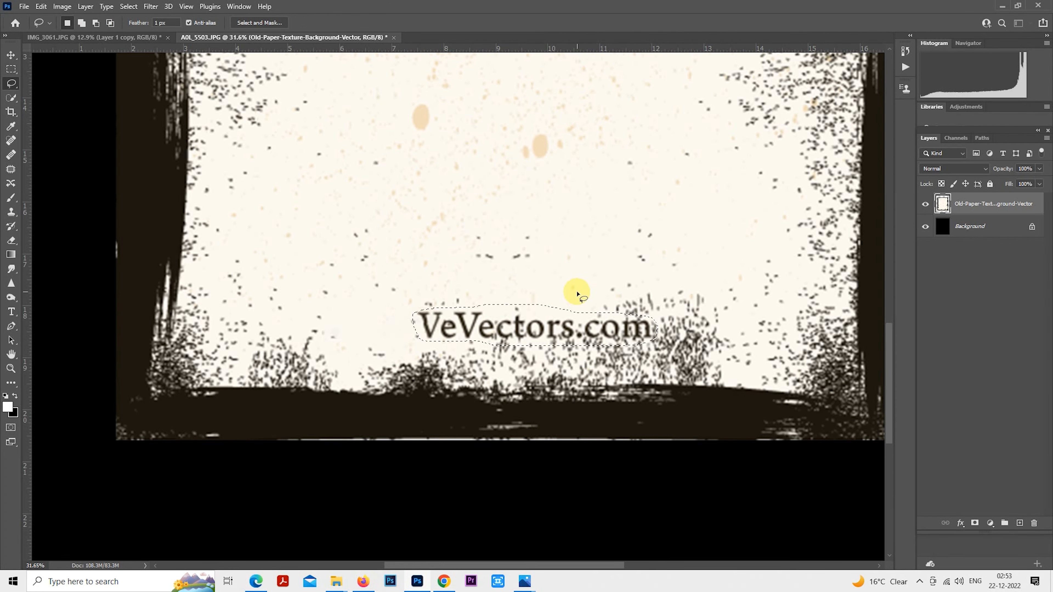
key(ctrl+d)
scroll(577, 295, down, 5)
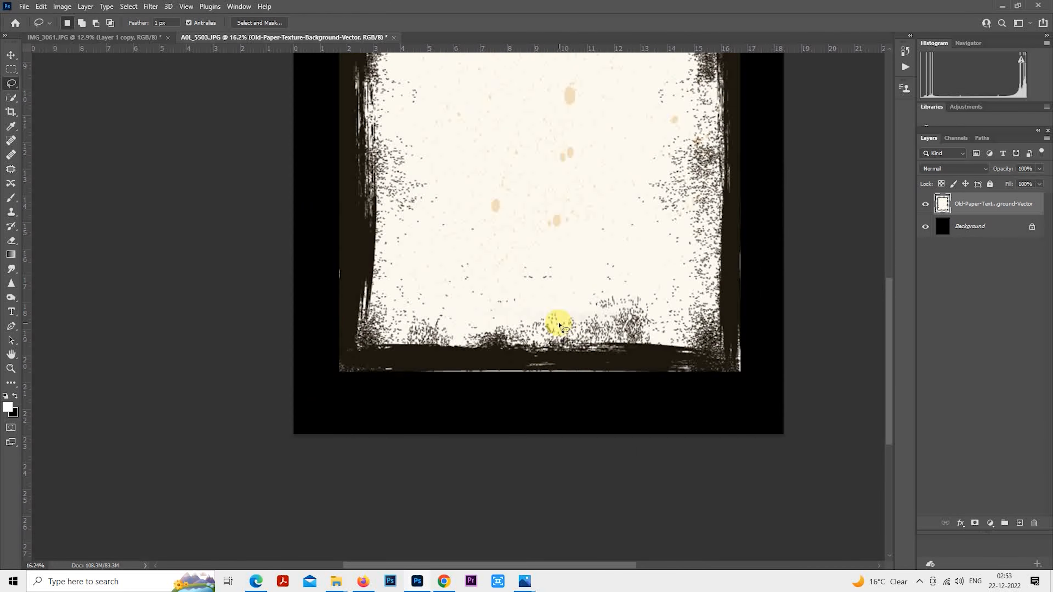
scroll(323, 212, up, 1)
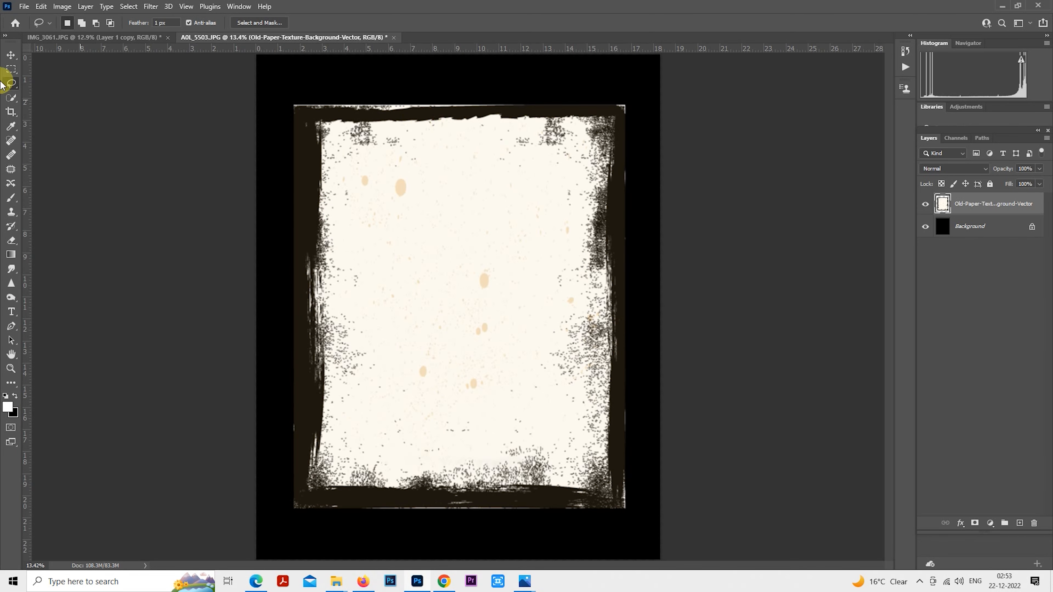
Step: Load the paper layer as a selection and, in Camera Raw Filter, set Highlights +100, Shadows -100, Whites +100 and Blacks -100
click(10, 69)
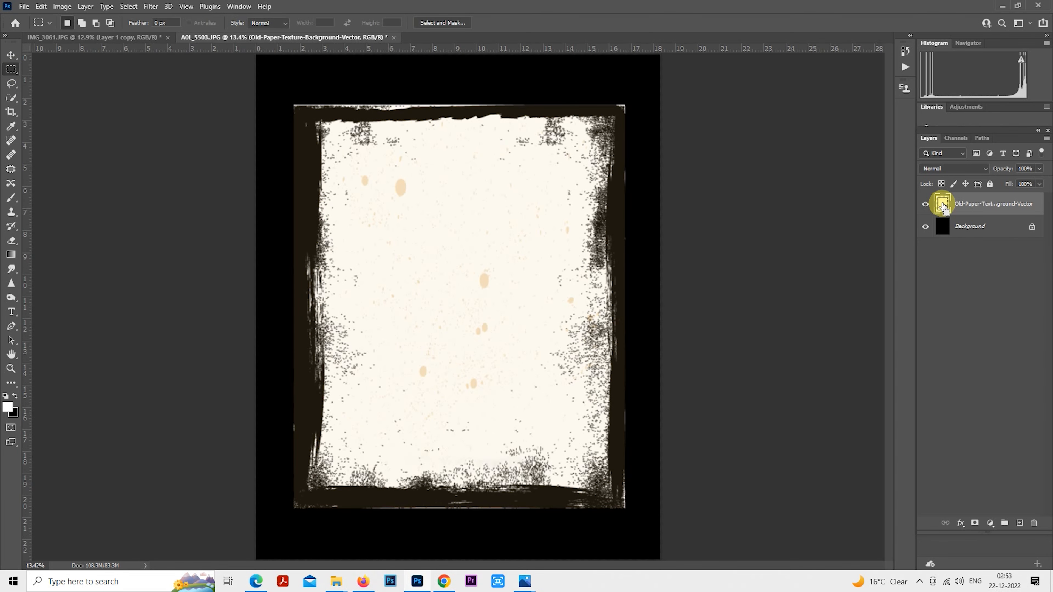
ctrl+click(943, 205)
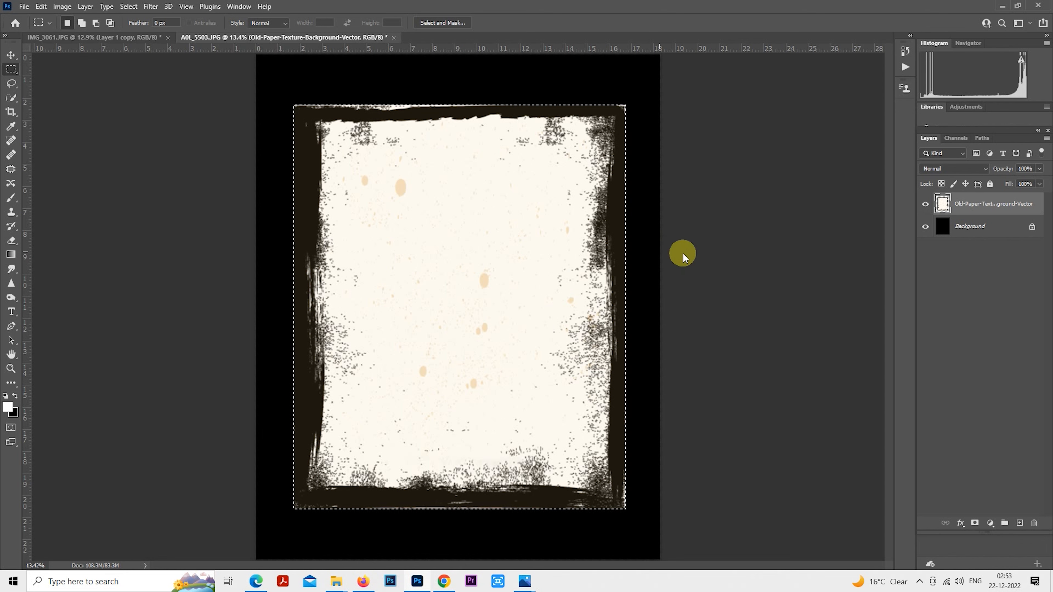
key(shift+ctrl+a)
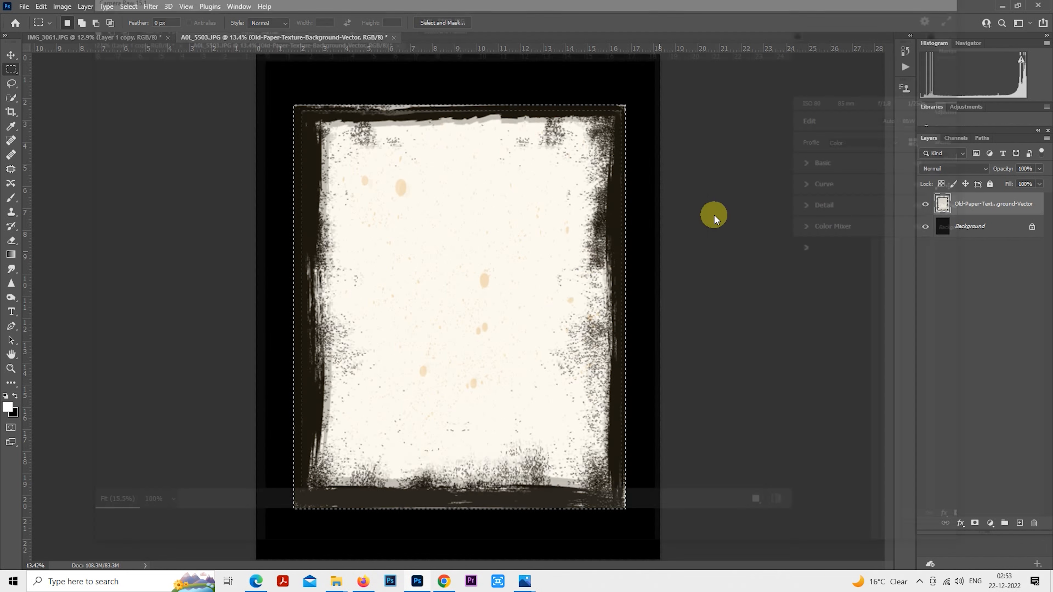
click(817, 162)
drag(874, 279, 804, 296)
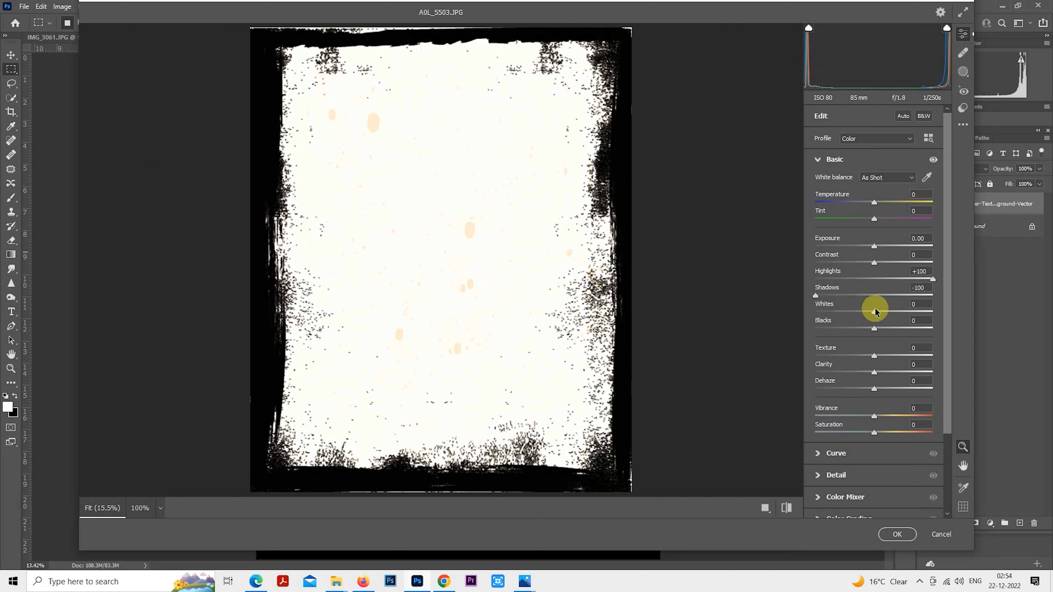
drag(875, 312, 947, 306)
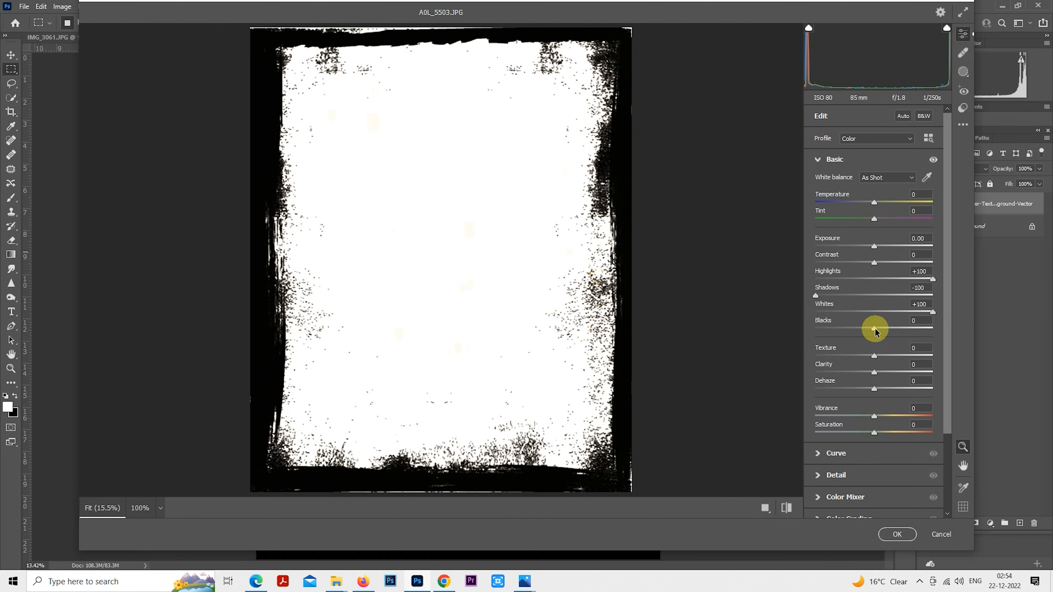
drag(875, 330, 794, 332)
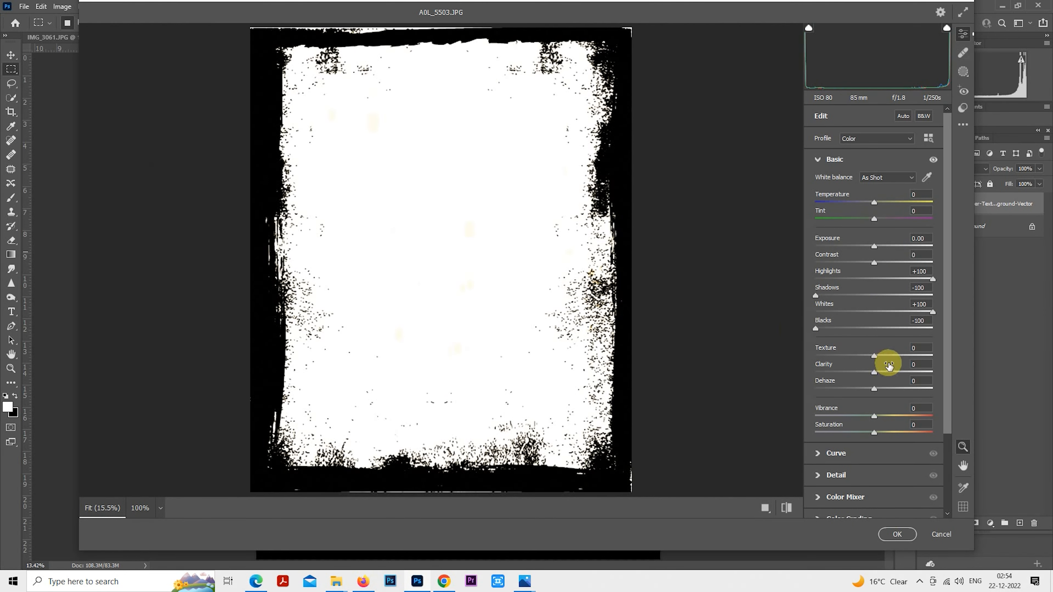
Step: Set Clarity +6, Saturation -100, Contrast +86 and Exposure -5.00, compare with the original, apply the filter and deselect
mouse_move(876, 374)
mouse_down()
mouse_move(926, 372)
mouse_move(827, 373)
mouse_move(895, 375)
mouse_move(878, 372)
mouse_up()
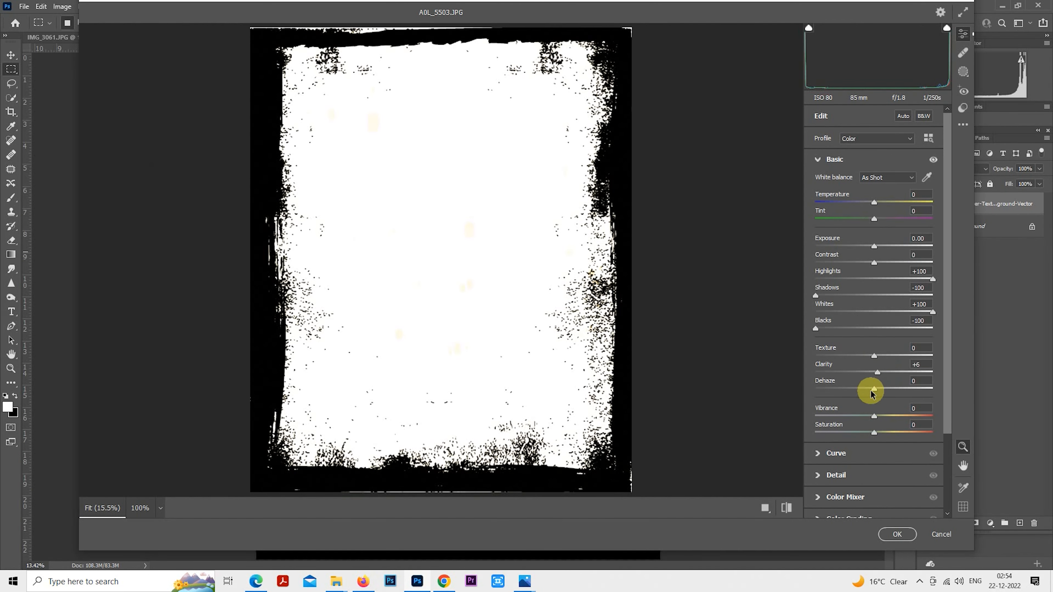
drag(873, 432, 793, 437)
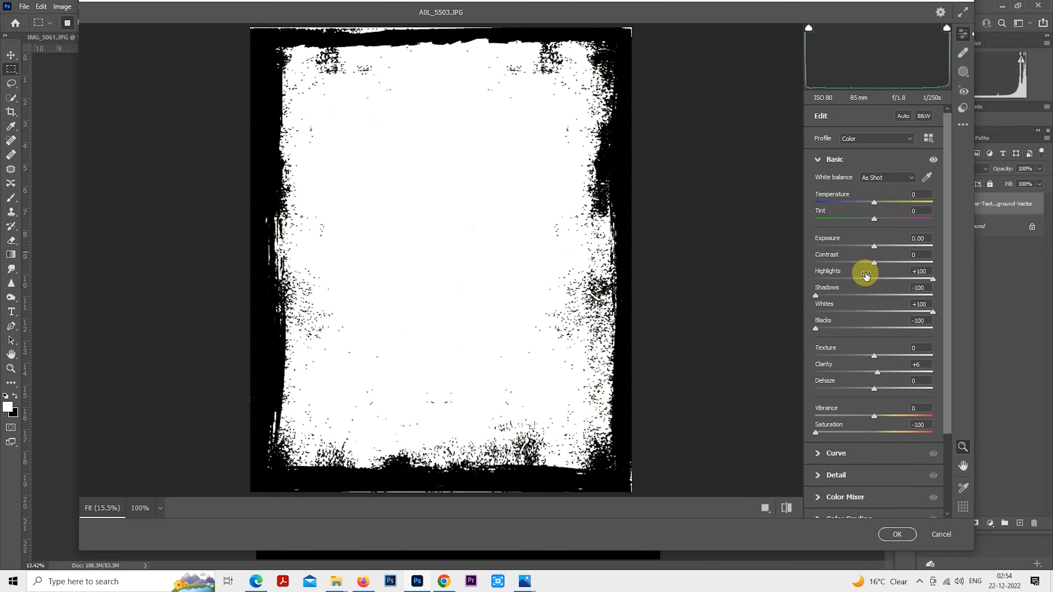
drag(873, 265, 773, 248)
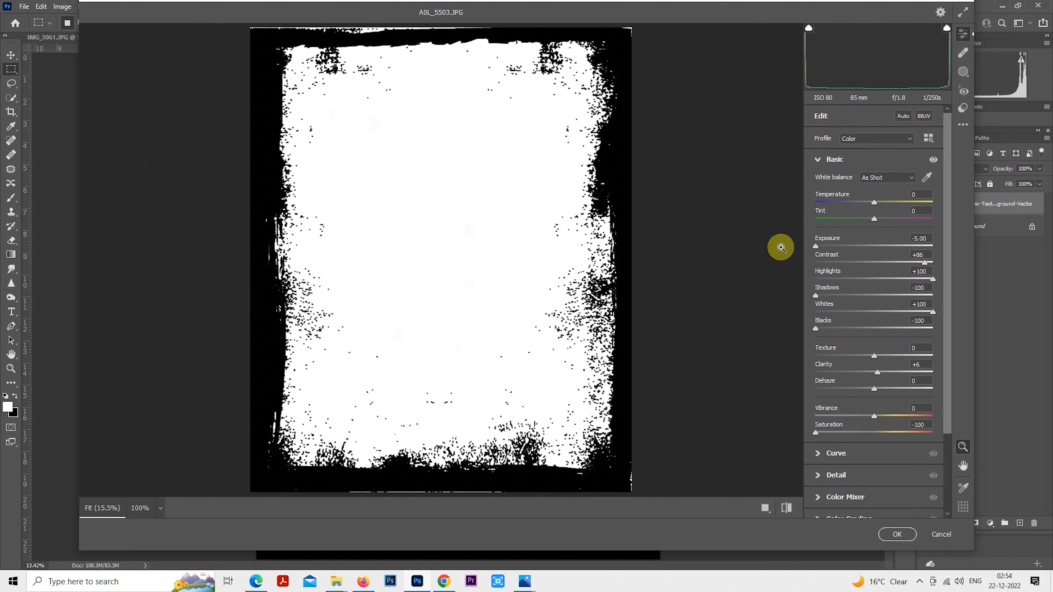
click(785, 510)
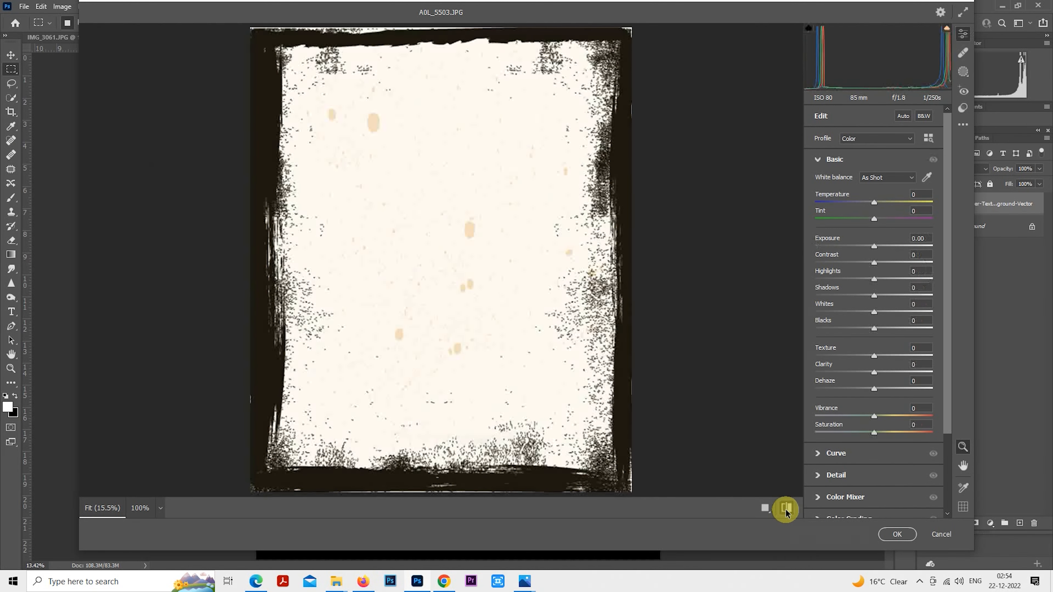
click(783, 506)
click(896, 535)
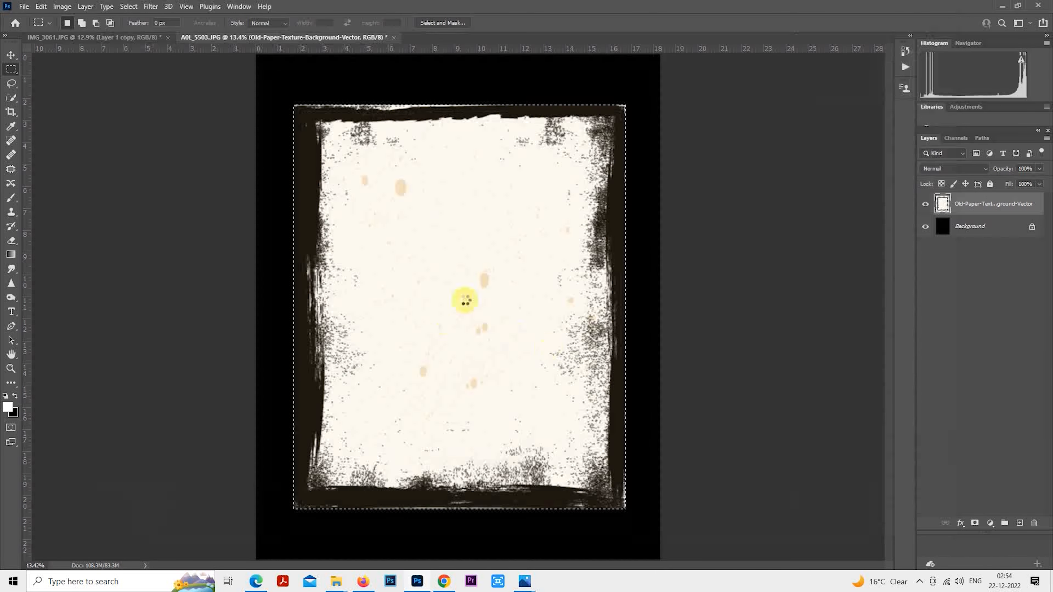
key(ctrl+d)
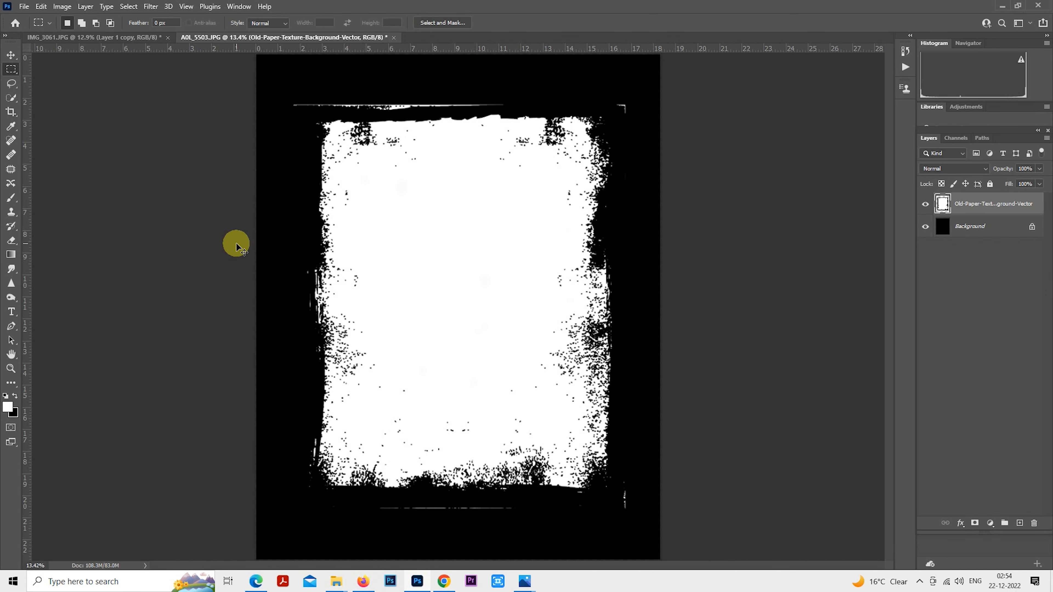
Step: Select the white paper interior with the Magic Wand tool and extend the selection to all similar white areas
click(11, 98)
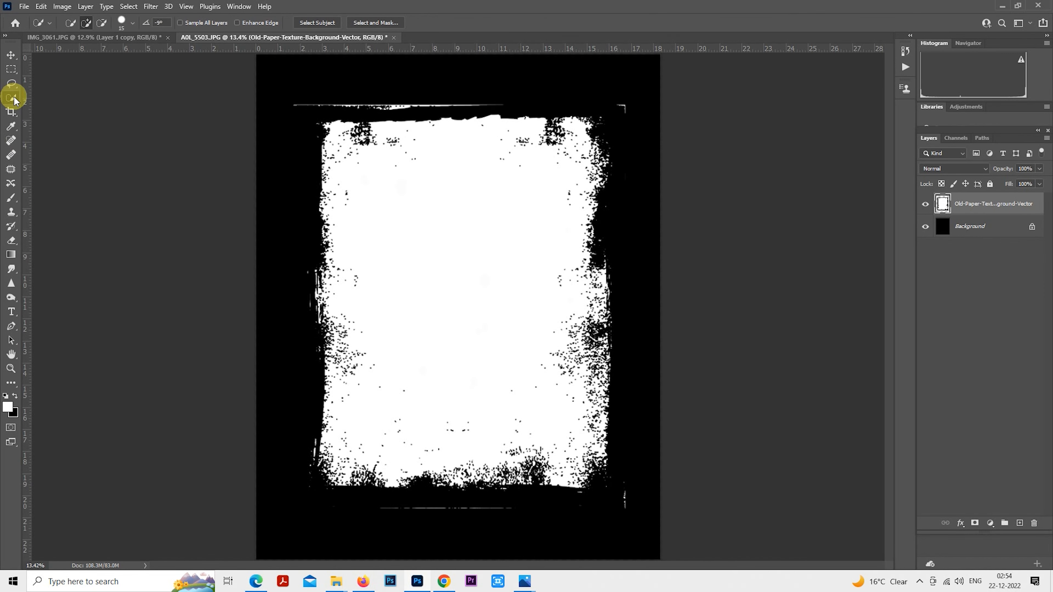
right_click(11, 98)
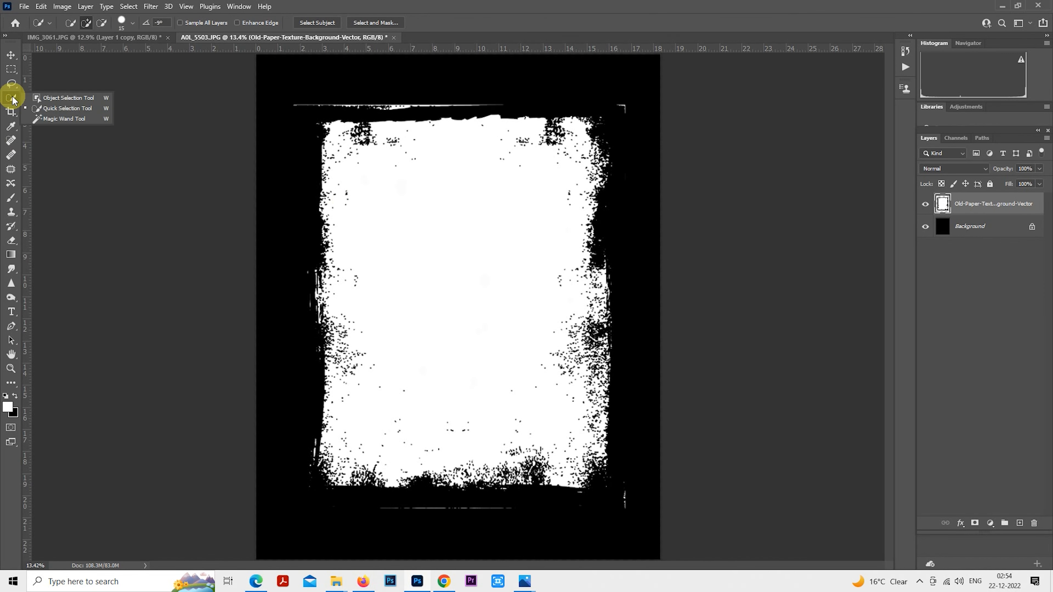
click(49, 121)
right_click(449, 241)
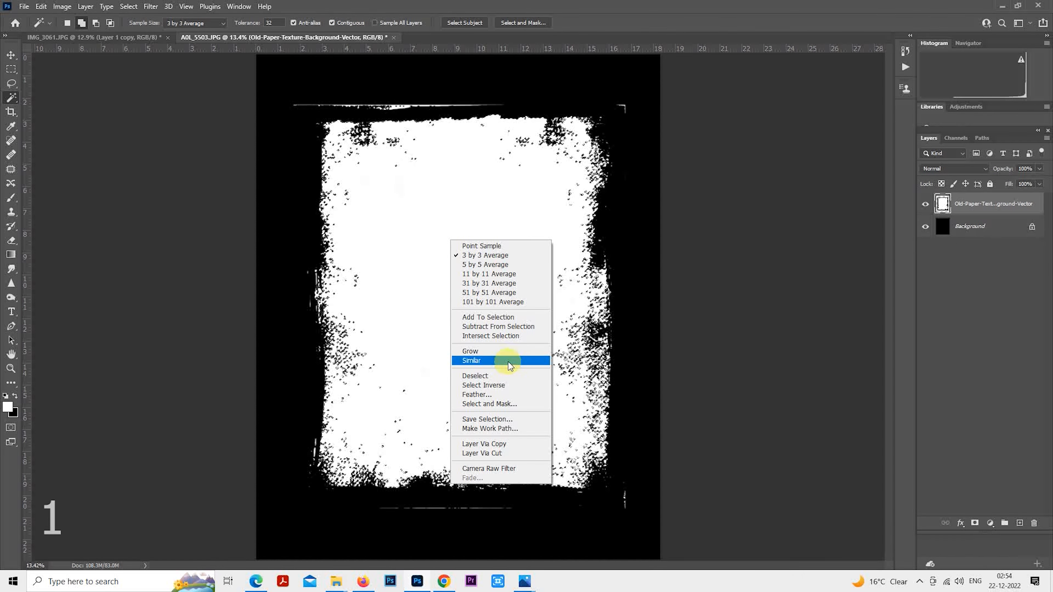
click(508, 363)
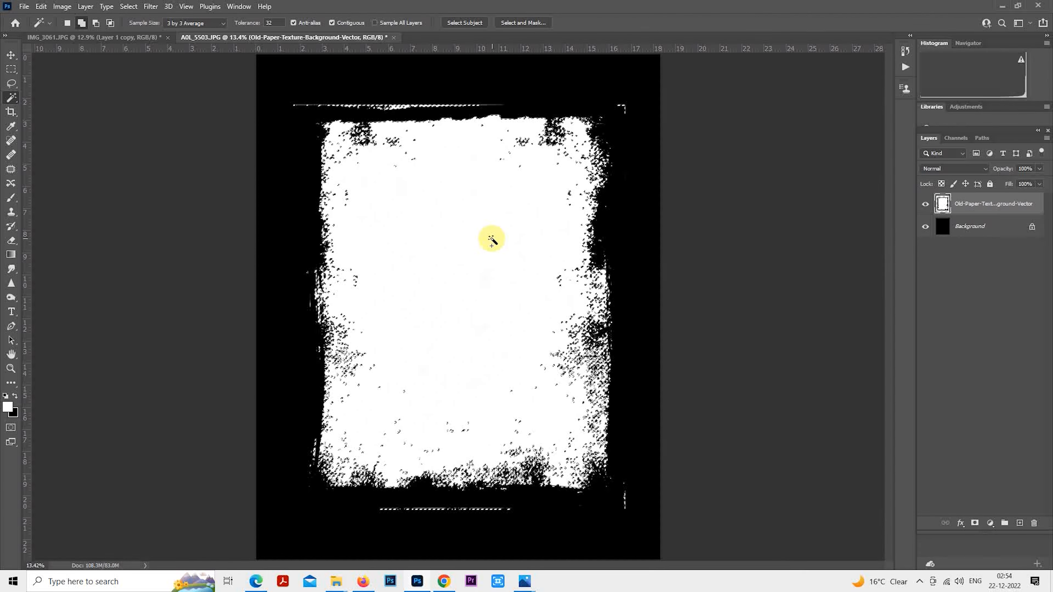
right_click(492, 235)
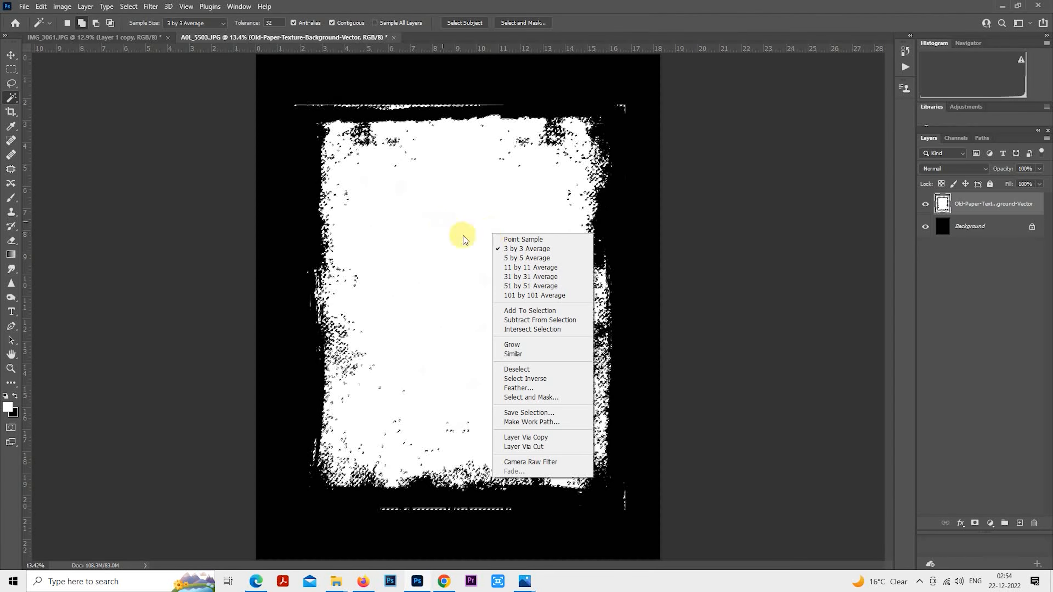
Step: Invert the selection and delete the black areas from the old paper texture layer
click(525, 379)
key(Delete)
scroll(468, 309, down, 1)
key(m)
Step: Deselect and fill the Background layer with white, keeping the texture layer hidden during the fill
click(970, 227)
click(928, 204)
key(ctrl+d)
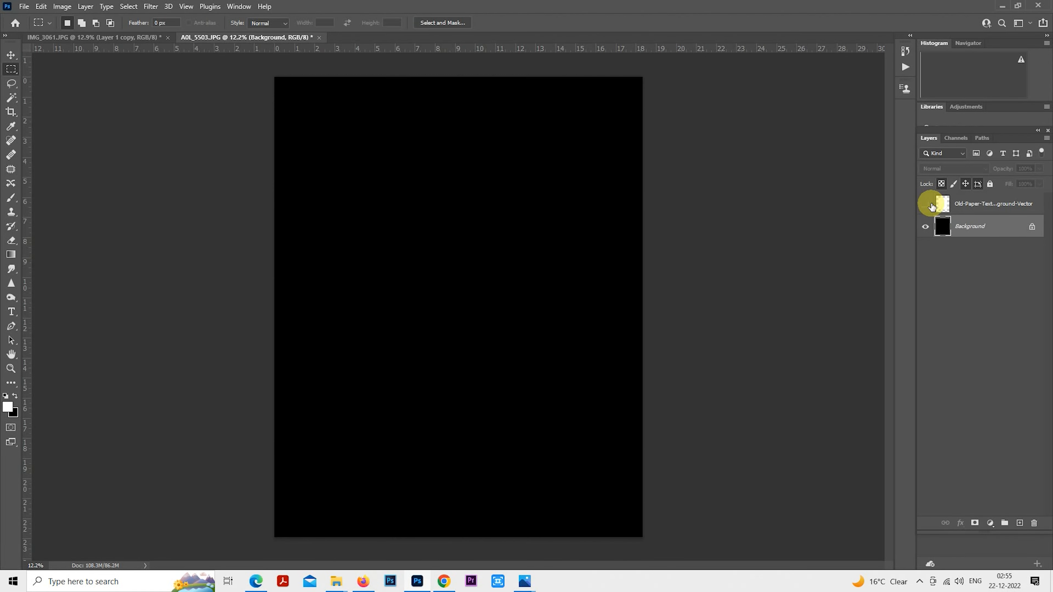
key(alt+BackSpace)
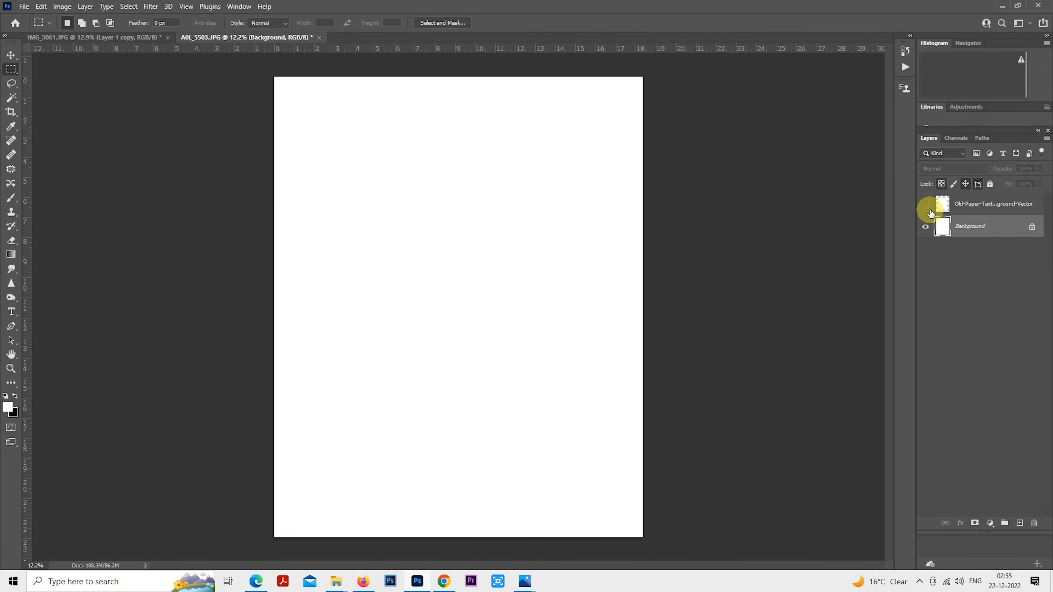
click(927, 205)
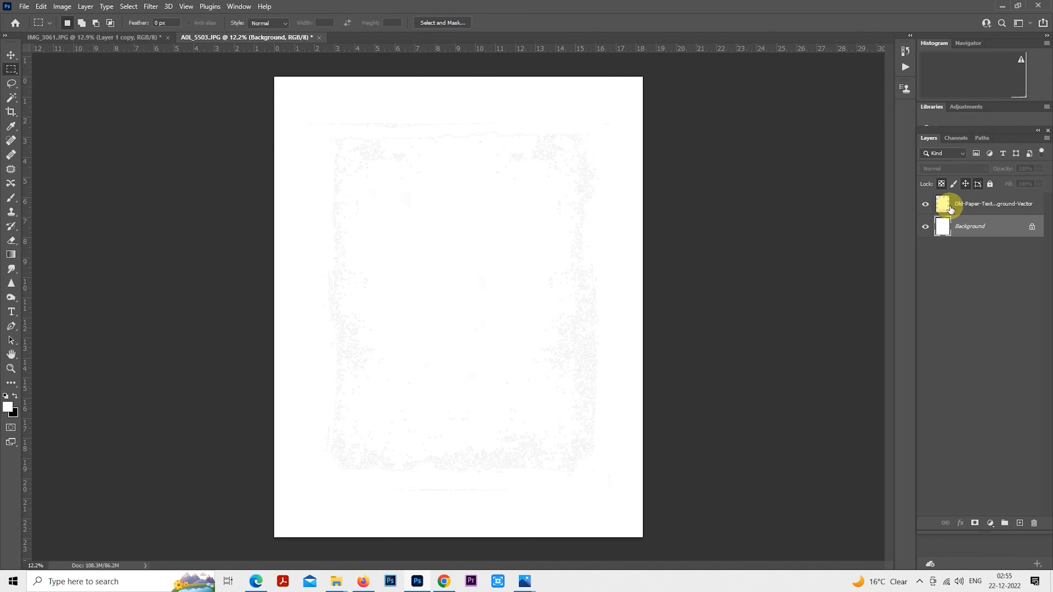
Step: Turn the white texture layer black with Hue/Saturation by setting Lightness to -100
click(950, 210)
key(ctrl+u)
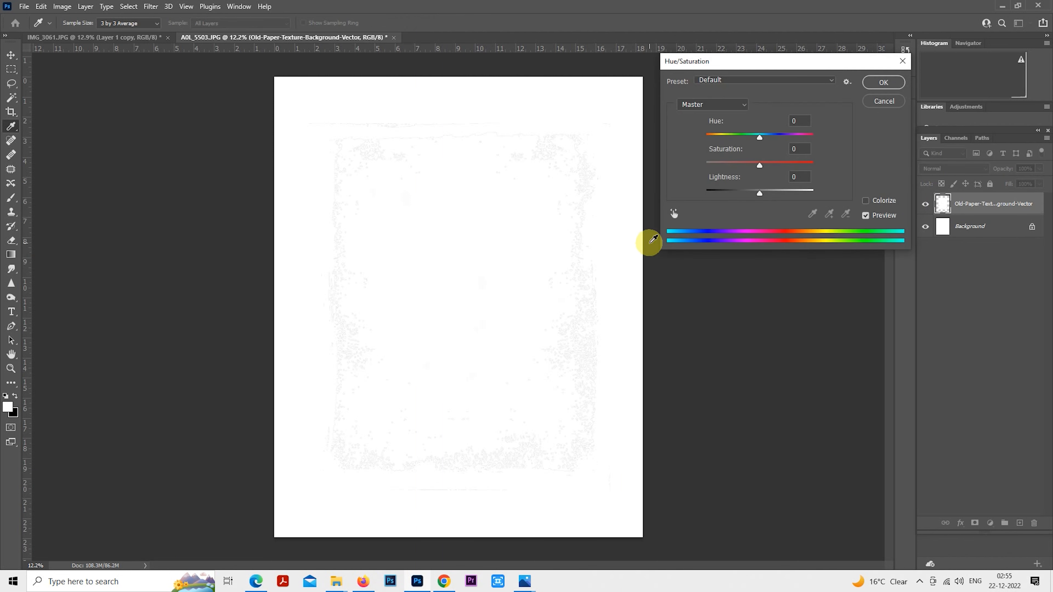
click(722, 192)
drag(719, 194, 676, 193)
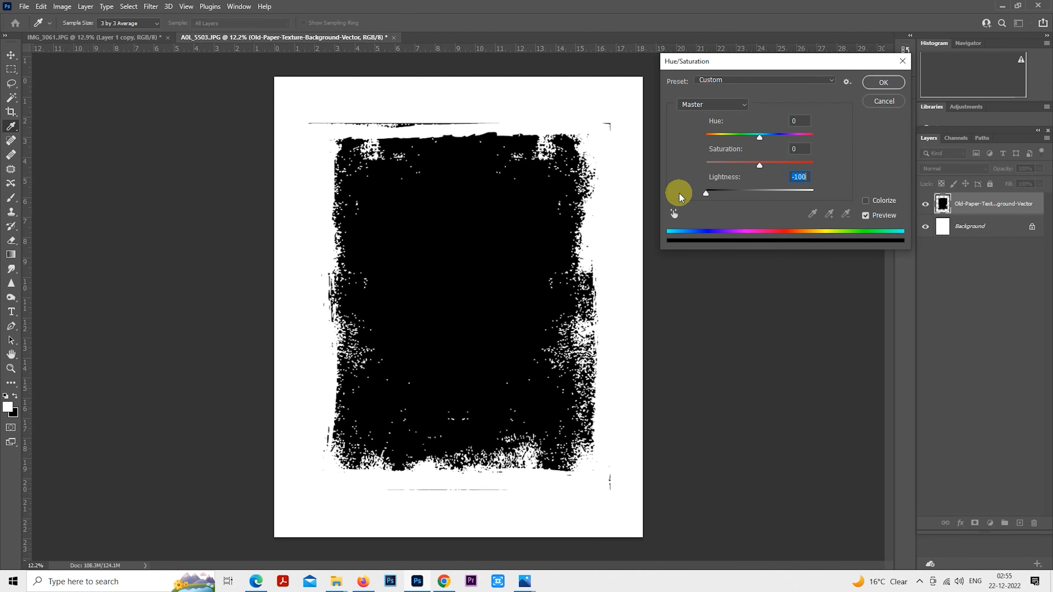
click(869, 88)
Step: Delete the stray line marks above, below and beside the black texture shape using rectangular selections, and deselect
key(m)
drag(279, 100, 641, 128)
key(Delete)
key(ctrl+d)
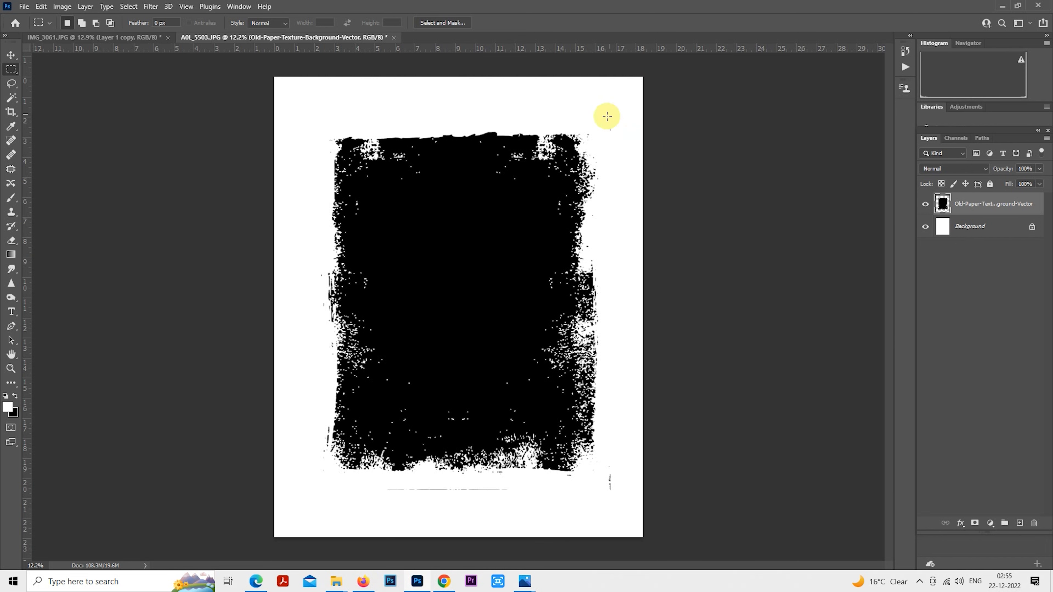
drag(311, 520, 606, 493)
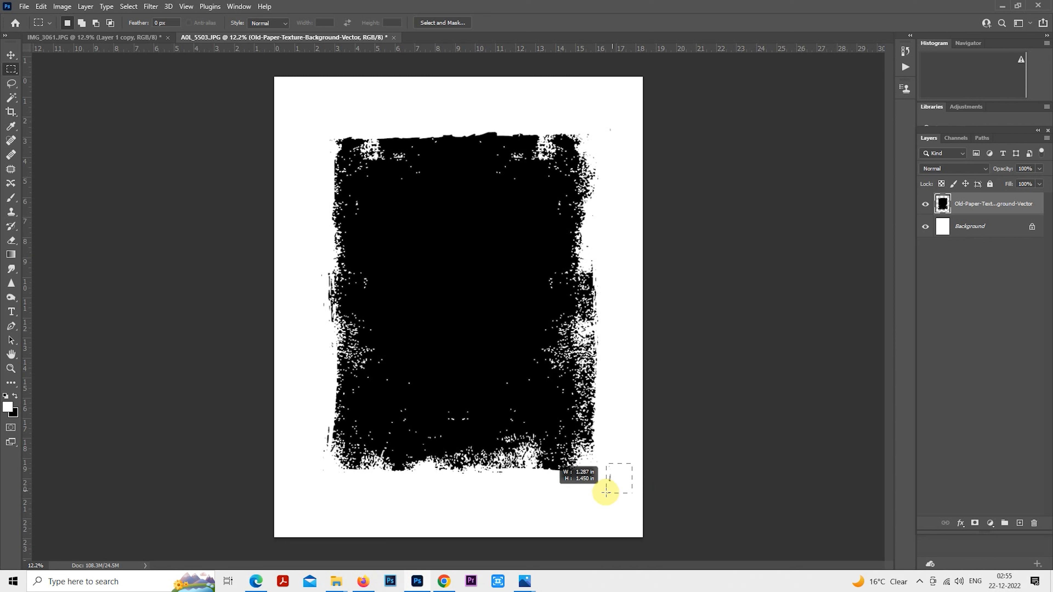
key(Delete)
key(ctrl+d)
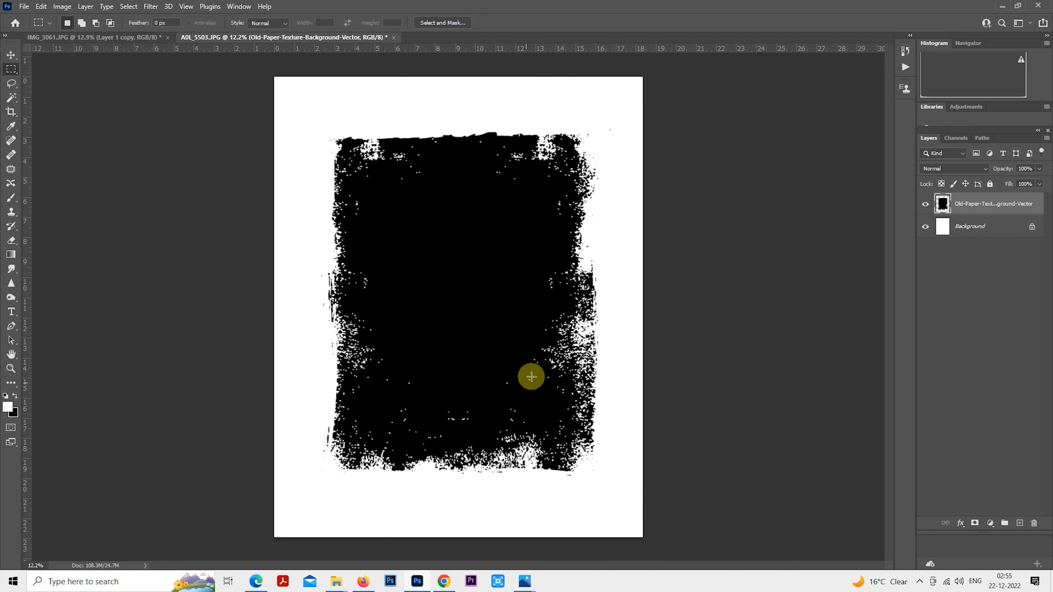
Step: Enlarge the black texture shape to about 129% with Free Transform so it nearly fills the canvas
scroll(555, 359, down, 1)
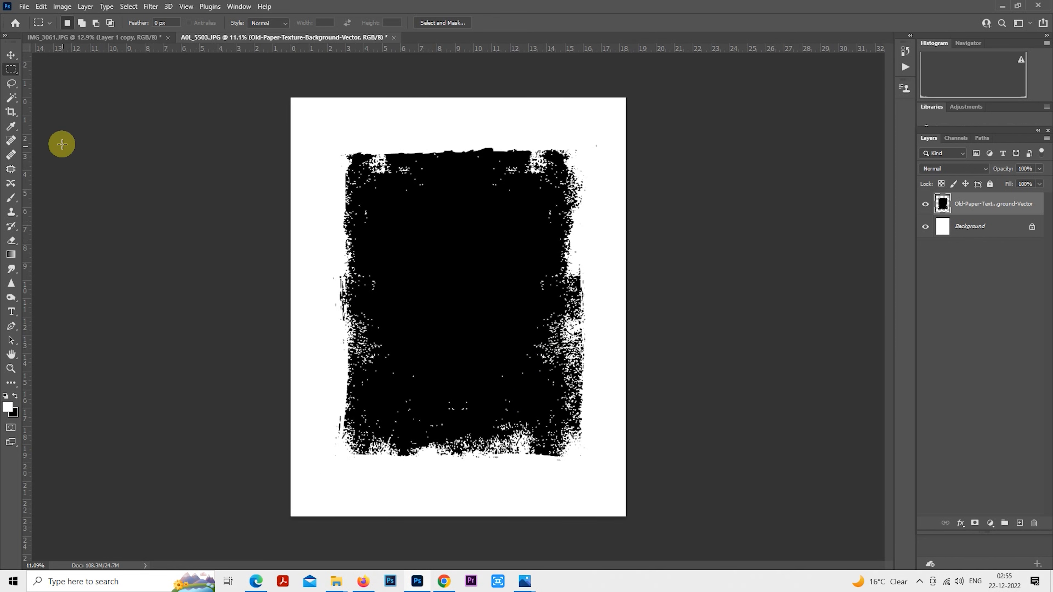
right_click(478, 250)
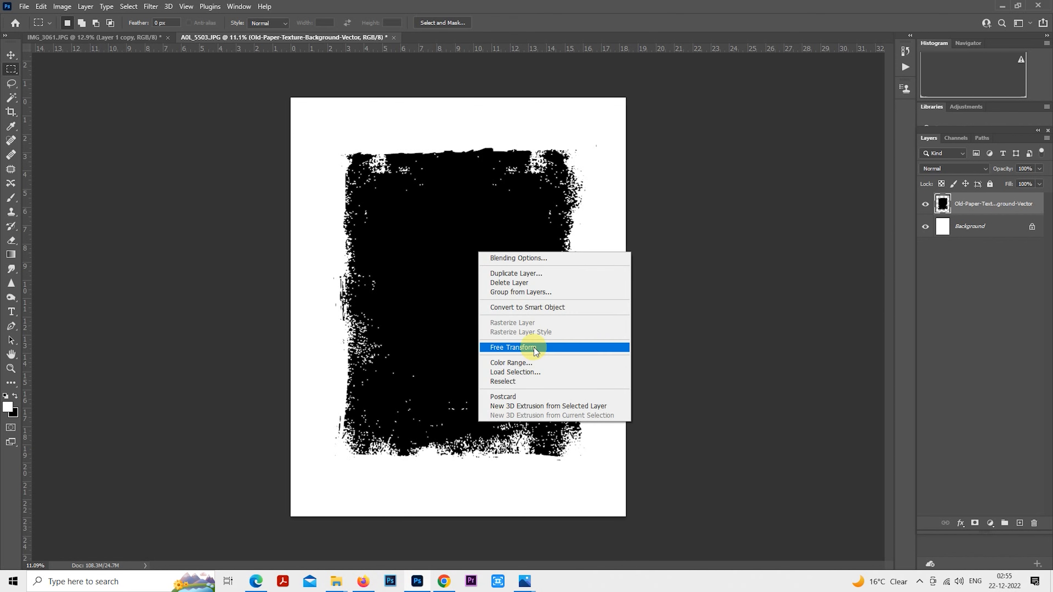
click(541, 350)
scroll(547, 363, down, 1)
drag(582, 445, 617, 489)
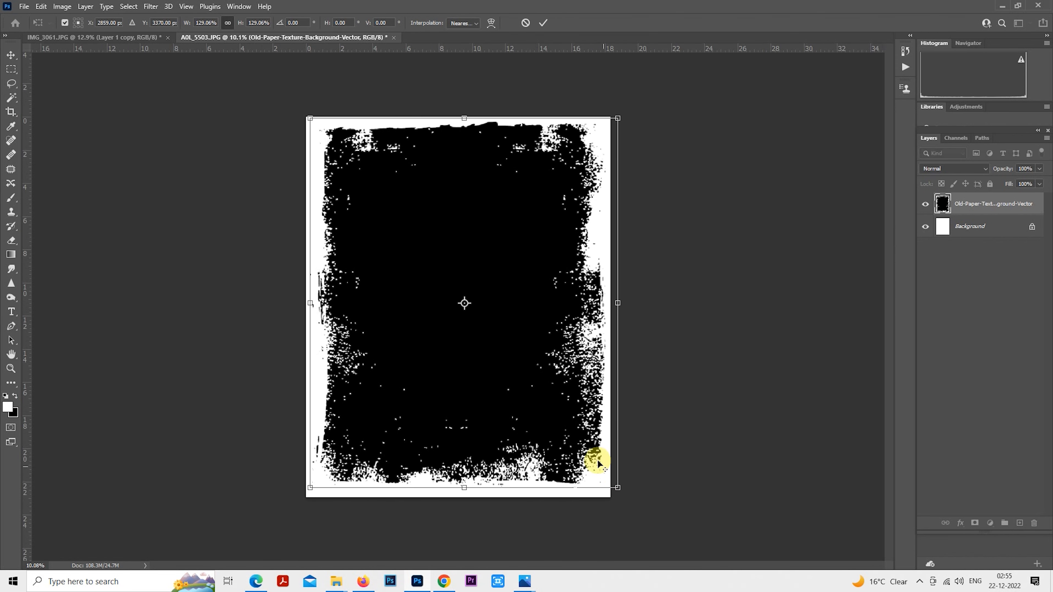
key(Return)
key(ctrl+0)
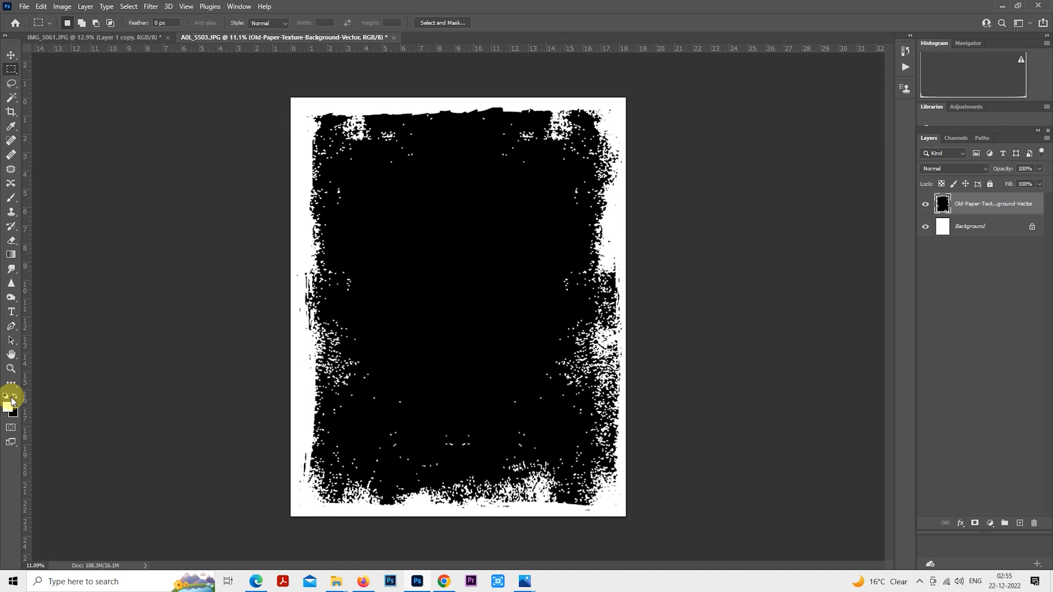
click(11, 198)
scroll(383, 343, up, 1)
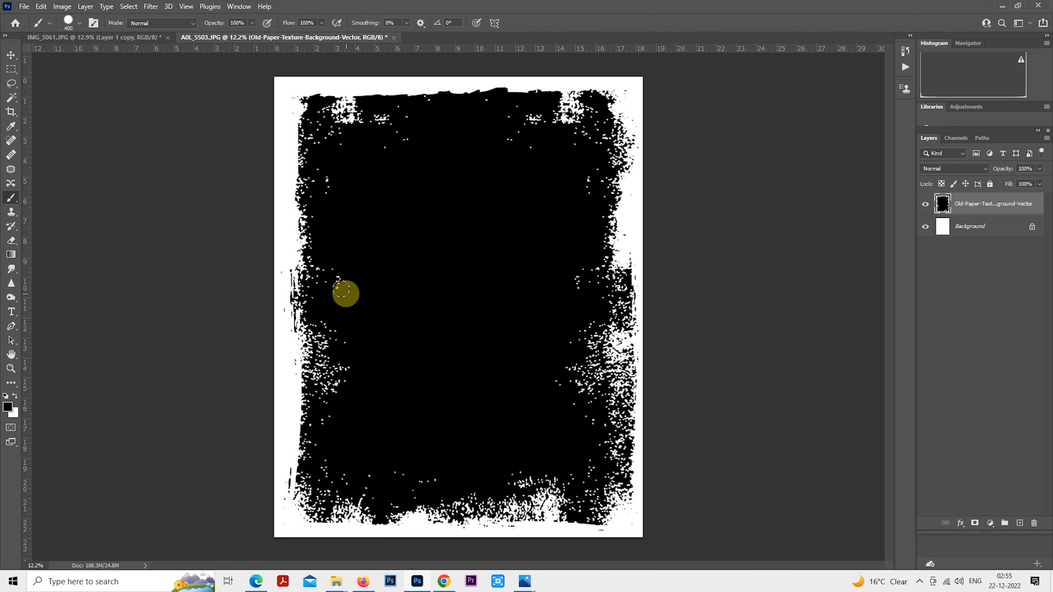
click(10, 69)
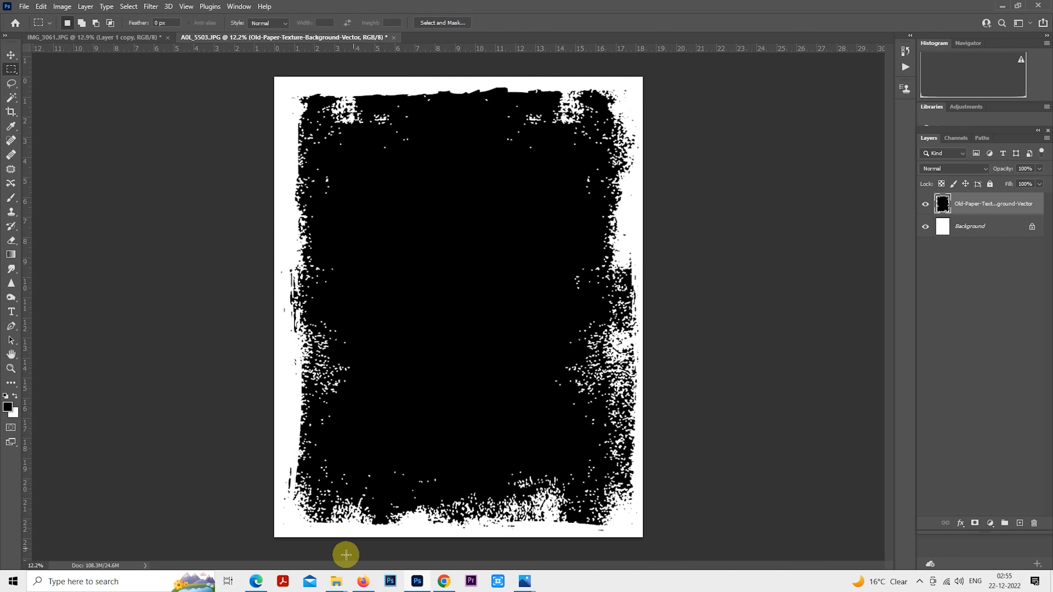
Step: Place the IMG_3027 photo from the Engagement folder, scaled to cover the whole canvas, and rasterize its layer
mouse_move(337, 581)
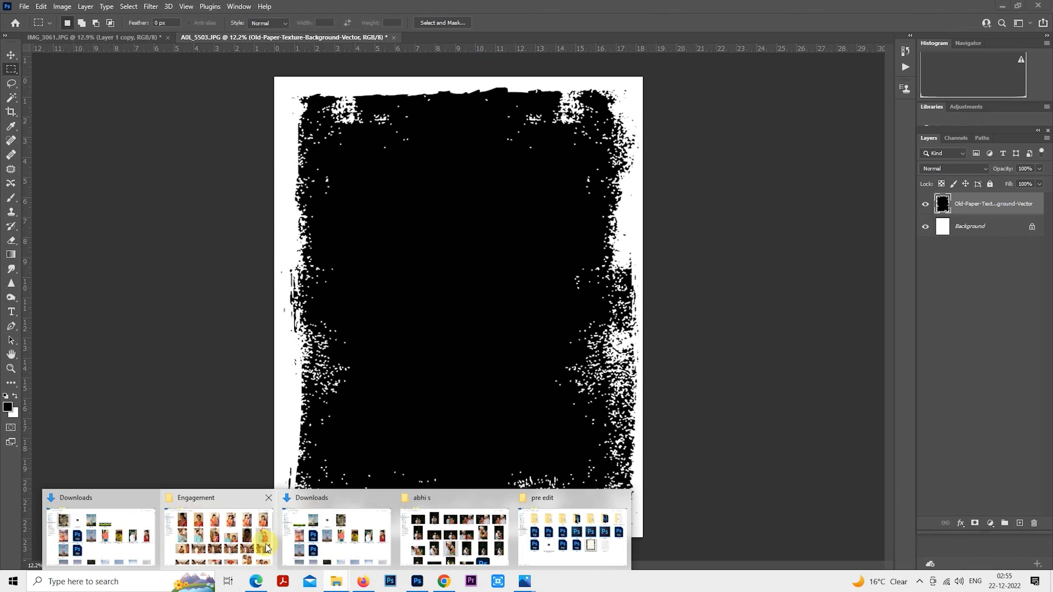
click(231, 535)
drag(802, 333, 486, 406)
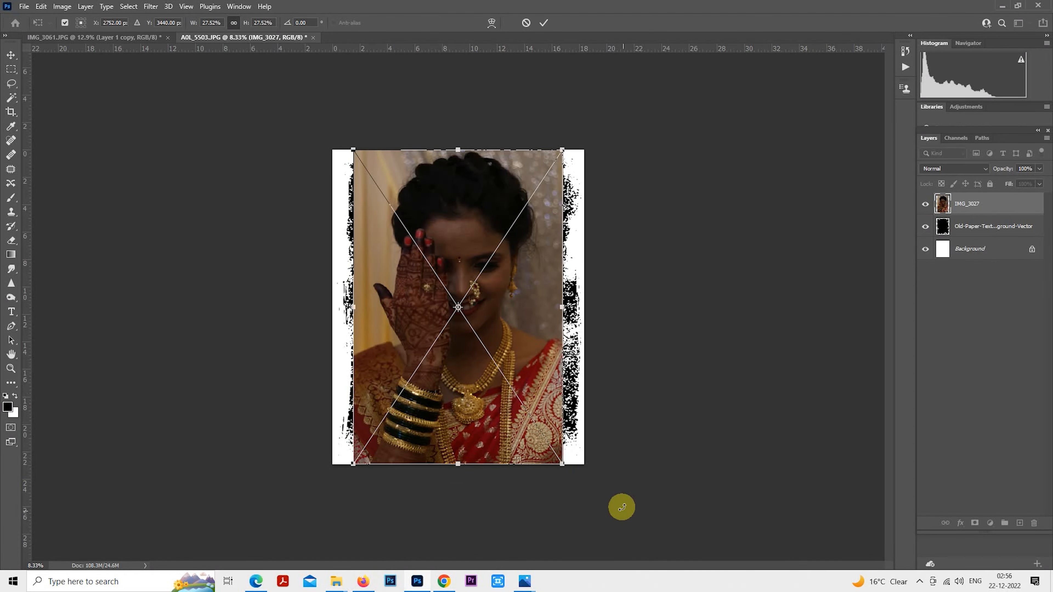
drag(574, 481, 584, 457)
right_click(962, 212)
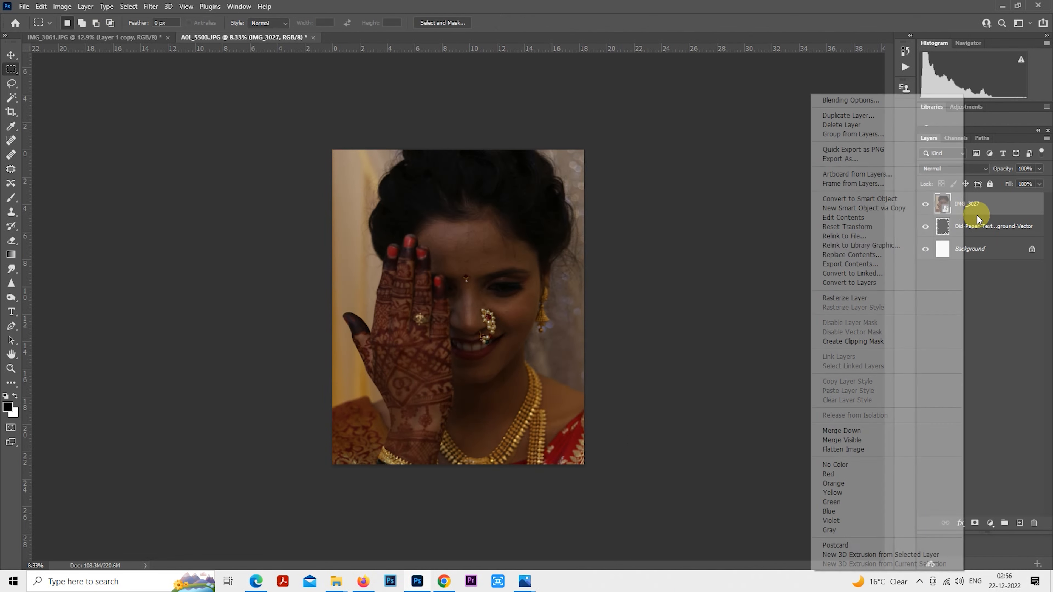
click(883, 298)
Step: In Camera Raw Filter, set the photo's Exposure to +1.00, Highlights to -58 and Shadows to +58
drag(942, 216, 946, 210)
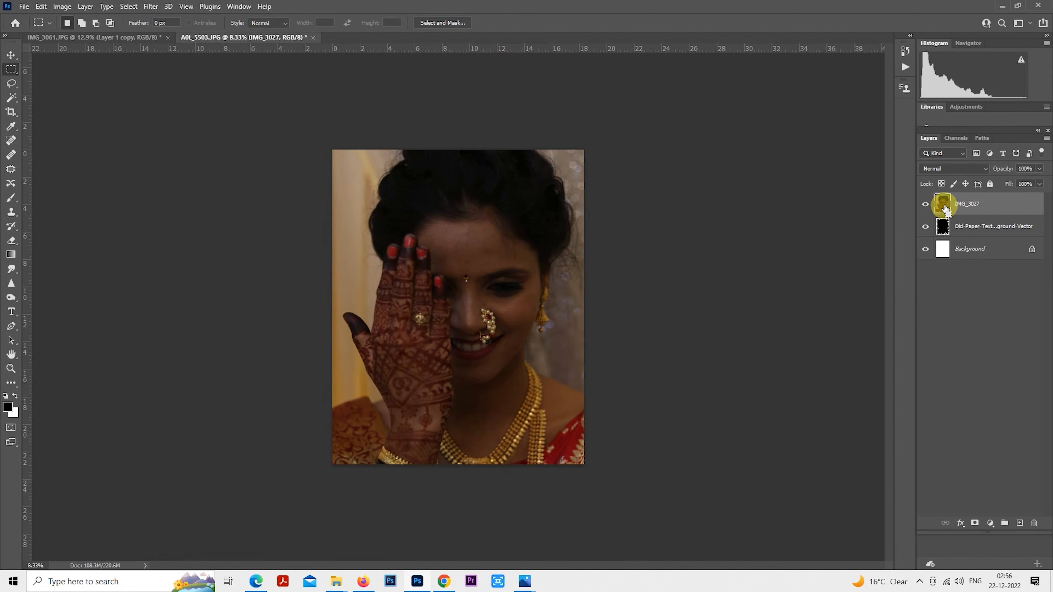
double_click(944, 205)
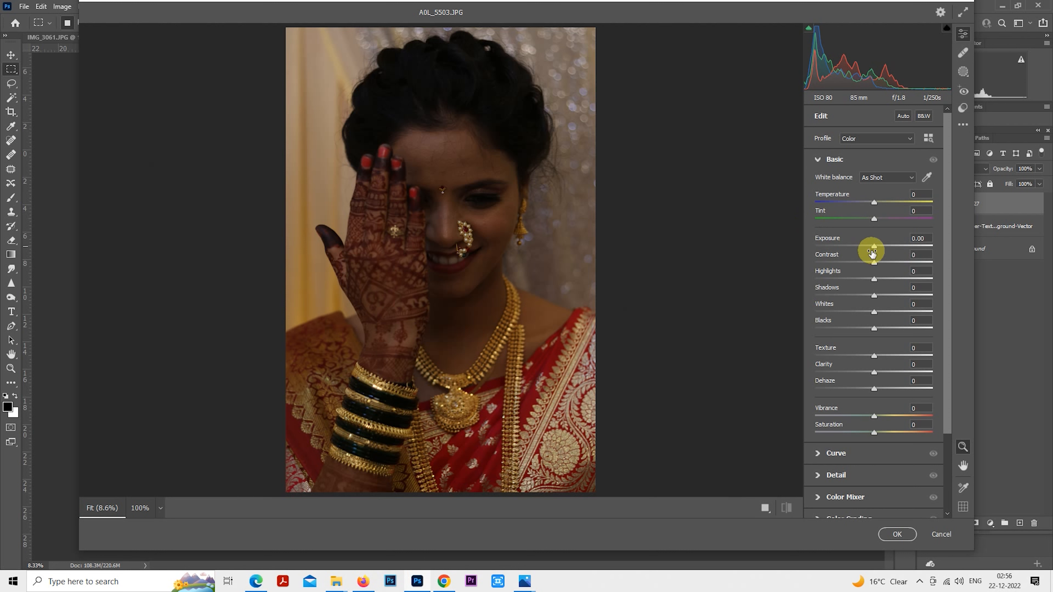
drag(875, 246, 886, 246)
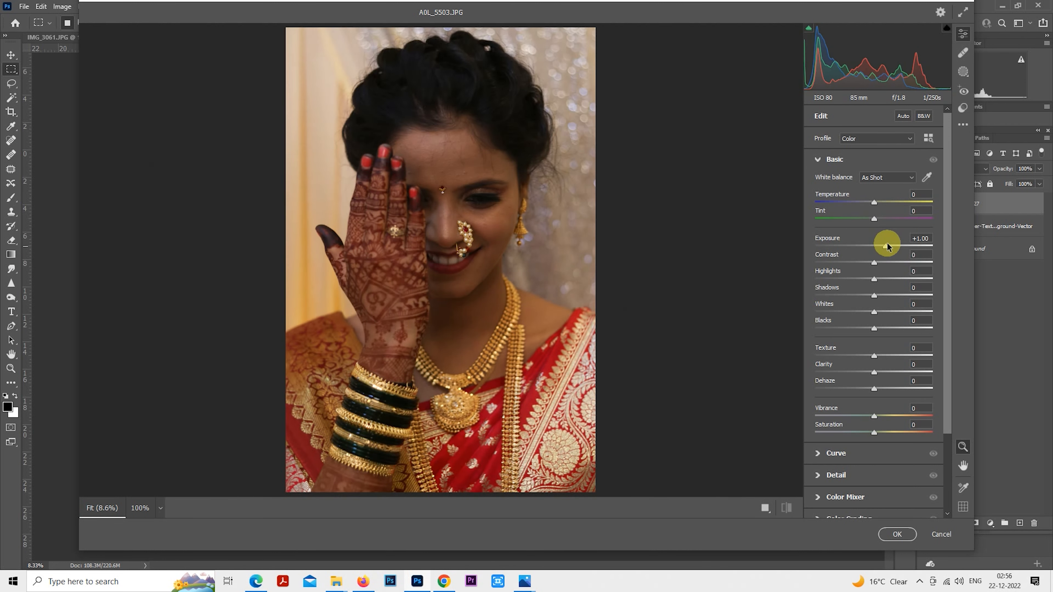
click(840, 280)
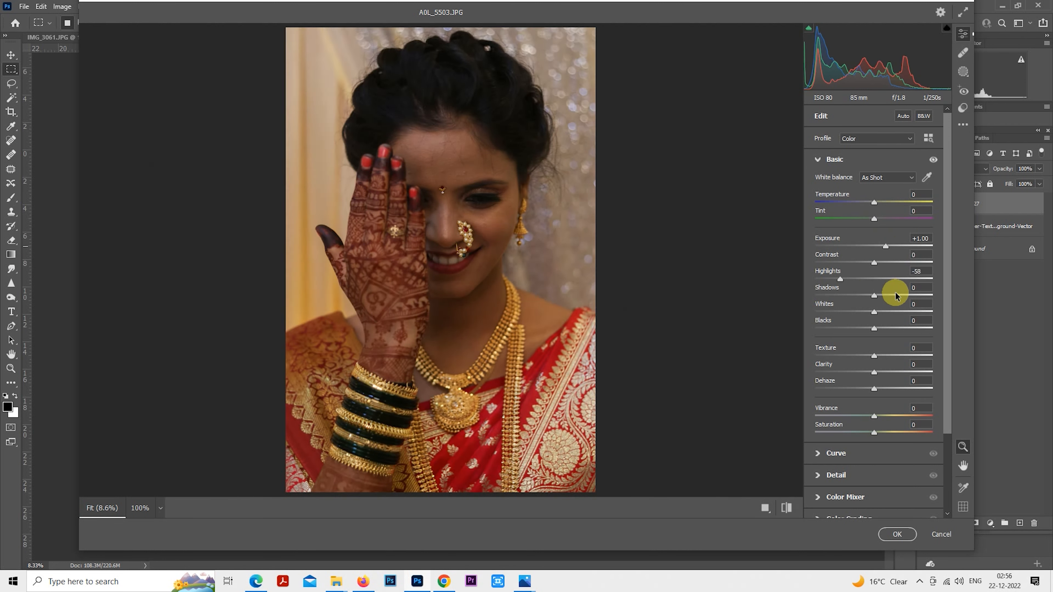
click(907, 295)
drag(906, 295, 908, 295)
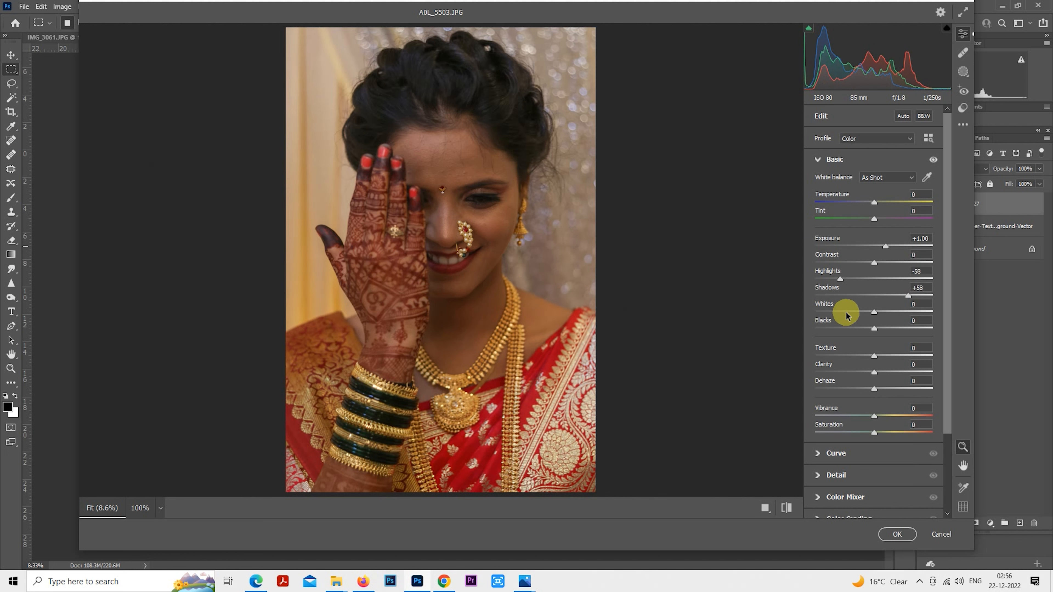
Step: Set Whites to -36, Blacks to +50 and Exposure to +1.35, and apply the Camera Raw adjustments
click(850, 312)
click(904, 328)
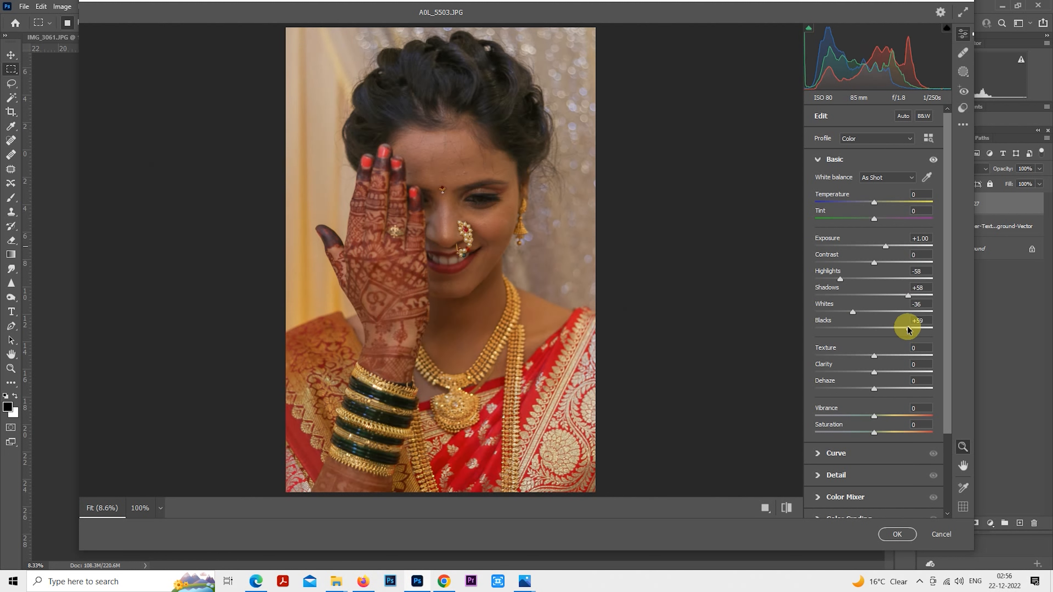
drag(885, 250, 890, 248)
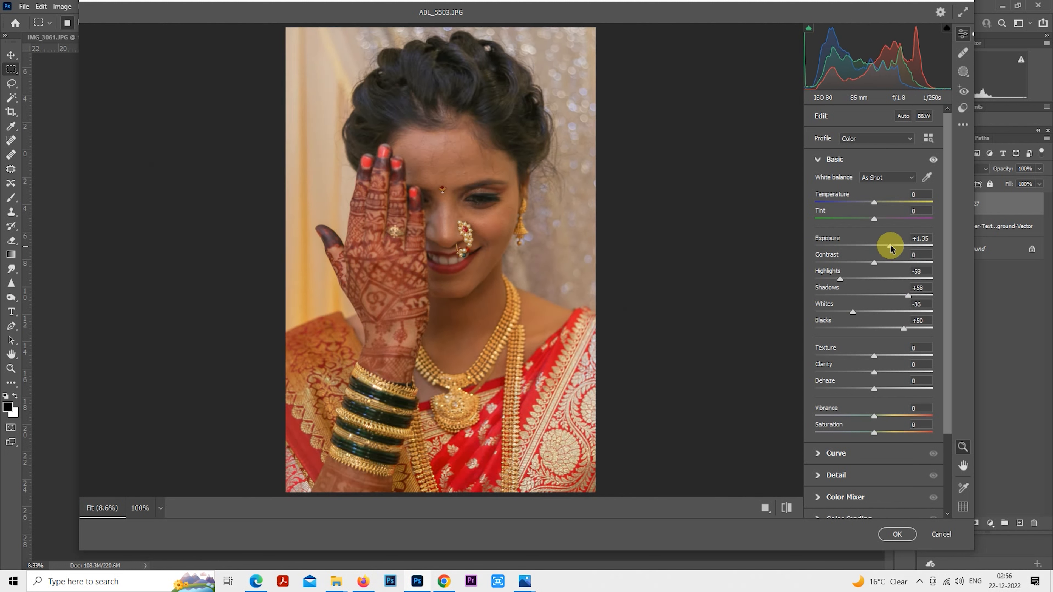
click(898, 534)
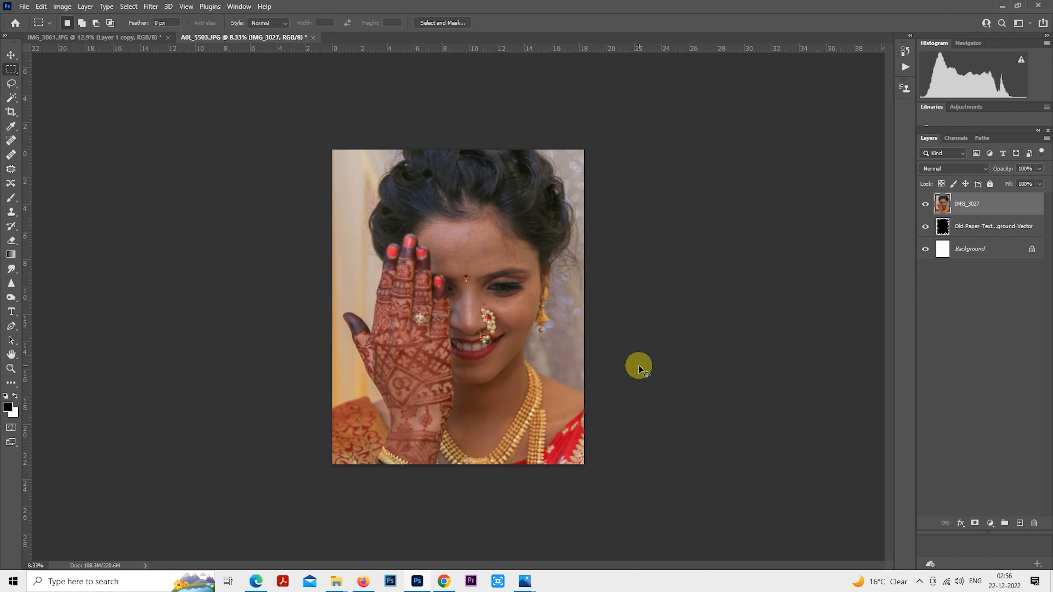
Step: Clip the IMG_3027 photo layer to the grunge texture layer with a clipping mask
right_click(967, 207)
click(887, 317)
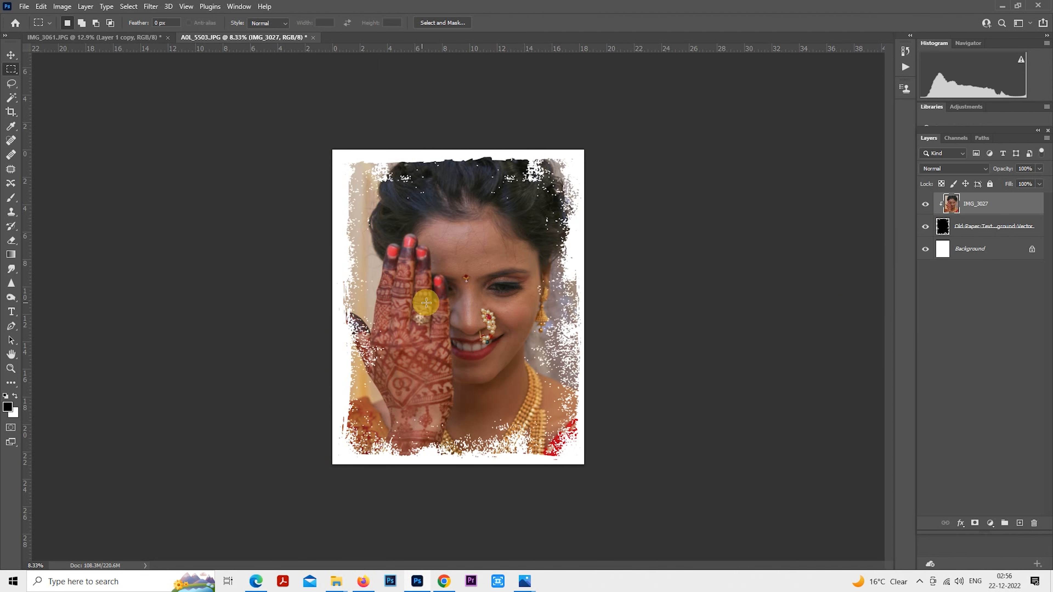
scroll(489, 291, up, 1)
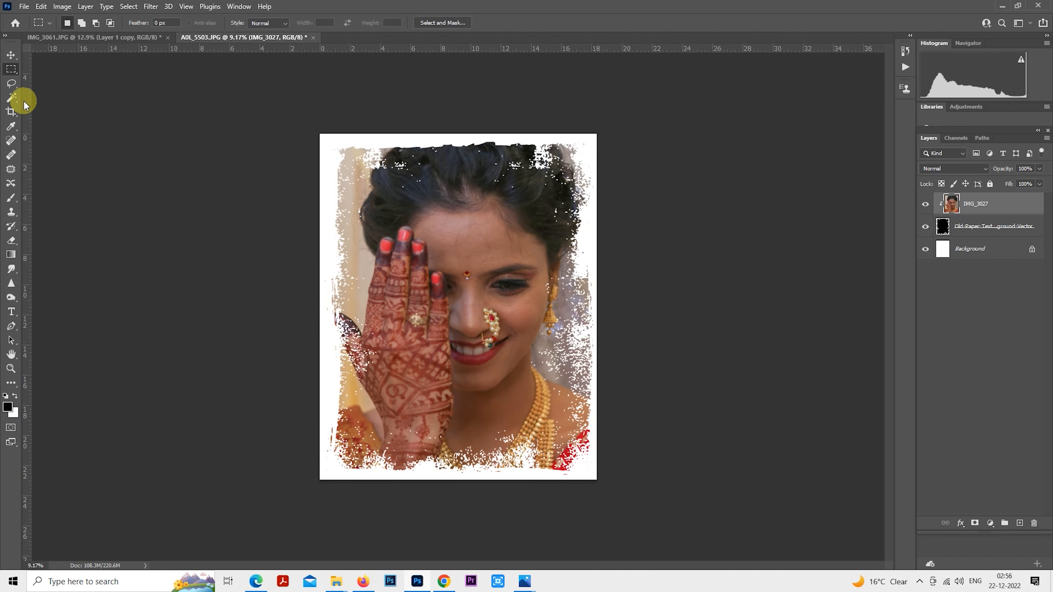
Step: Enlarge the grunge texture layer slightly with Free Transform and recentre it on the canvas
click(943, 226)
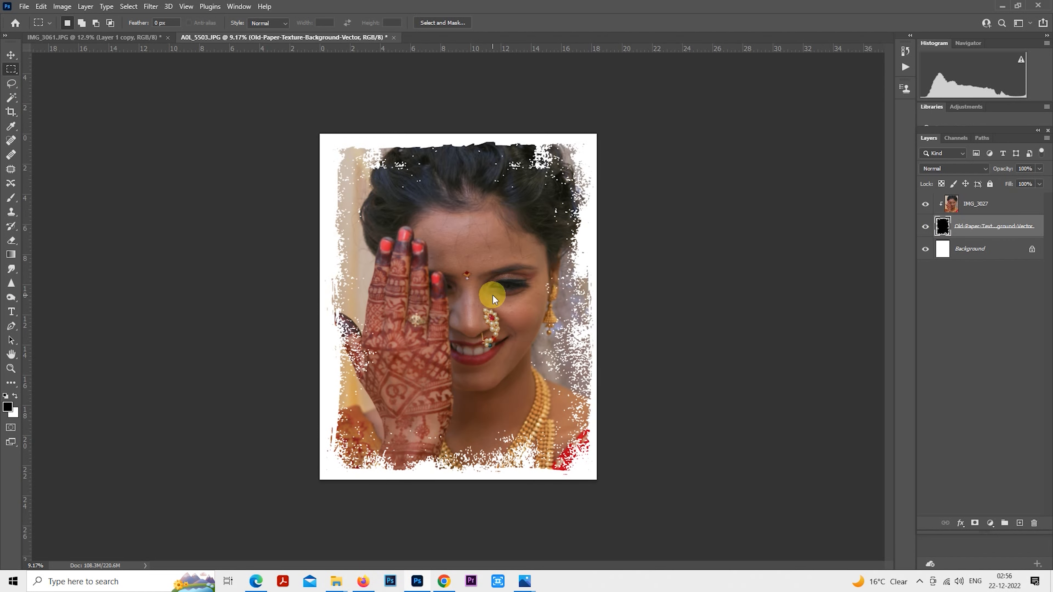
right_click(493, 296)
click(554, 393)
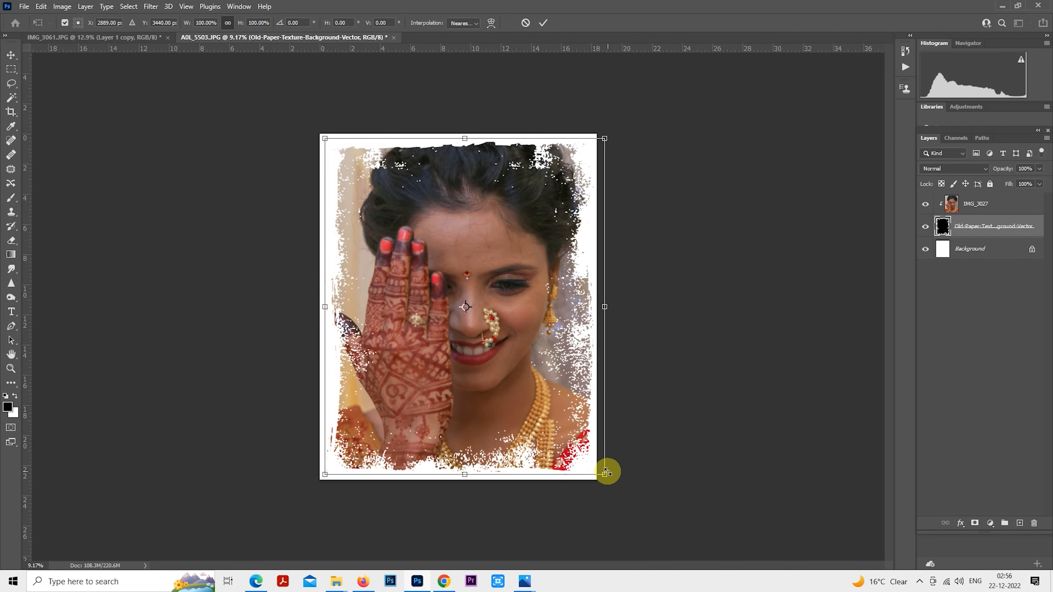
drag(605, 475, 614, 486)
drag(493, 332, 483, 328)
key(Return)
Step: Start Free Transform on the clipped IMG_3027 photo layer with its whole bounding box in view
click(952, 204)
scroll(537, 279, down, 1)
right_click(538, 278)
click(591, 377)
scroll(587, 386, down, 2)
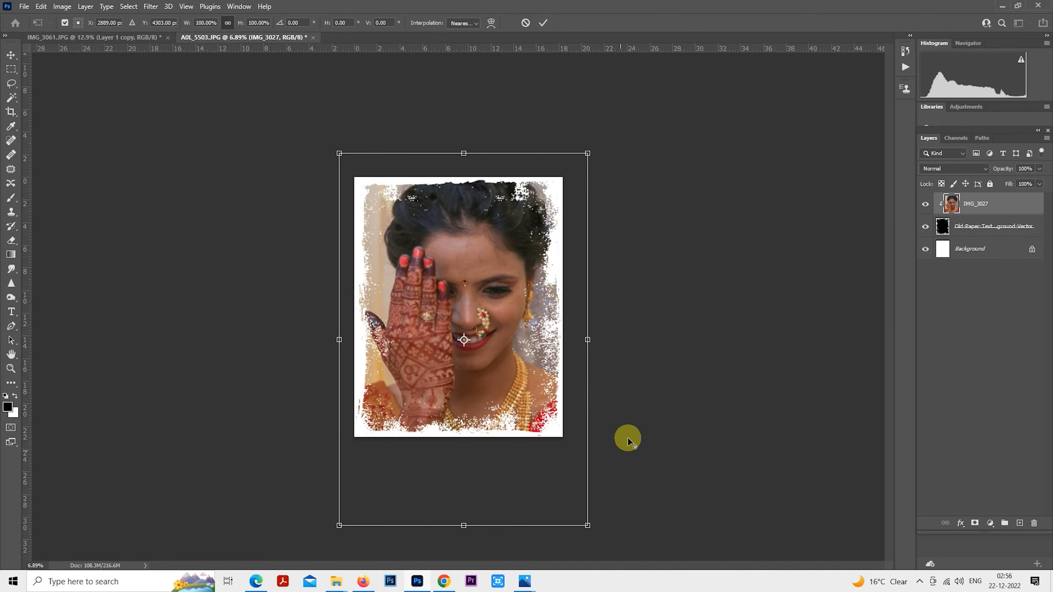
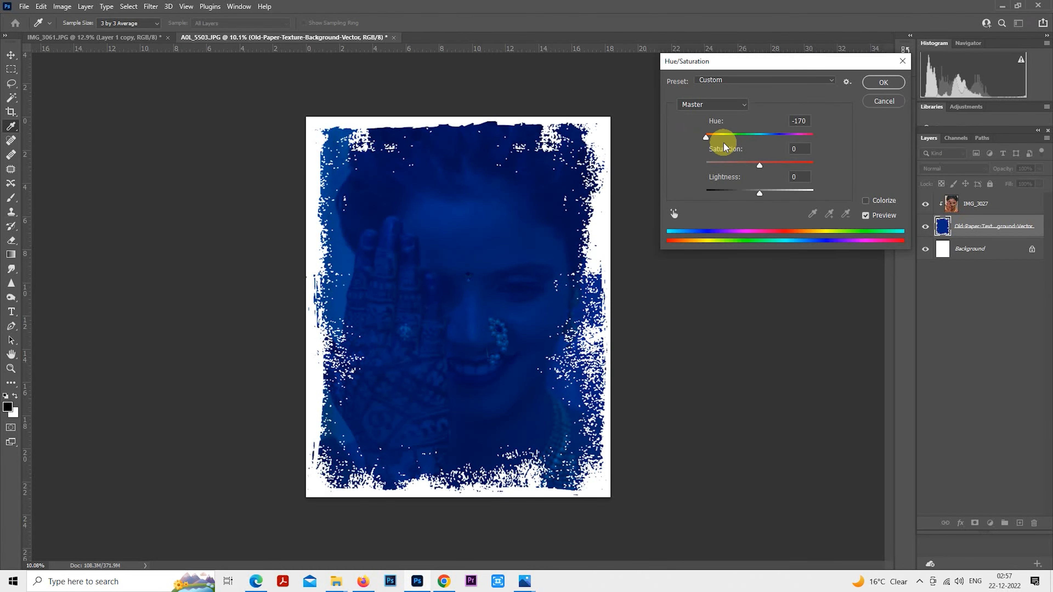
Step: In Hue/Saturation for the texture layer, reset Hue to 0, set Lightness to +24, try Saturation +35, and apply the adjustment
click(799, 120)
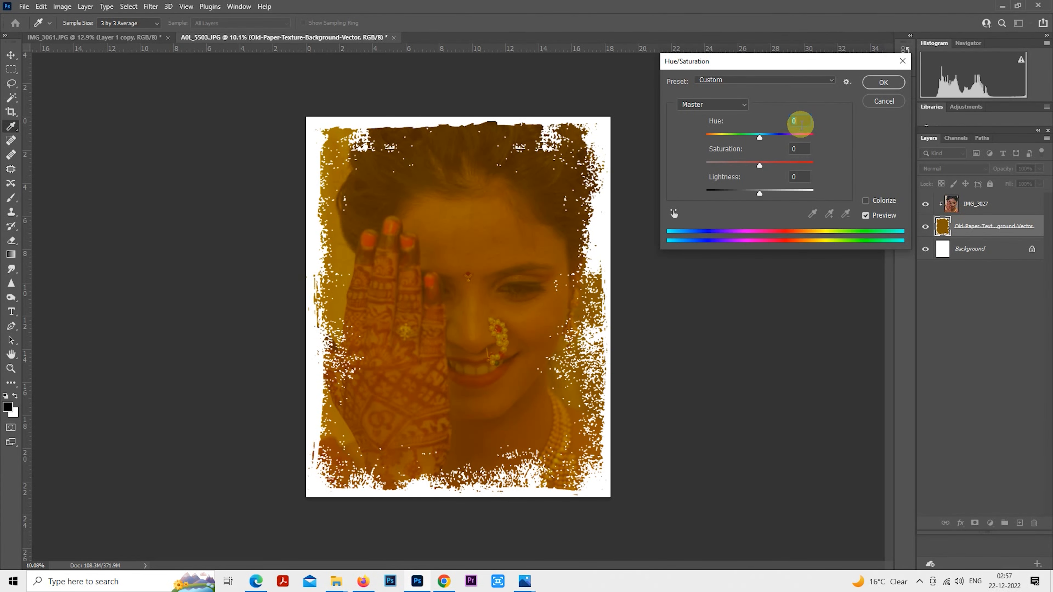
drag(762, 194, 779, 165)
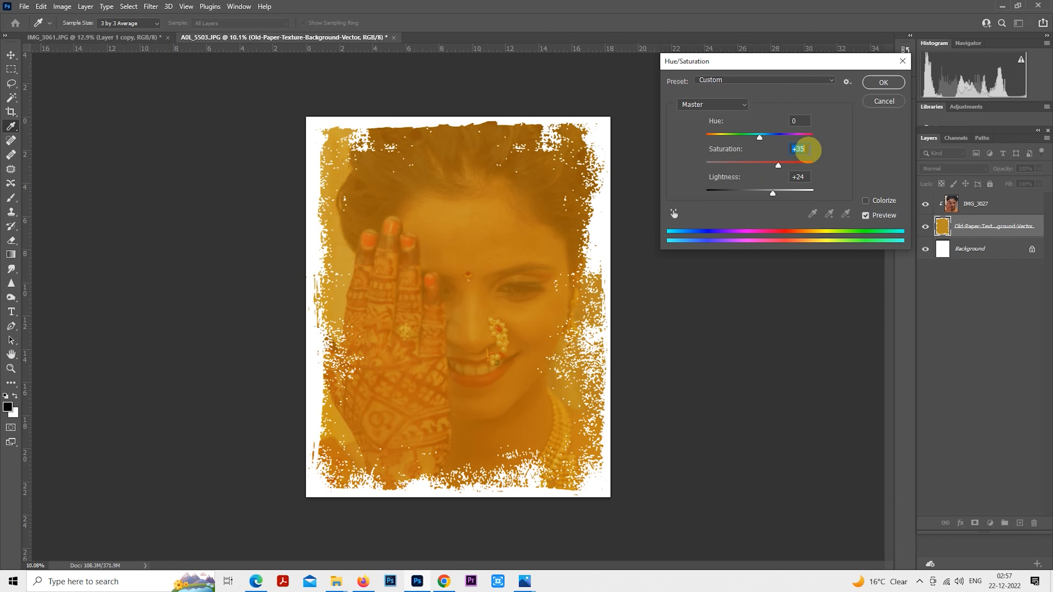
click(884, 82)
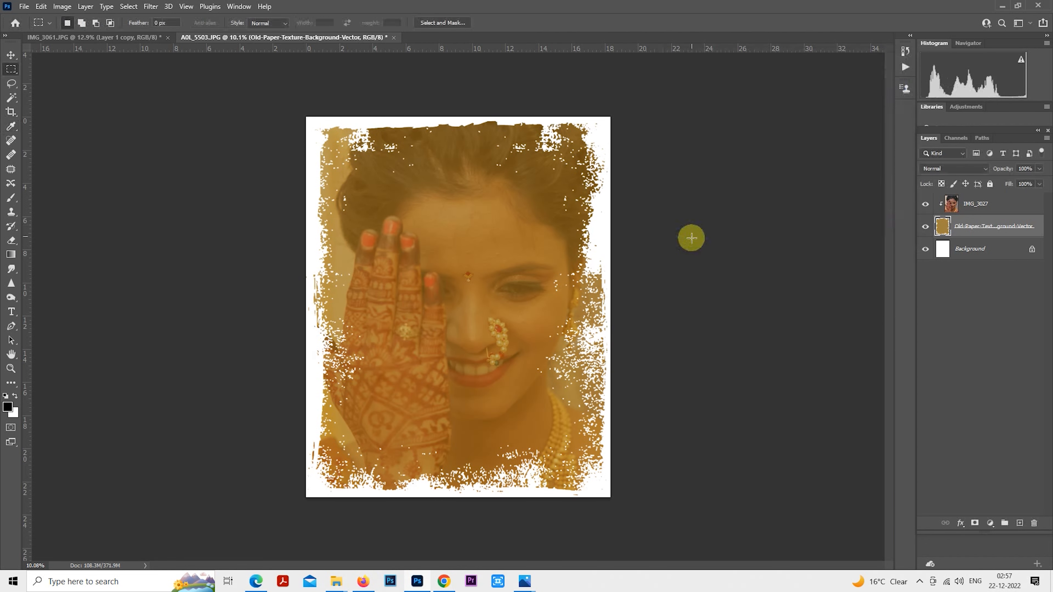
Step: Switch to the IMG_3061.JPG document
click(141, 38)
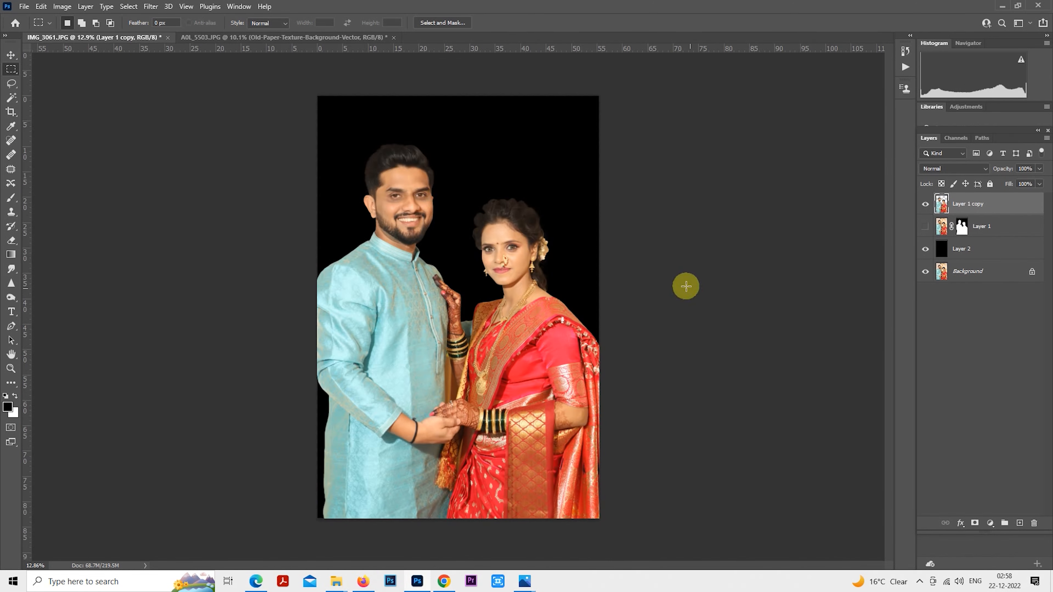
Step: Bring the cut-out couple layer into A0L_5503.JPG and shrink it into the texture's lower-left area with Free Transform
drag(470, 311, 461, 359)
right_click(468, 333)
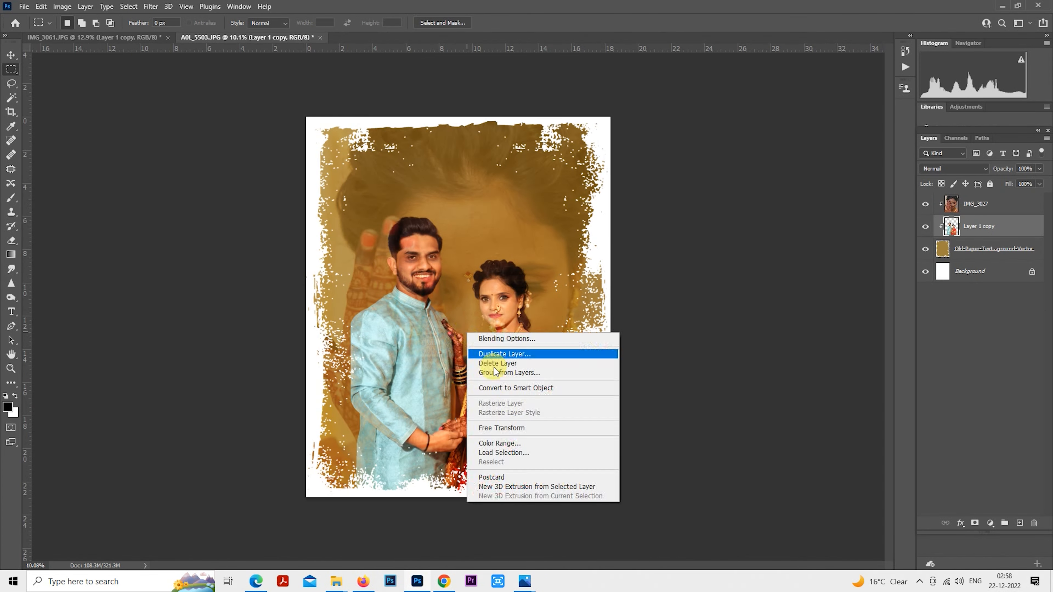
click(516, 429)
drag(574, 212, 432, 332)
drag(423, 382, 407, 366)
key(Return)
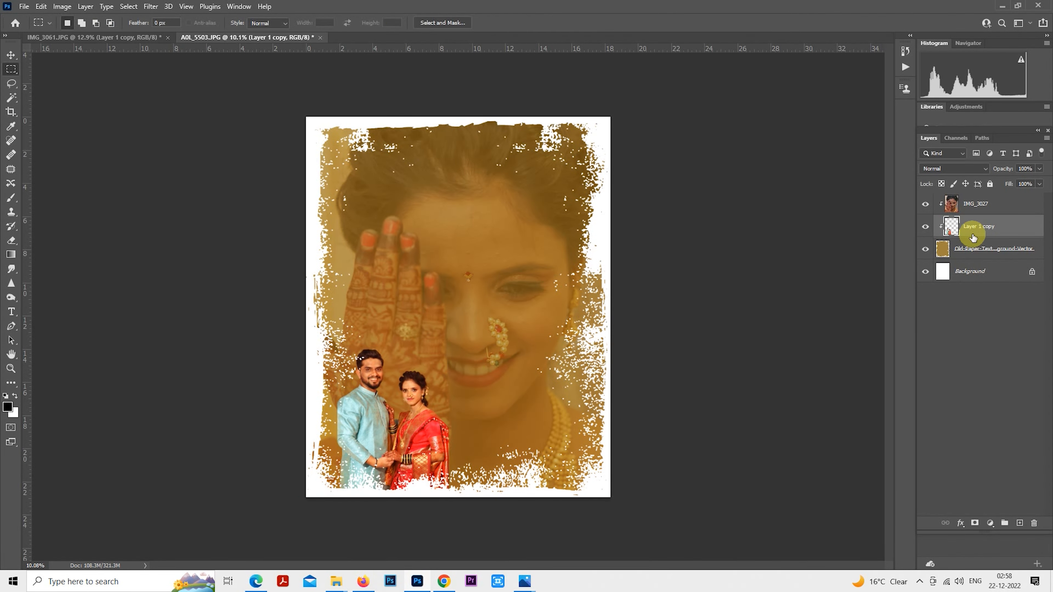
Step: Move the couple layer above the IMG_3027 layer and release it from the clipping mask
click(972, 204)
drag(972, 203, 971, 200)
right_click(971, 203)
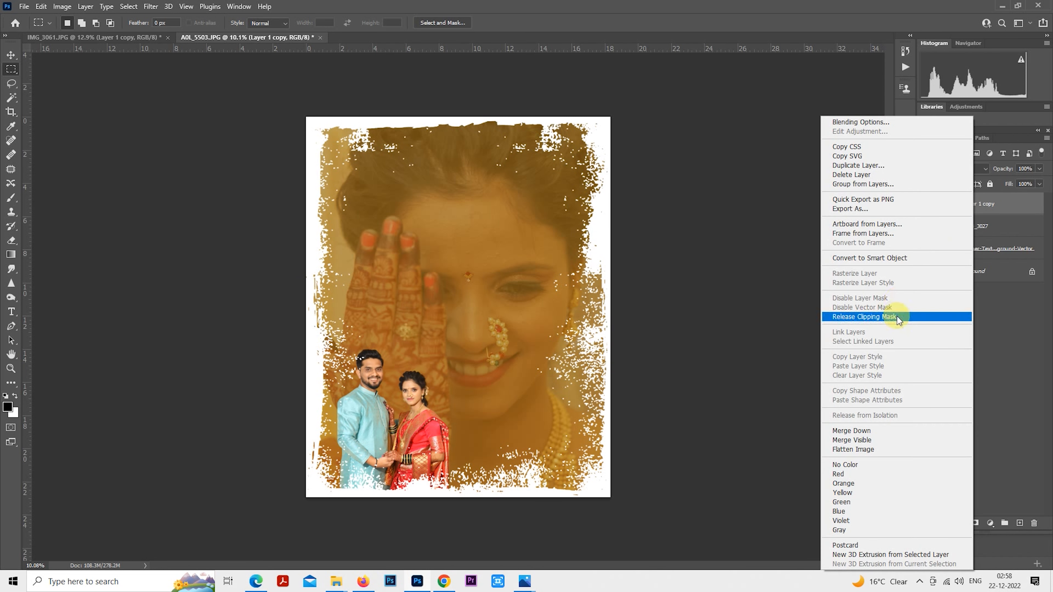
click(891, 314)
Step: Scale the couple layer down a little more and place it against the canvas's bottom edge with Free Transform
right_click(411, 399)
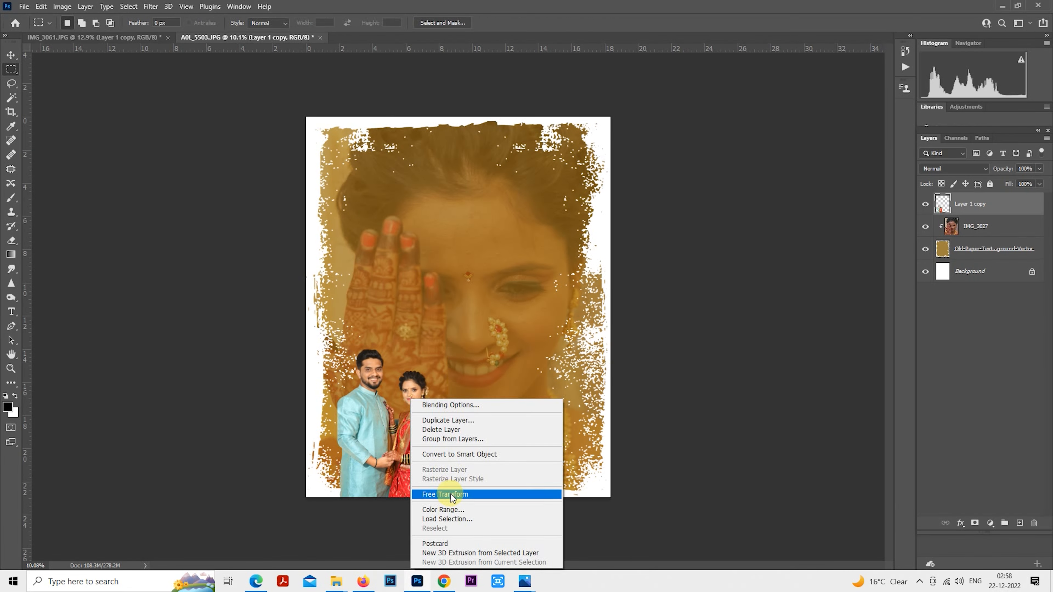
click(451, 494)
drag(451, 348, 413, 388)
key(Return)
scroll(469, 368, up, 2)
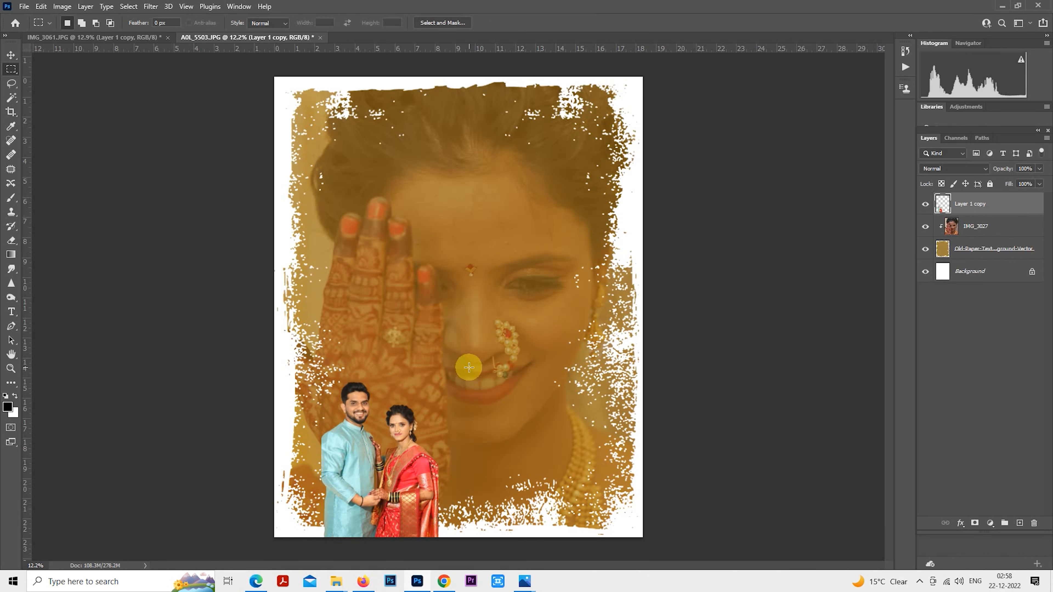
Step: Select the old paper texture layer, hide IMG_3027, and sample the texture's brown #a0813d as the foreground color
click(972, 251)
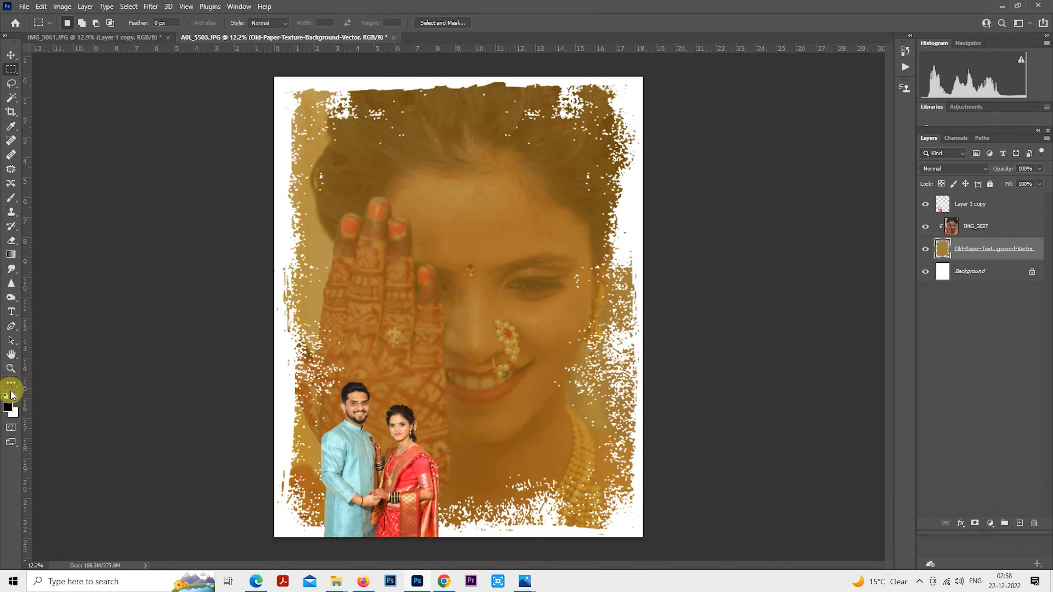
click(10, 409)
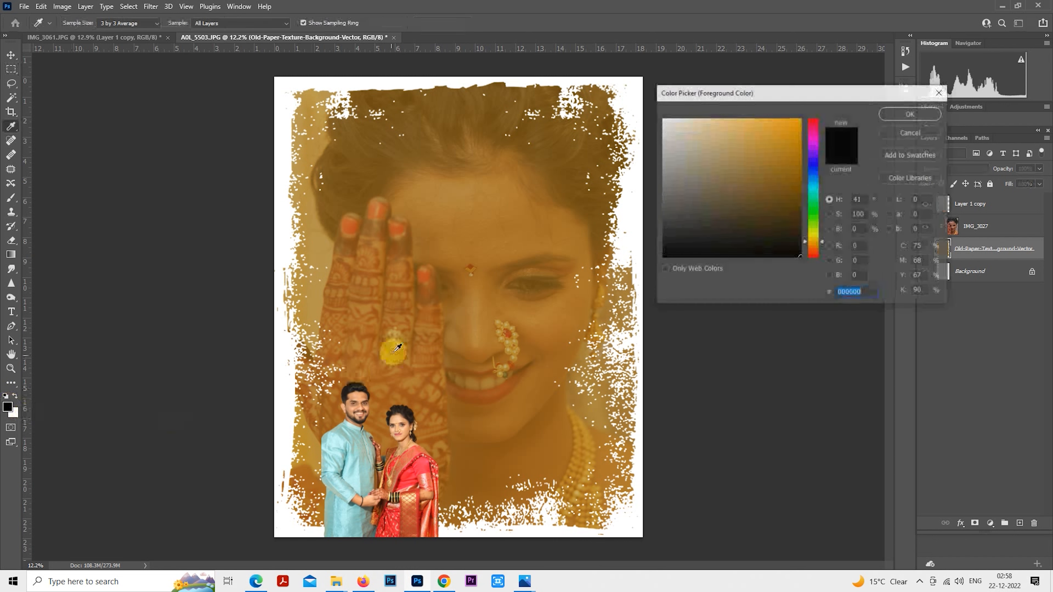
click(901, 132)
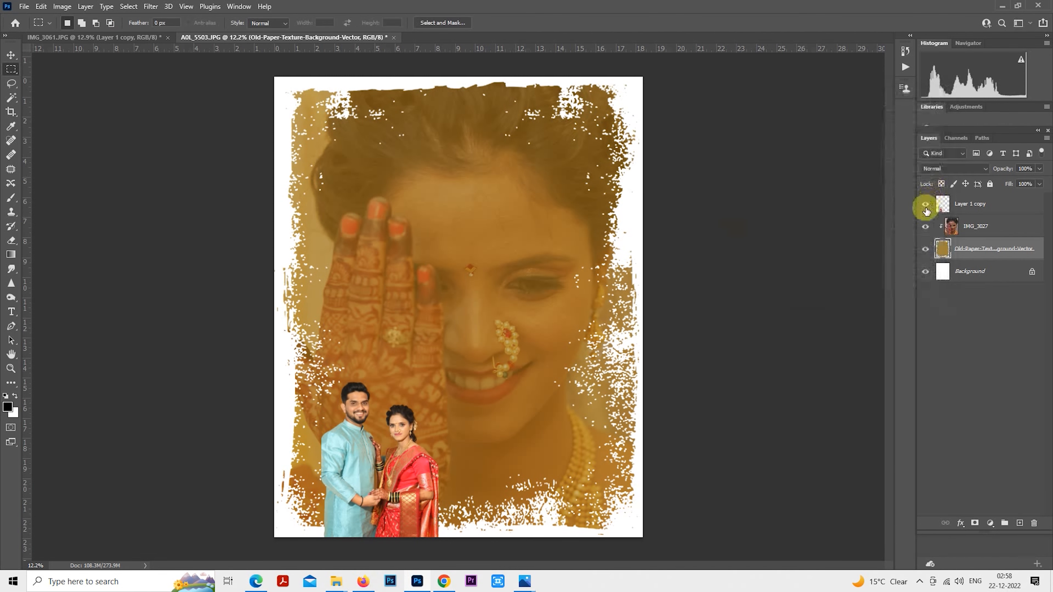
click(925, 226)
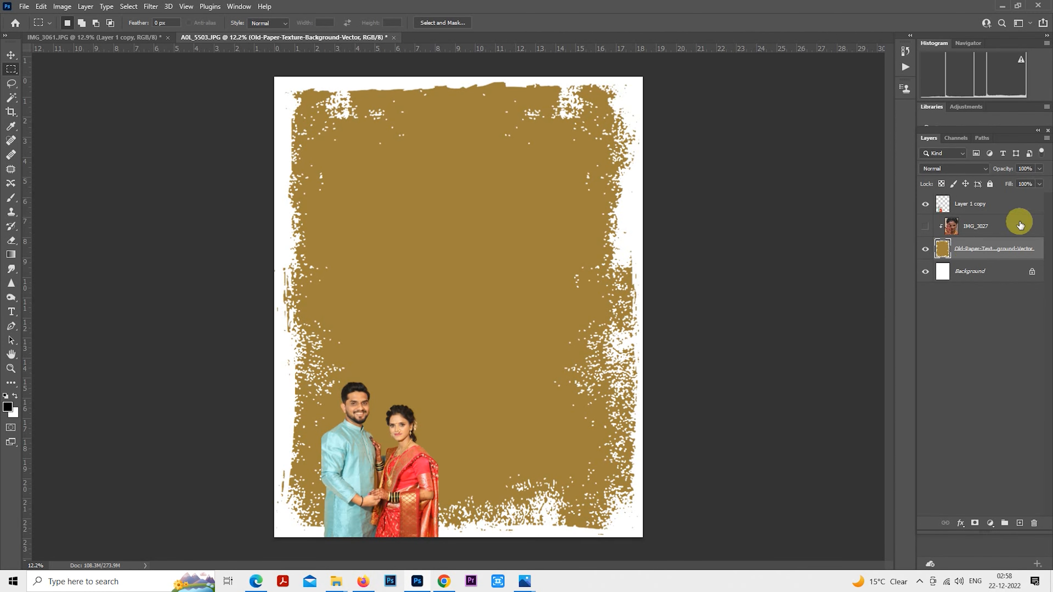
click(8, 407)
click(569, 251)
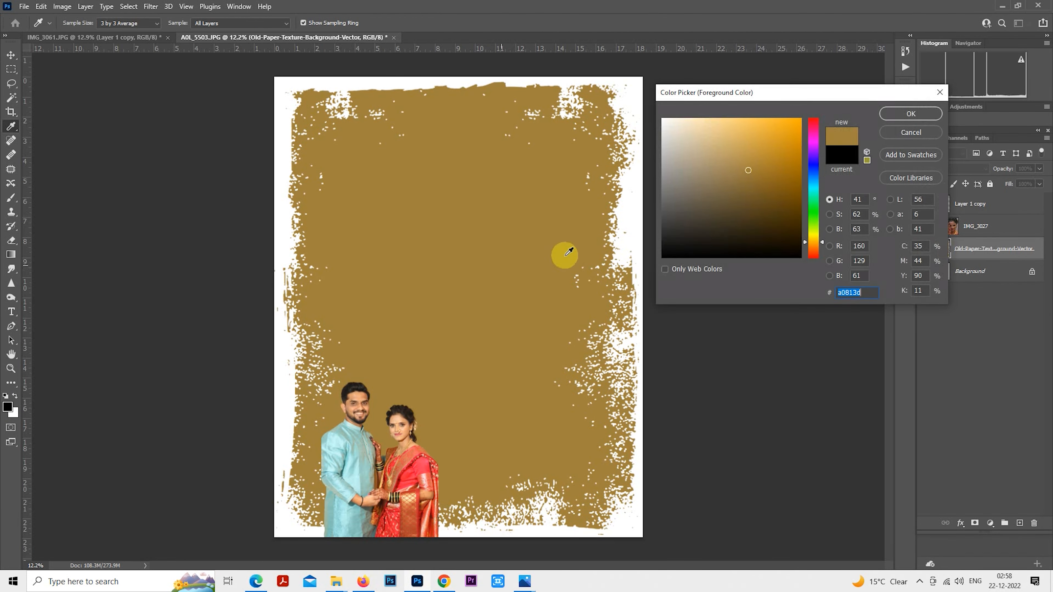
click(884, 121)
Step: Show IMG_3027 again and brush the sampled brown over the white specks along the texture's left edge above the couple
click(11, 198)
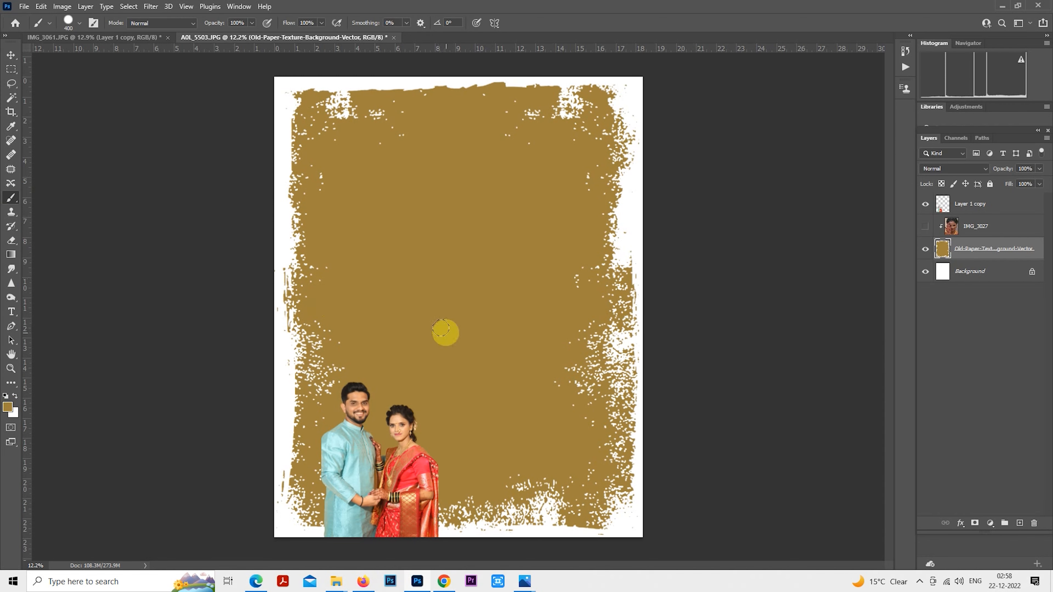
scroll(446, 333, up, 1)
click(925, 226)
scroll(538, 308, down, 1)
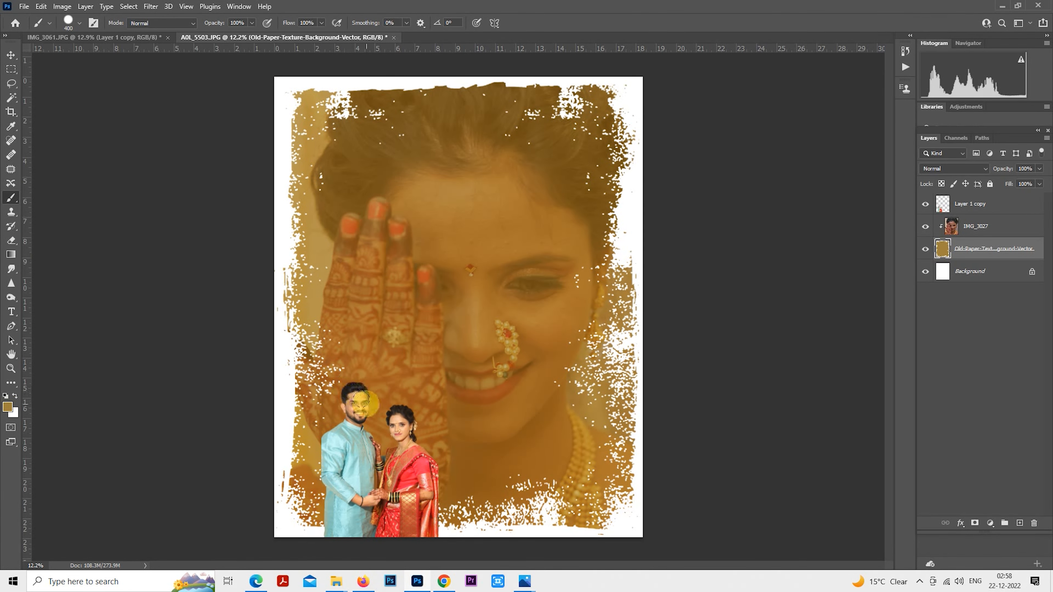
key(bracketleft)
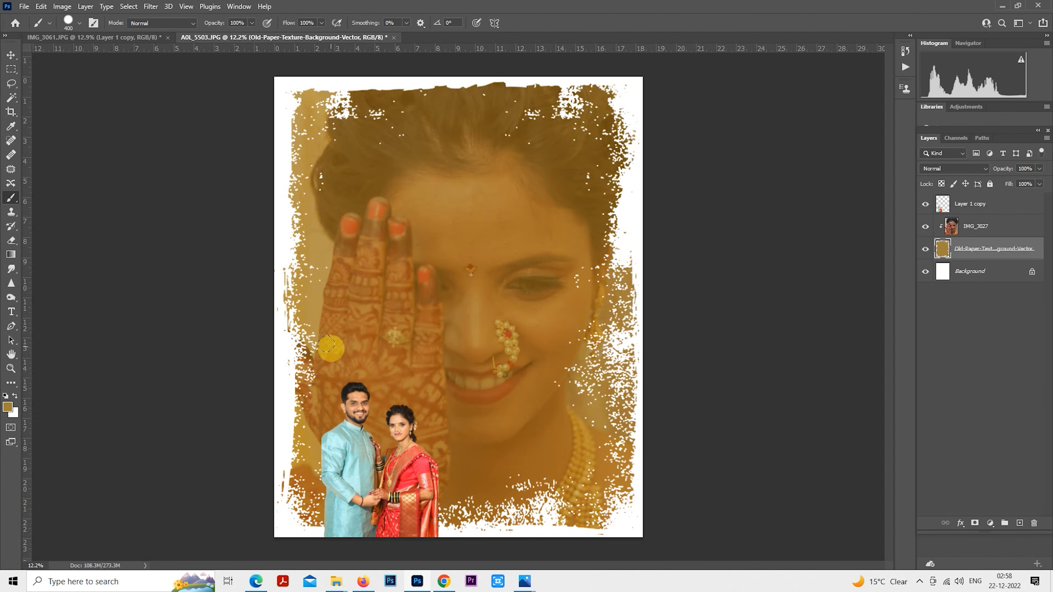
key(bracketright)
scroll(397, 387, down, 1)
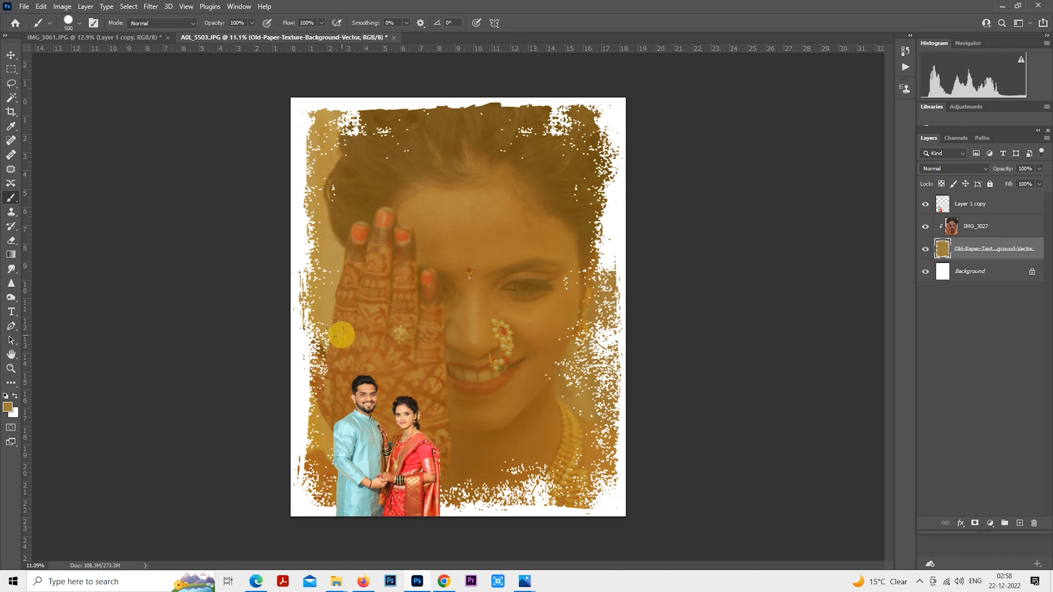
click(11, 69)
scroll(554, 422, down, 1)
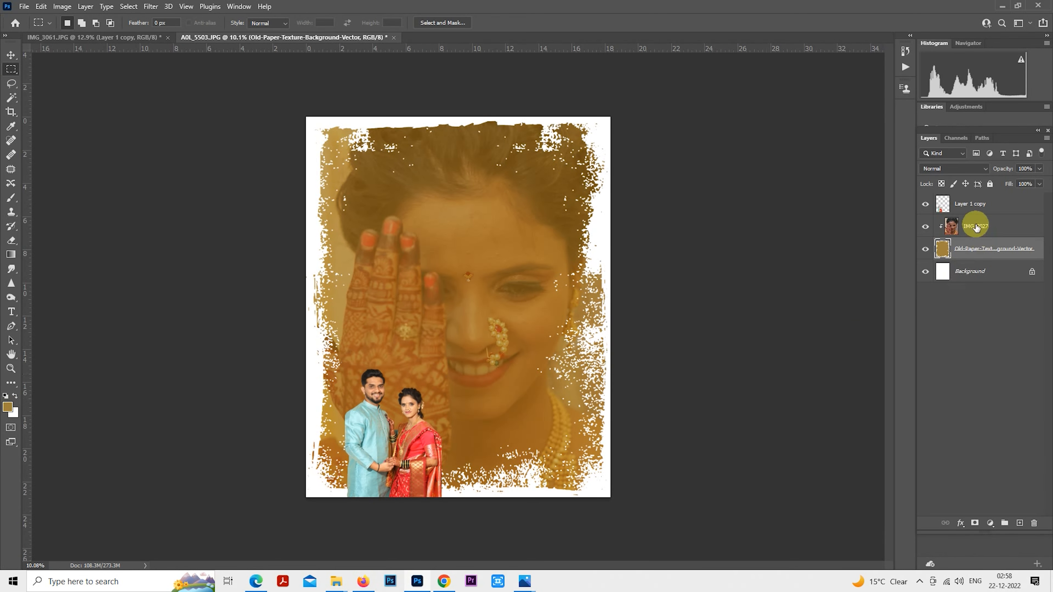
Step: Scale the couple layer to 93.55%, rotate it 1.80°, and nudge it down to the canvas's bottom edge
click(965, 208)
key(ctrl+t)
drag(442, 369, 436, 377)
drag(455, 363, 458, 365)
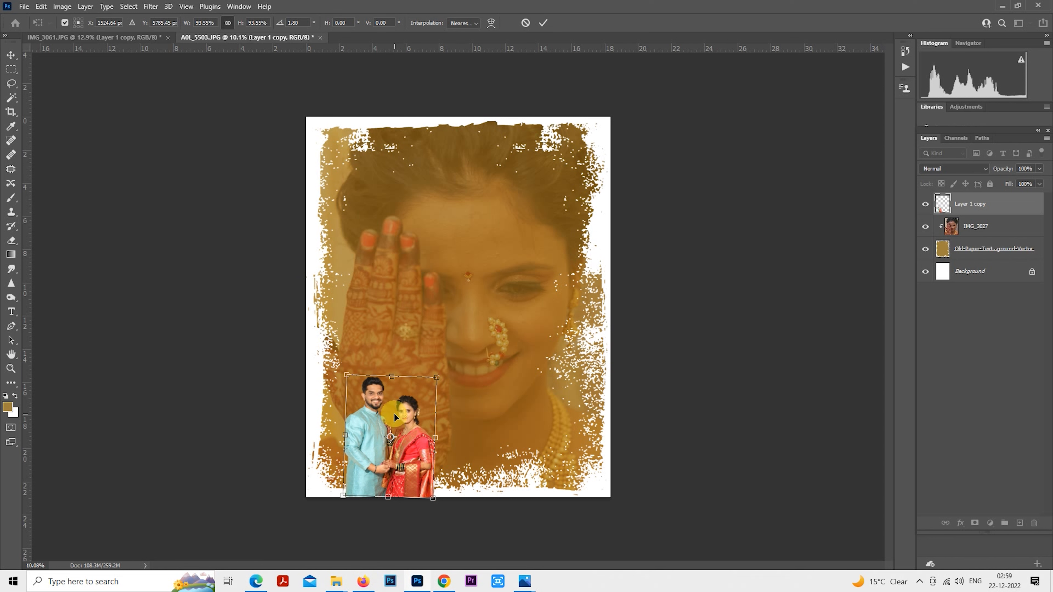
drag(394, 413, 394, 415)
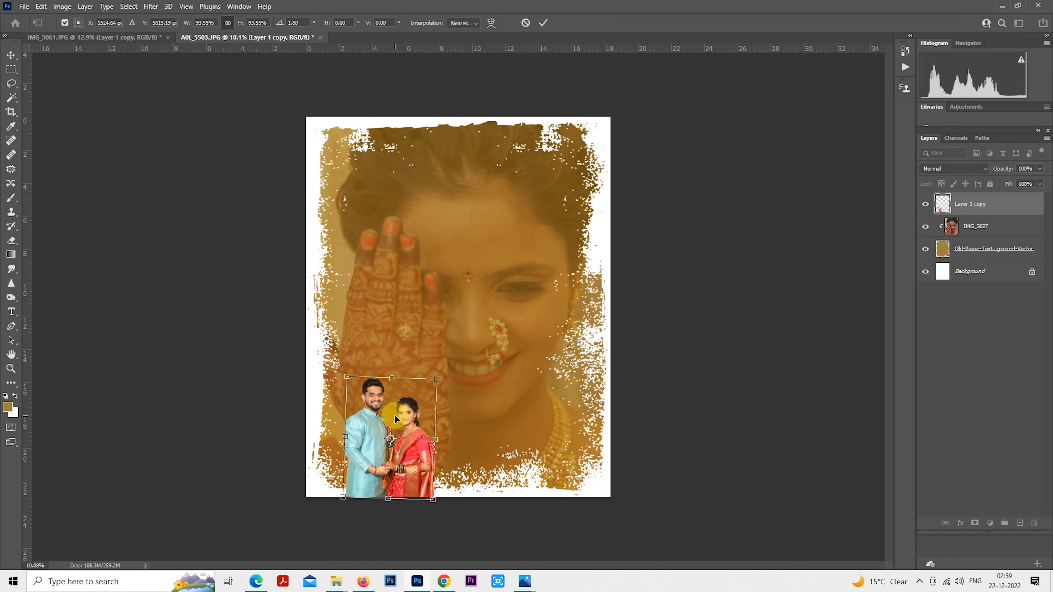
key(Return)
key(m)
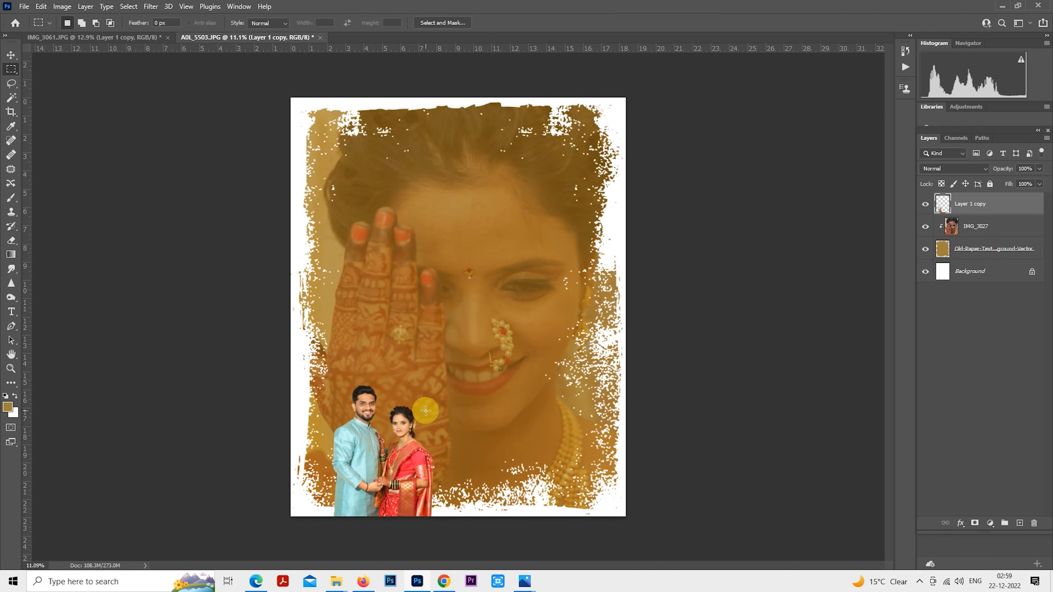
scroll(577, 322, down, 1)
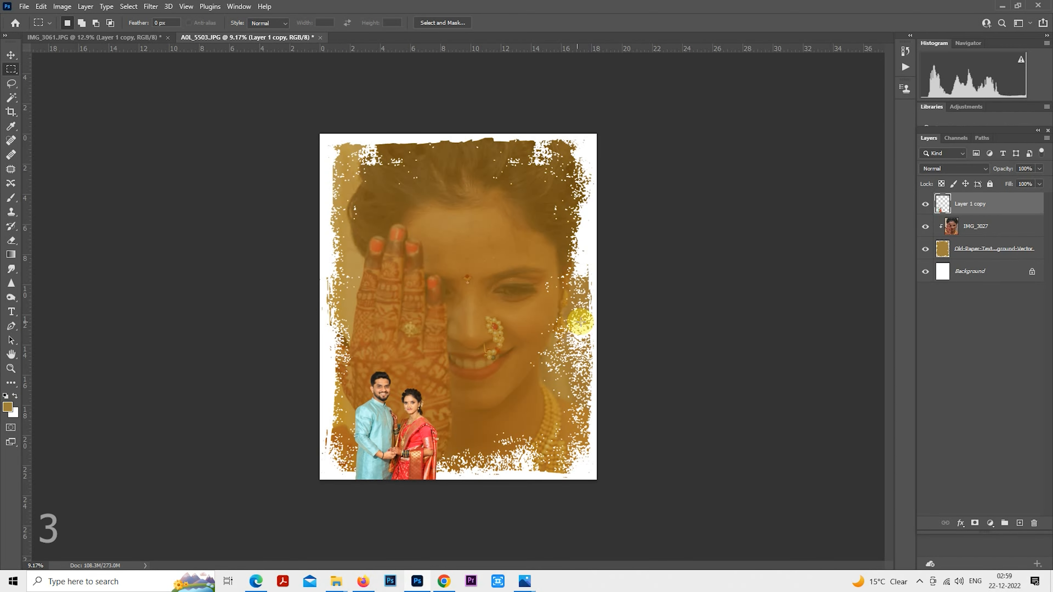
Step: Try to retouch the man's forehead on the couple layer with the Healing Brush at size 10
click(11, 155)
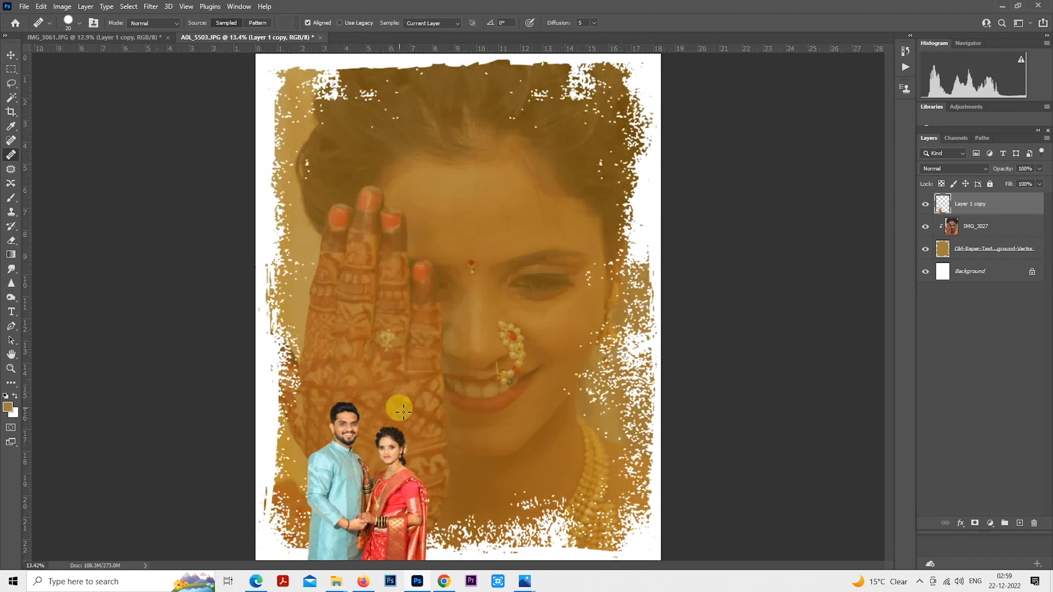
scroll(397, 368, up, 8)
scroll(397, 368, up, 5)
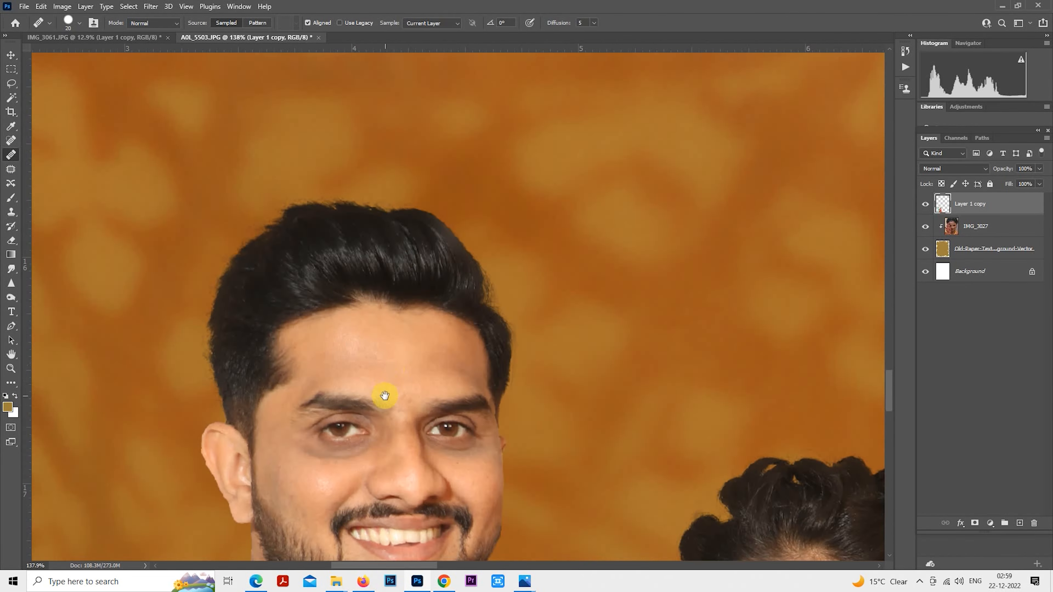
key(bracketleft)
key(bracketleft)
key(bracketleft)
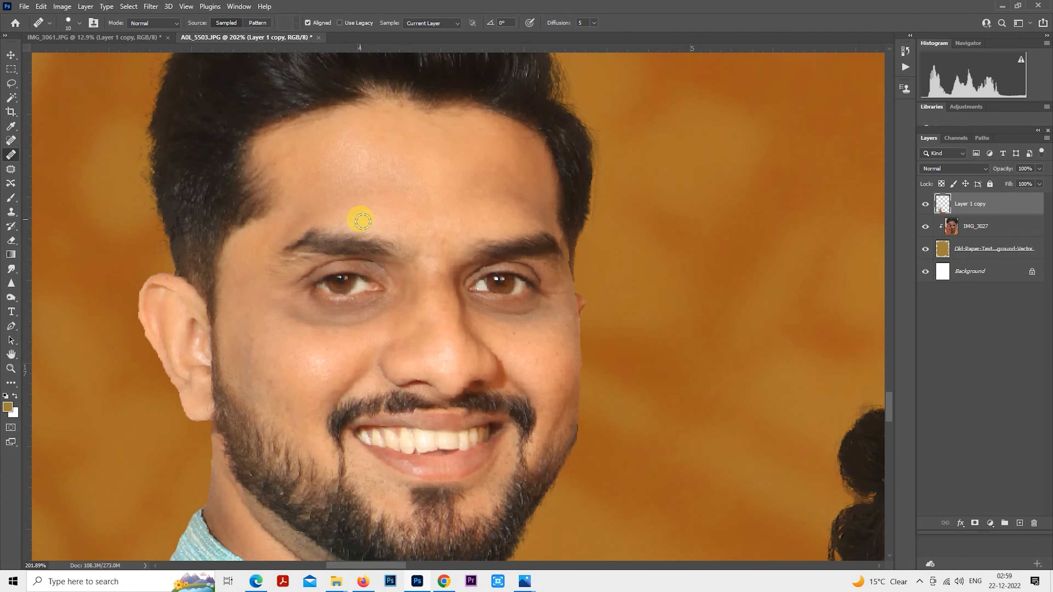
click(477, 178)
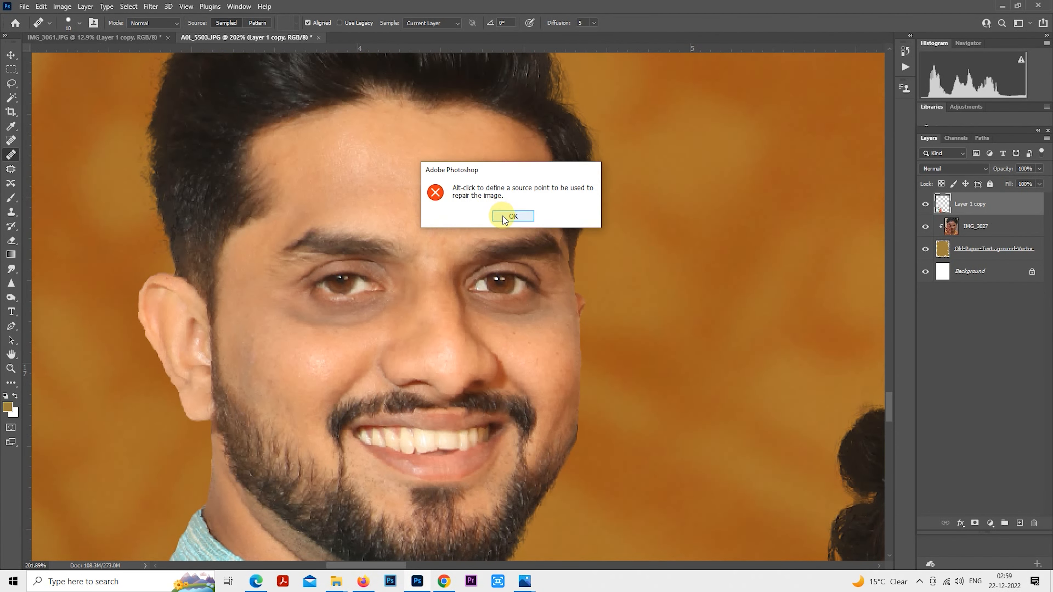
click(512, 216)
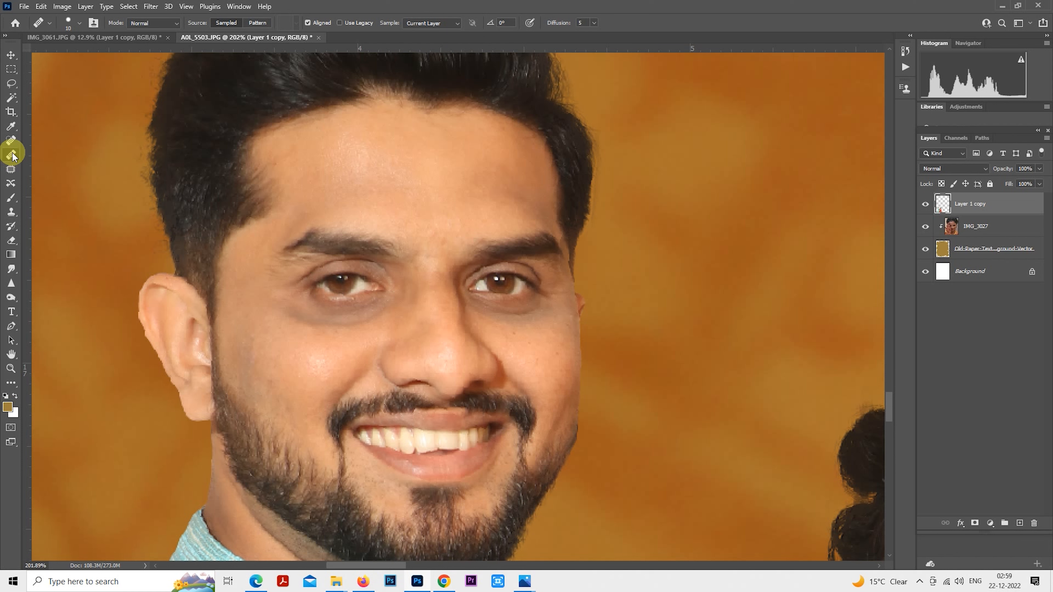
Step: Remove blemishes from the man's forehead, cheeks and brow area with the Spot Healing Brush at about size 10
click(11, 141)
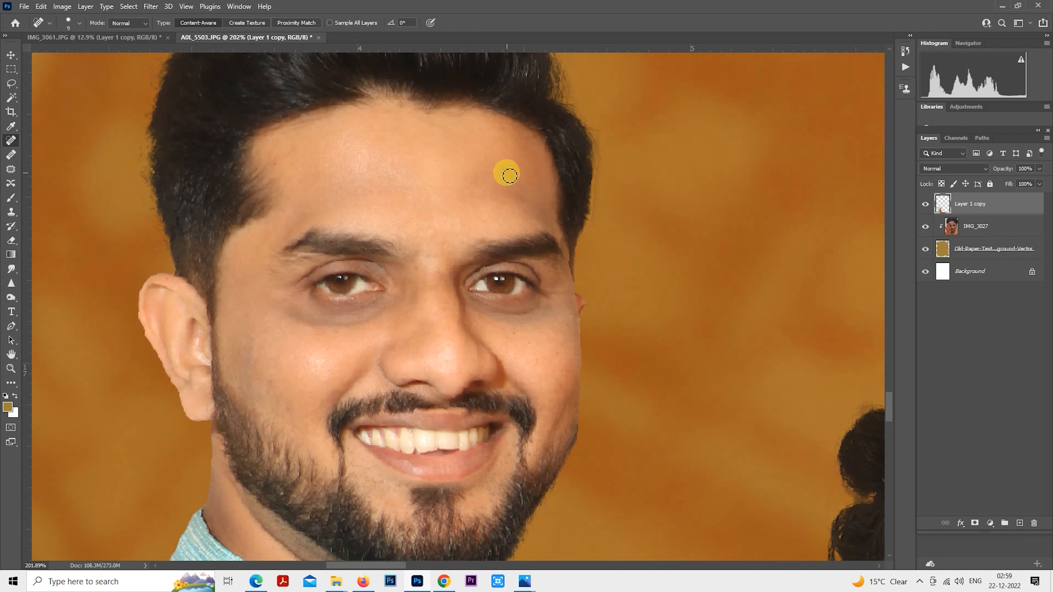
click(515, 194)
click(481, 188)
key(bracketright)
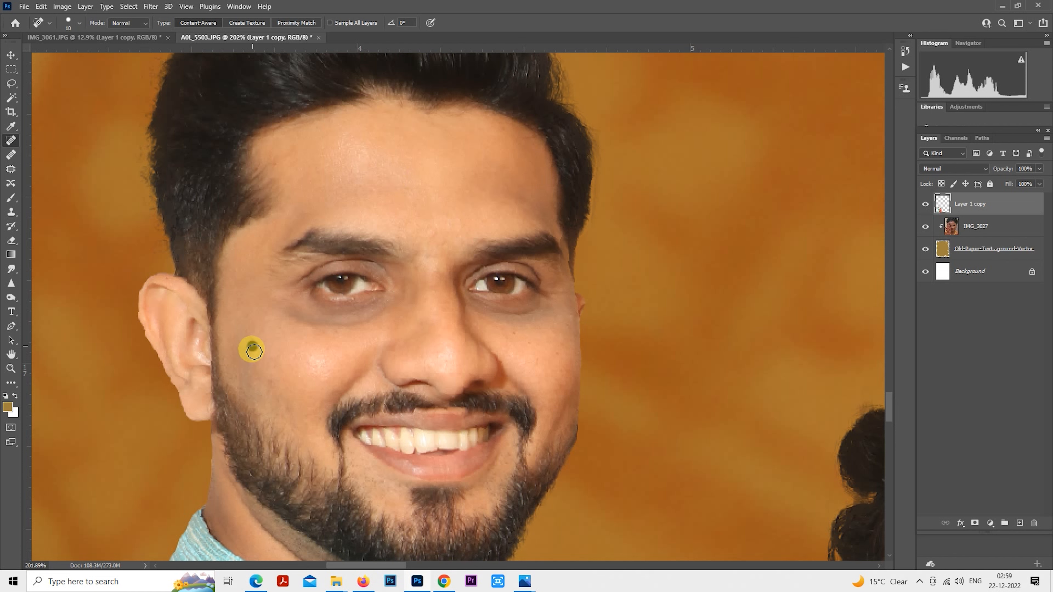
drag(276, 367, 278, 372)
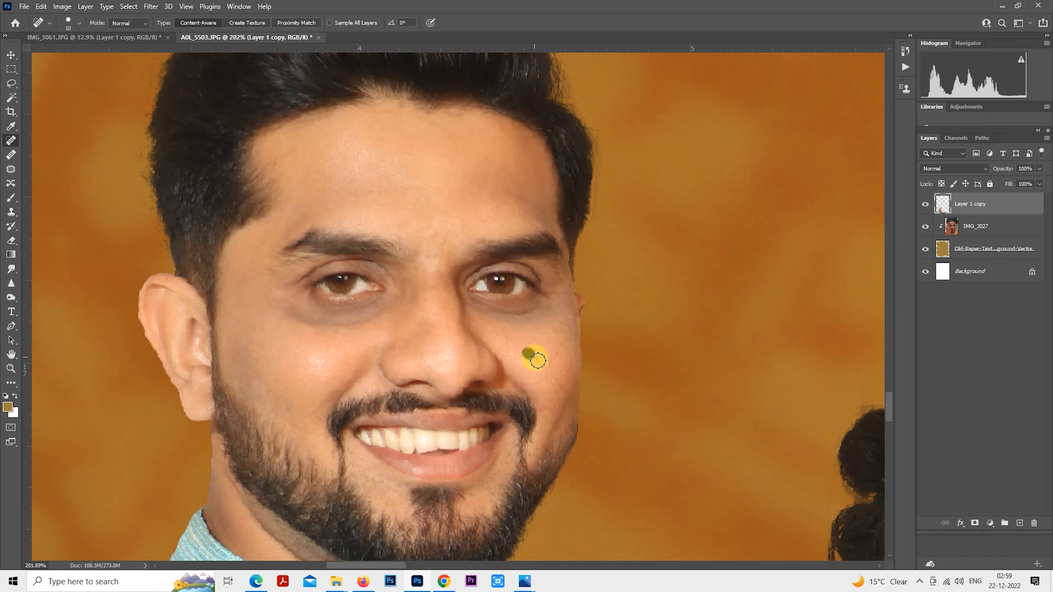
click(557, 356)
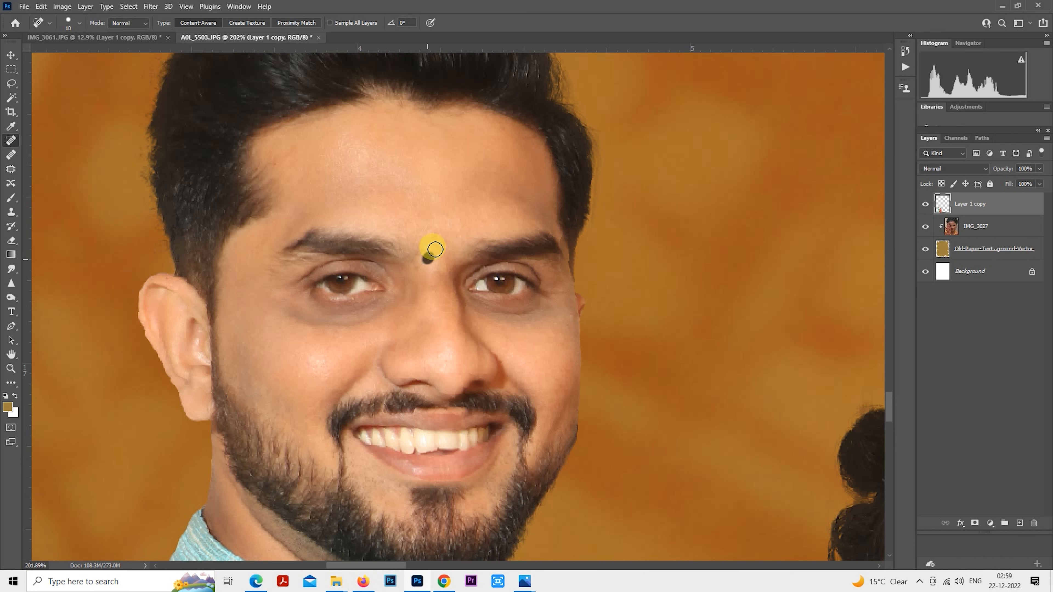
drag(439, 244, 440, 242)
mouse_move(844, 472)
mouse_down()
mouse_move(511, 269)
mouse_move(274, 141)
mouse_up()
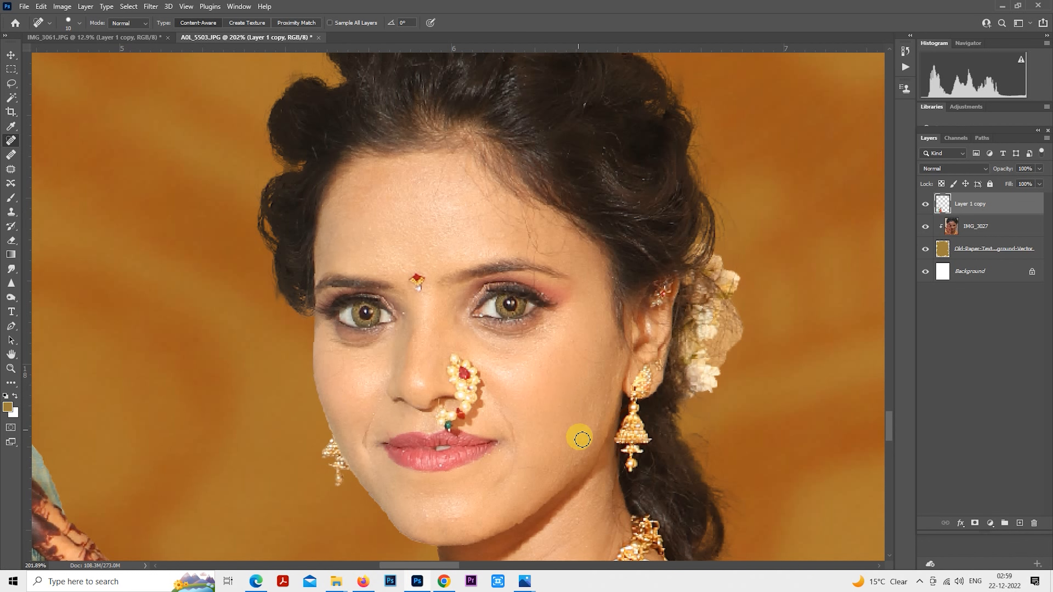
key(ctrl+0)
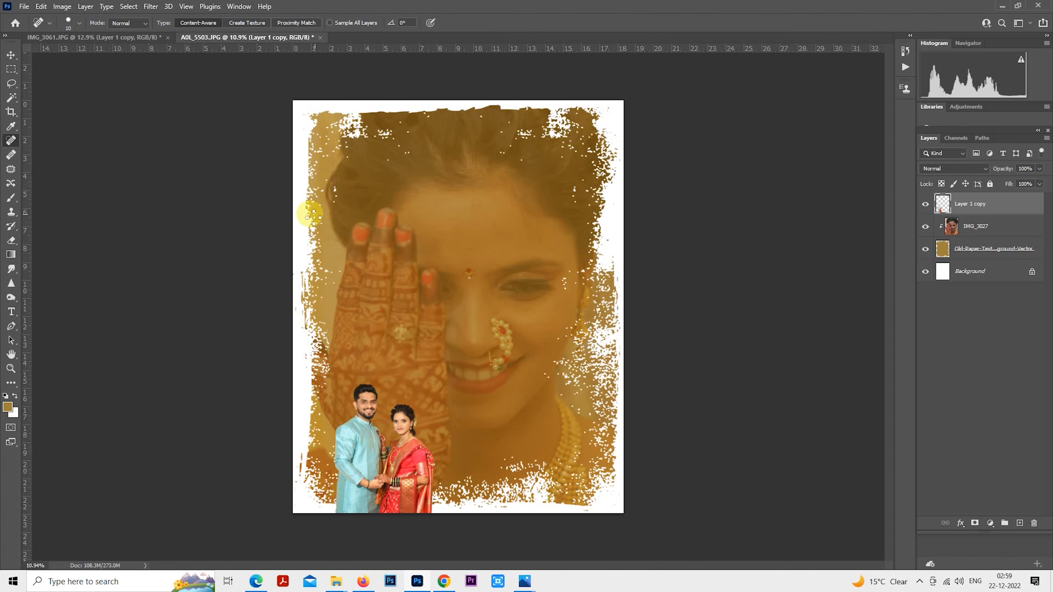
Step: Load the couple layer's outline as a selection and smooth the couple's skin with the SkinFiner filter
ctrl+click(944, 204)
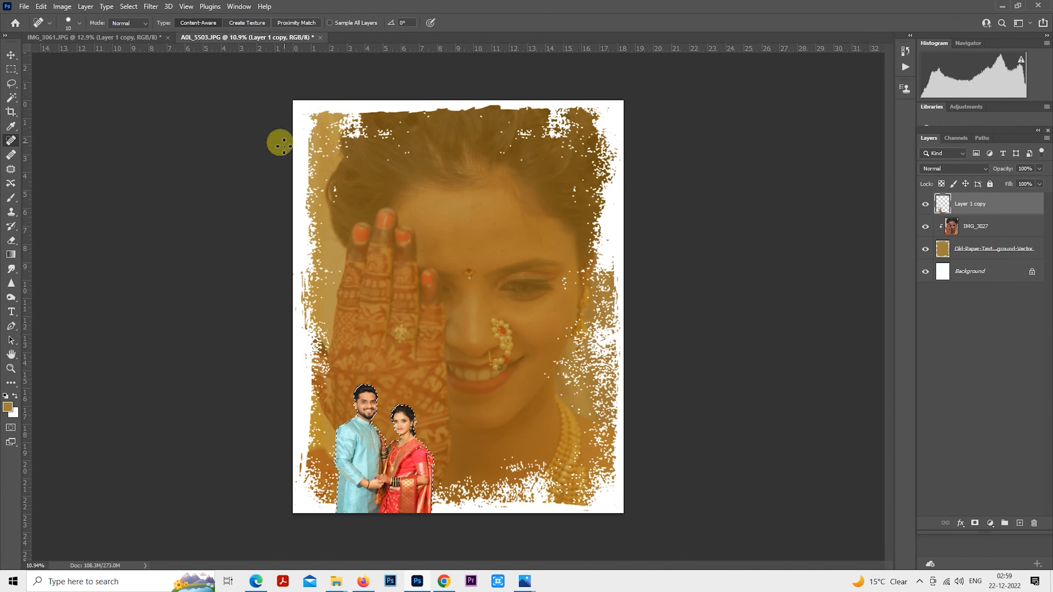
click(151, 6)
click(310, 299)
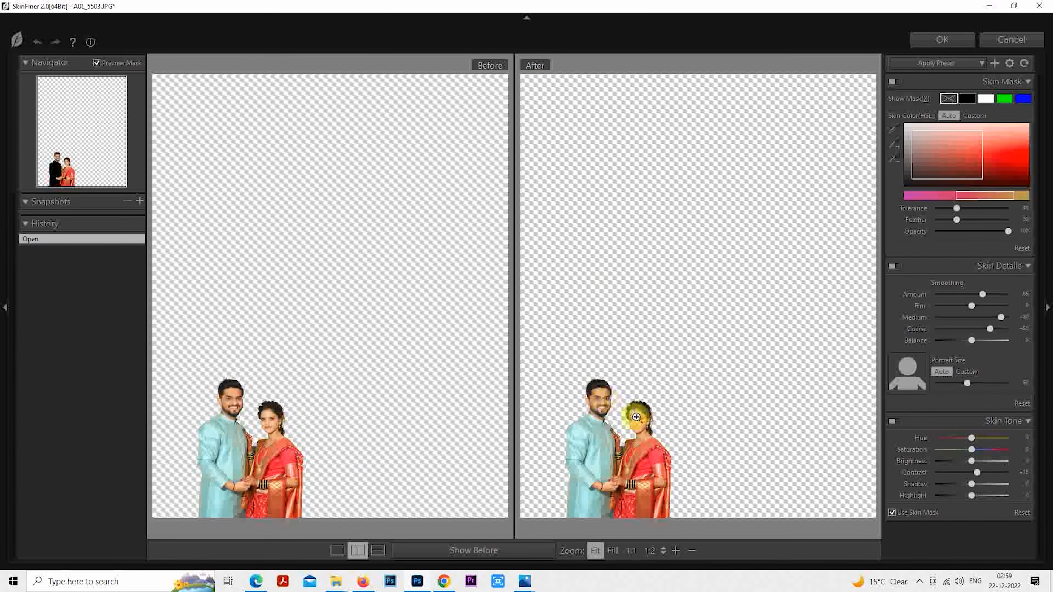
click(639, 416)
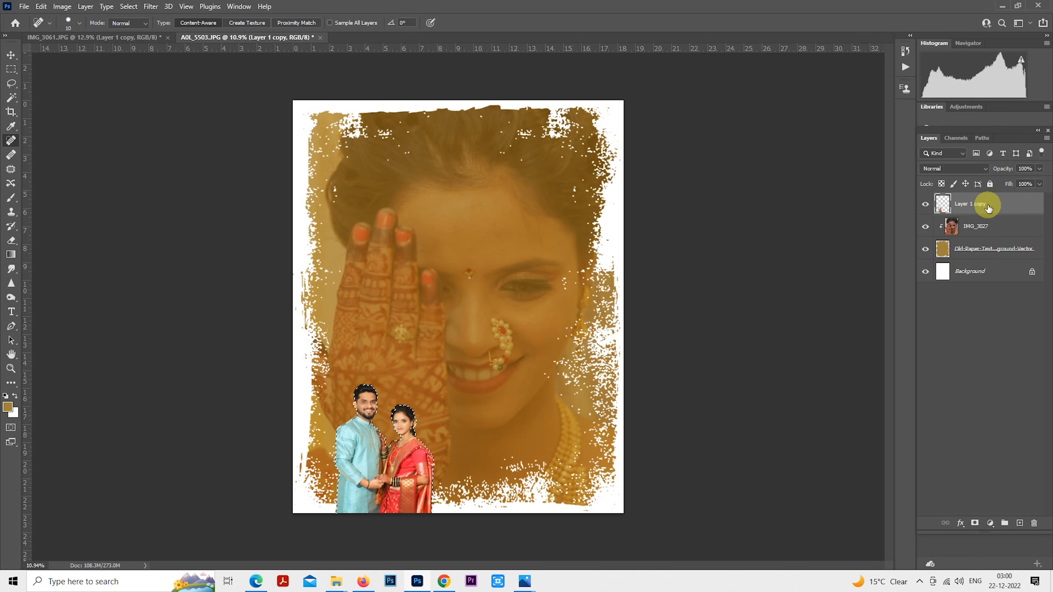
Step: Change the IMG_3027 layer's blending mode to Normal
click(972, 226)
click(970, 172)
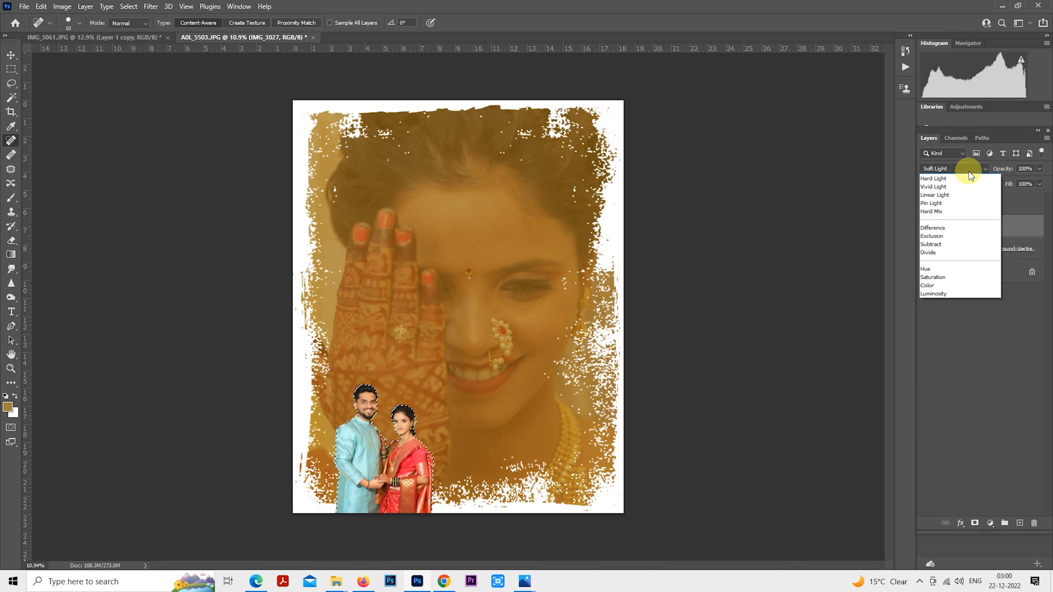
click(964, 176)
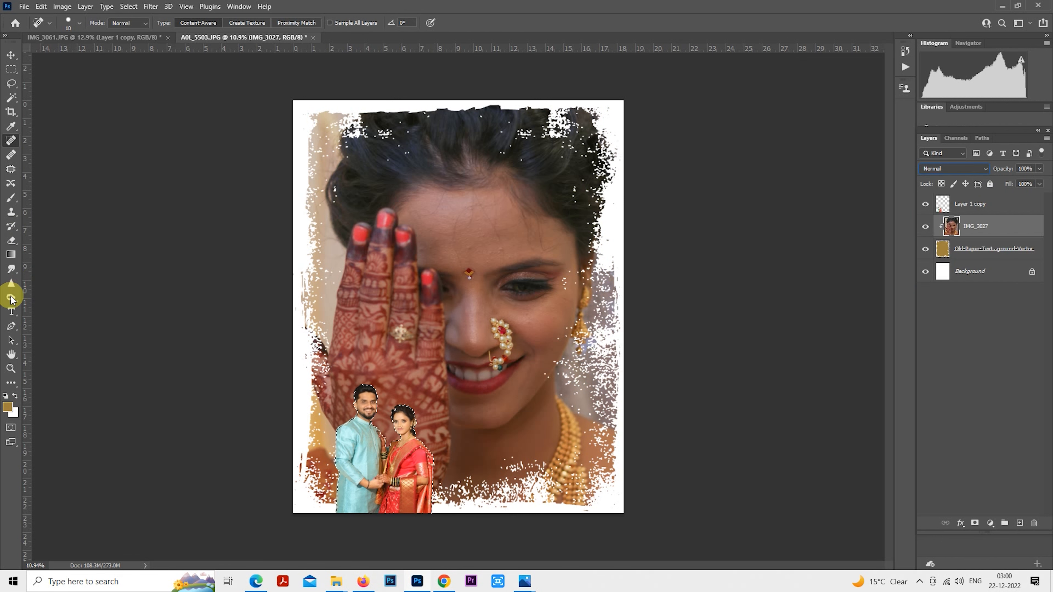
Step: Remove the blemishes from the bride's forehead on the IMG_3027 layer with the Spot Healing Brush at size 90
click(13, 383)
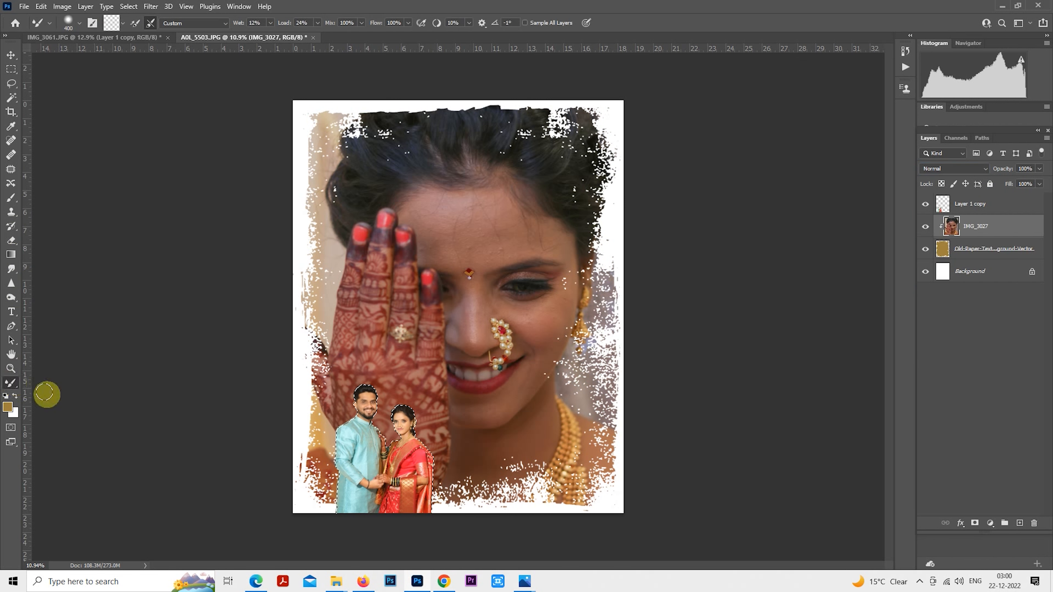
scroll(444, 193, up, 2)
scroll(448, 198, up, 3)
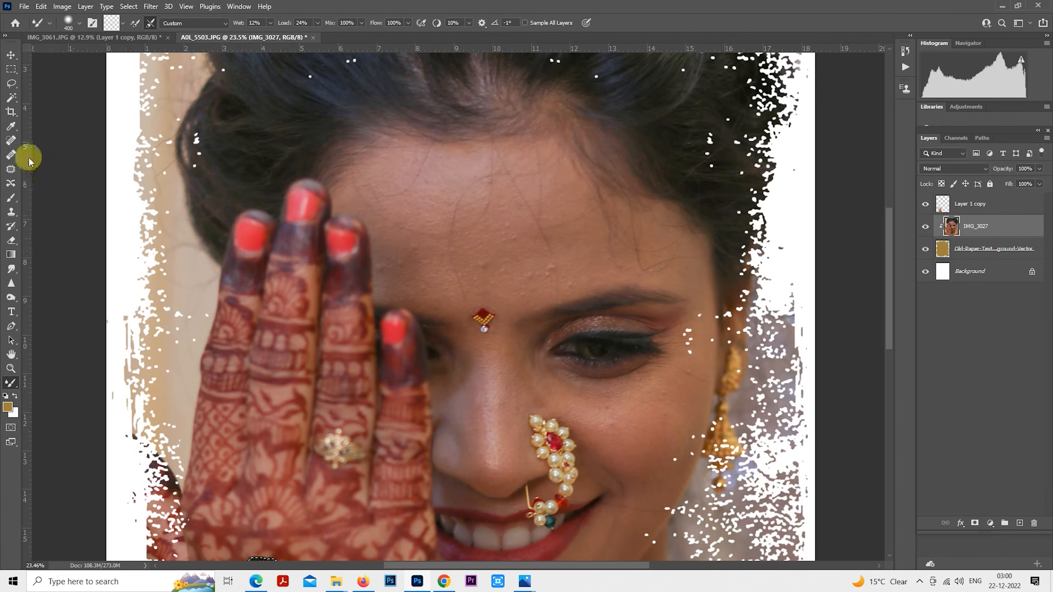
click(12, 142)
scroll(555, 273, down, 2)
scroll(490, 279, up, 1)
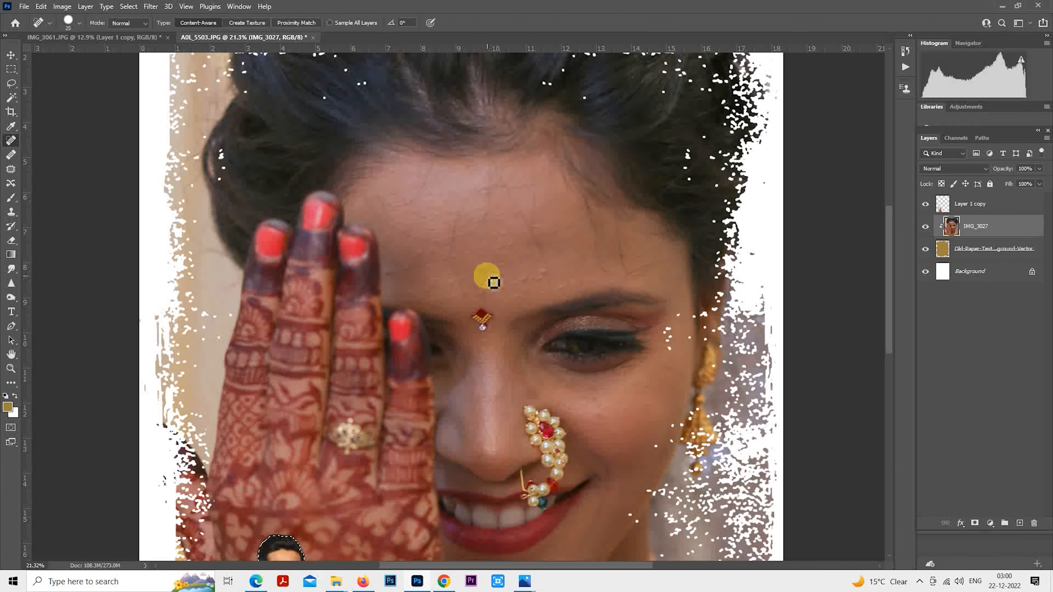
key(bracketright)
key(bracketright)
key(bracketright)
key(bracketright)
key(bracketright)
key(bracketright)
key(bracketright)
key(bracketright)
key(bracketright)
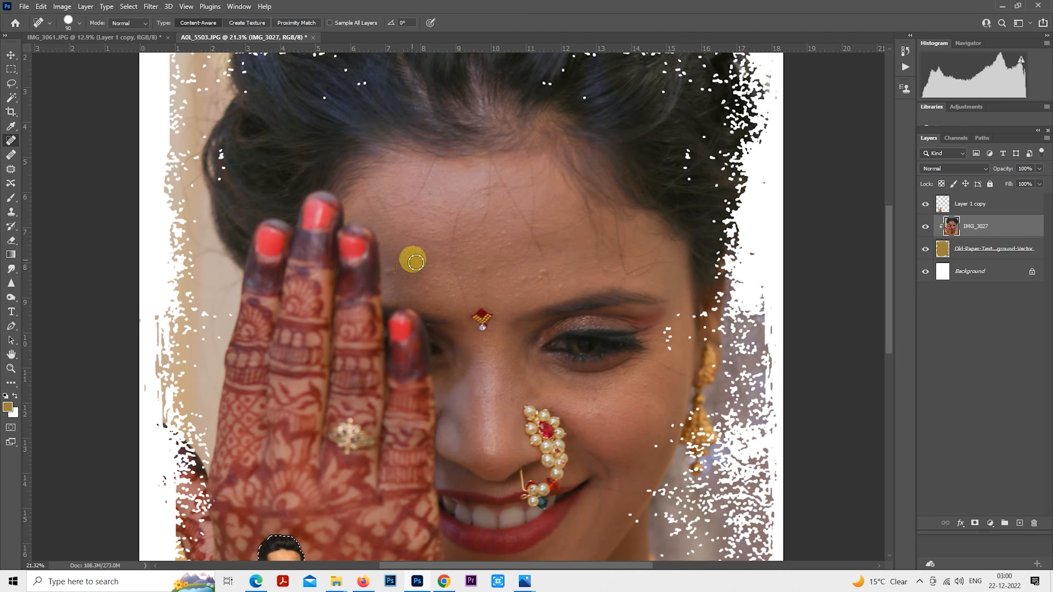
scroll(415, 262, up, 1)
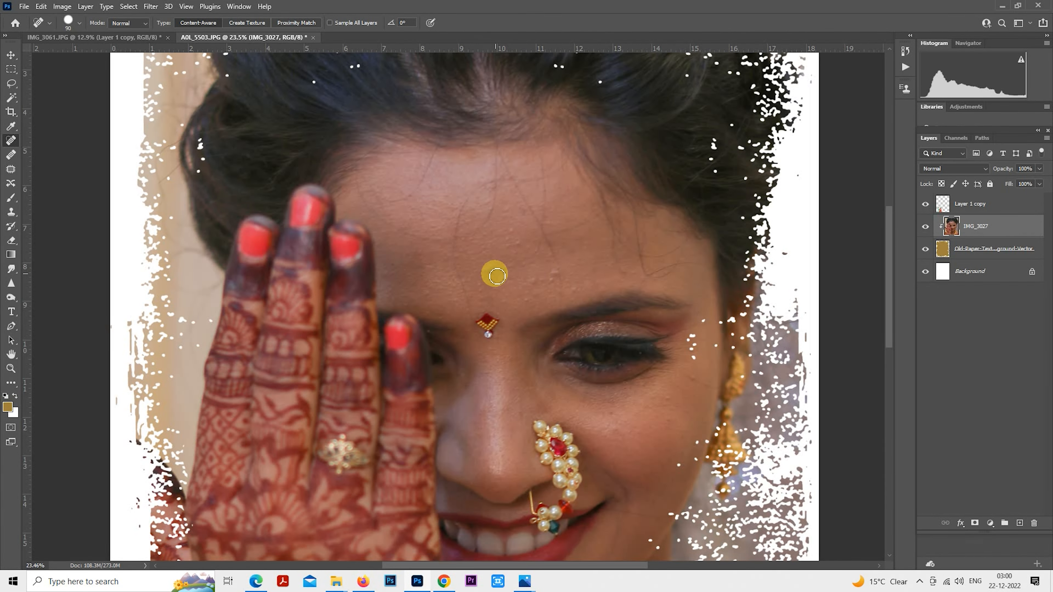
click(519, 250)
click(519, 214)
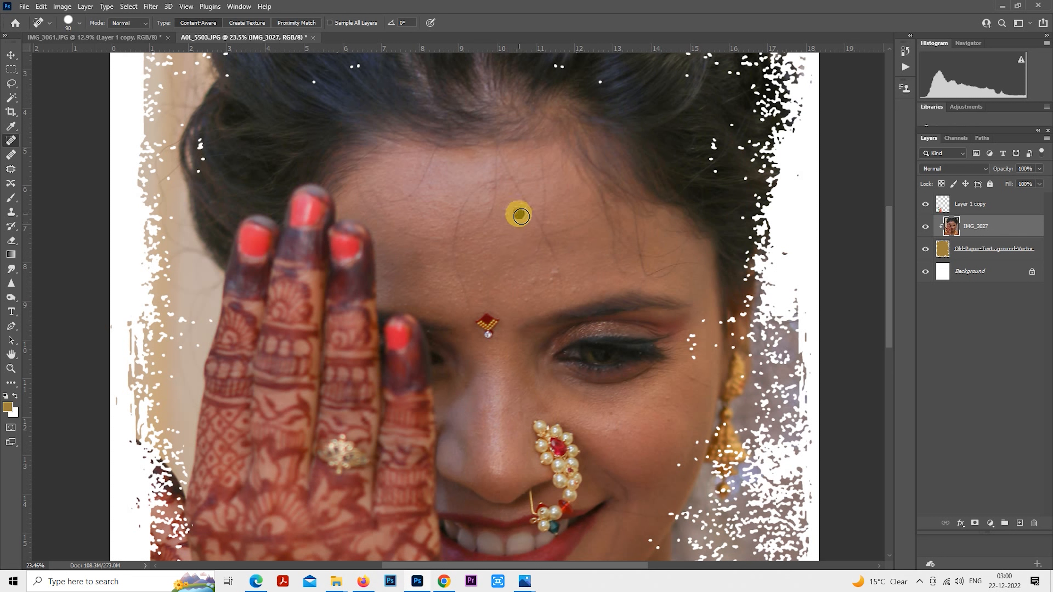
click(433, 186)
click(522, 296)
click(473, 265)
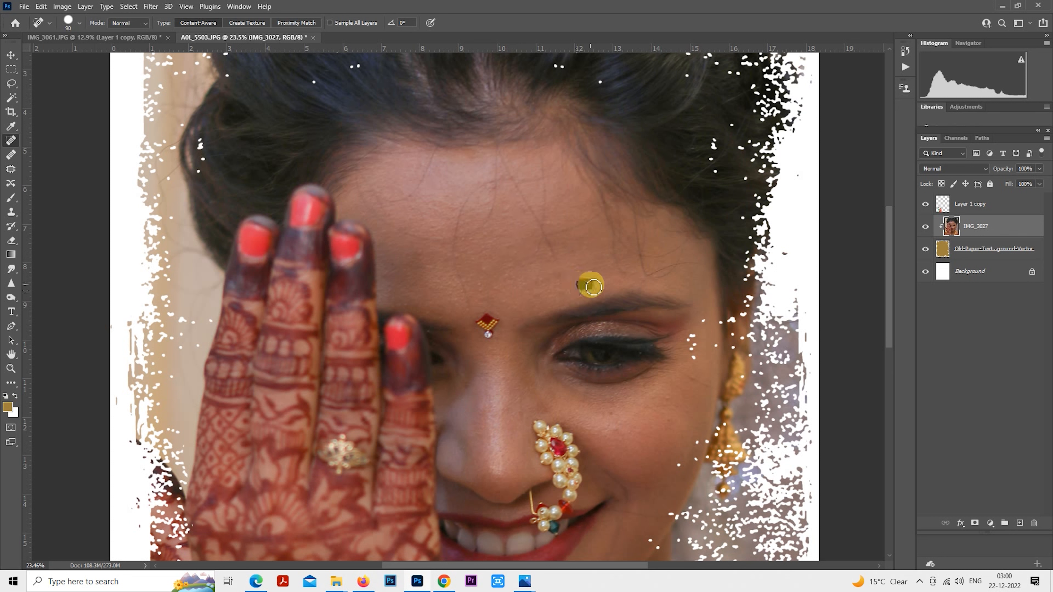
Step: Heal the small marks on the bride's cheek, brow area and chin with the Spot Healing Brush at size 90
scroll(558, 275, down, 4)
scroll(557, 275, right, 2)
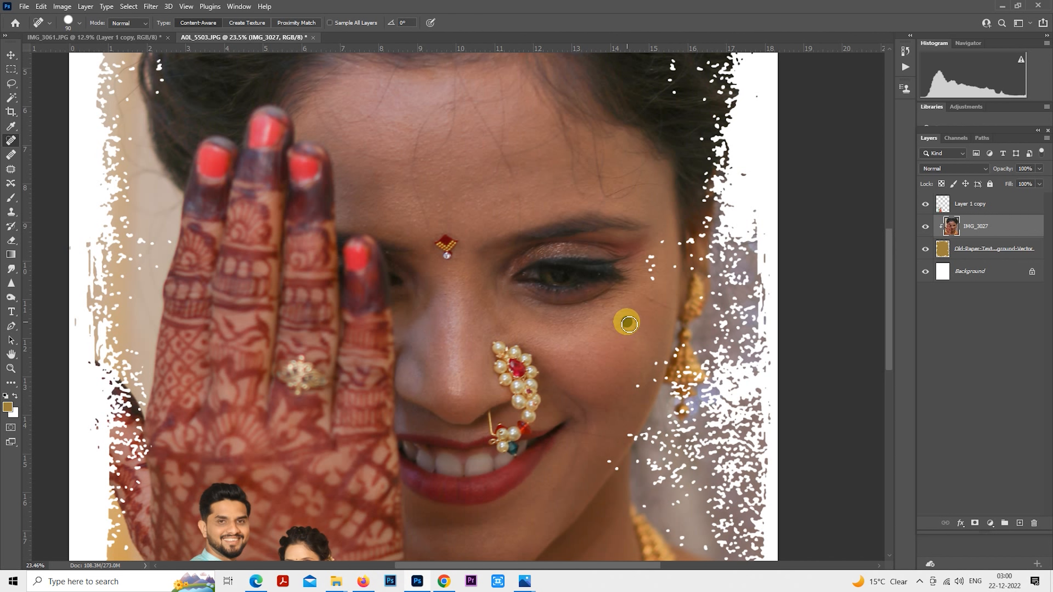
click(607, 396)
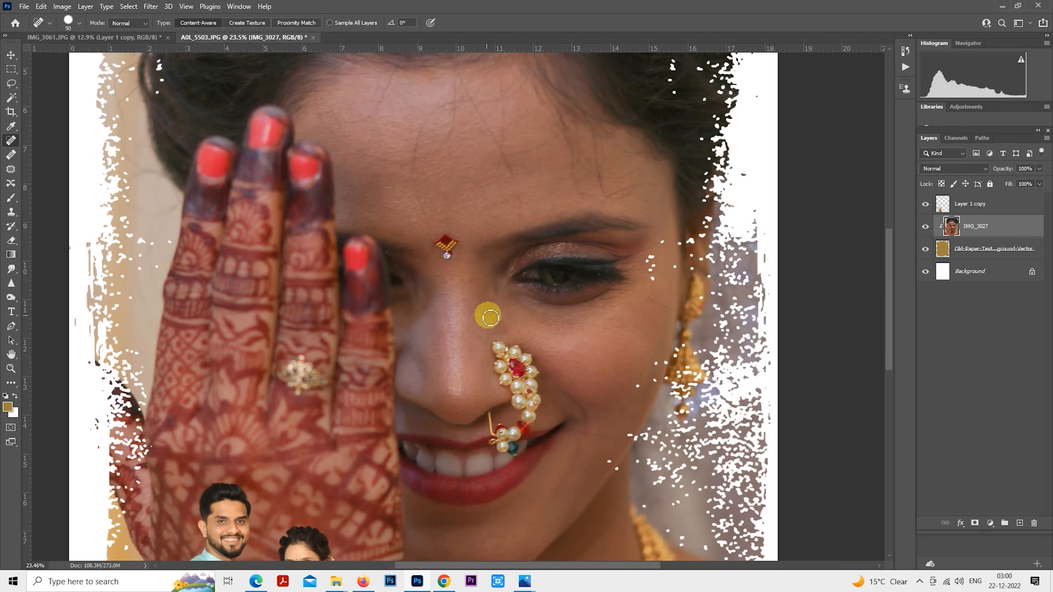
click(556, 202)
drag(516, 305, 535, 215)
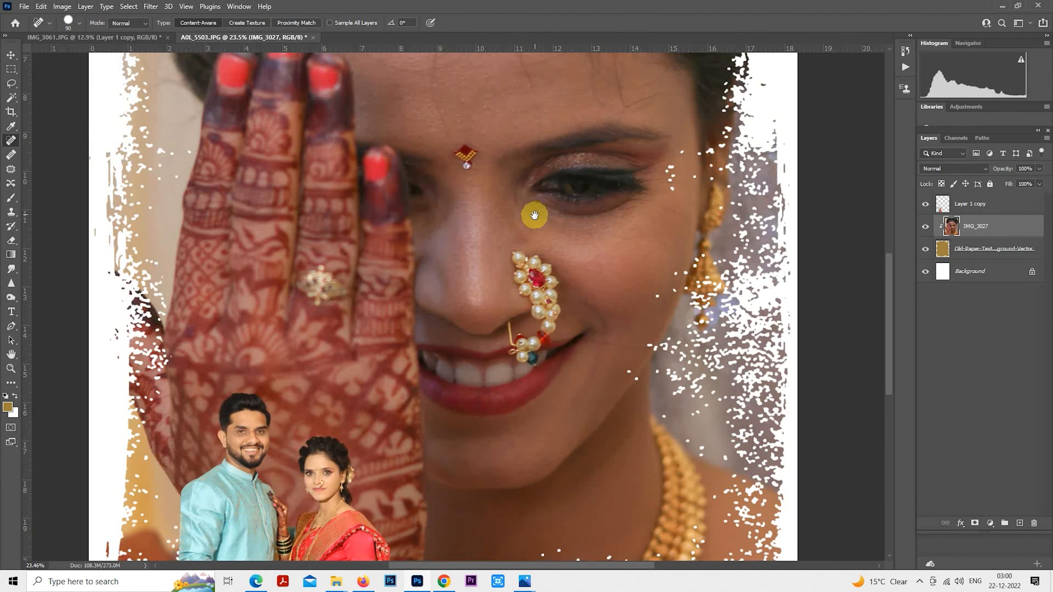
click(454, 458)
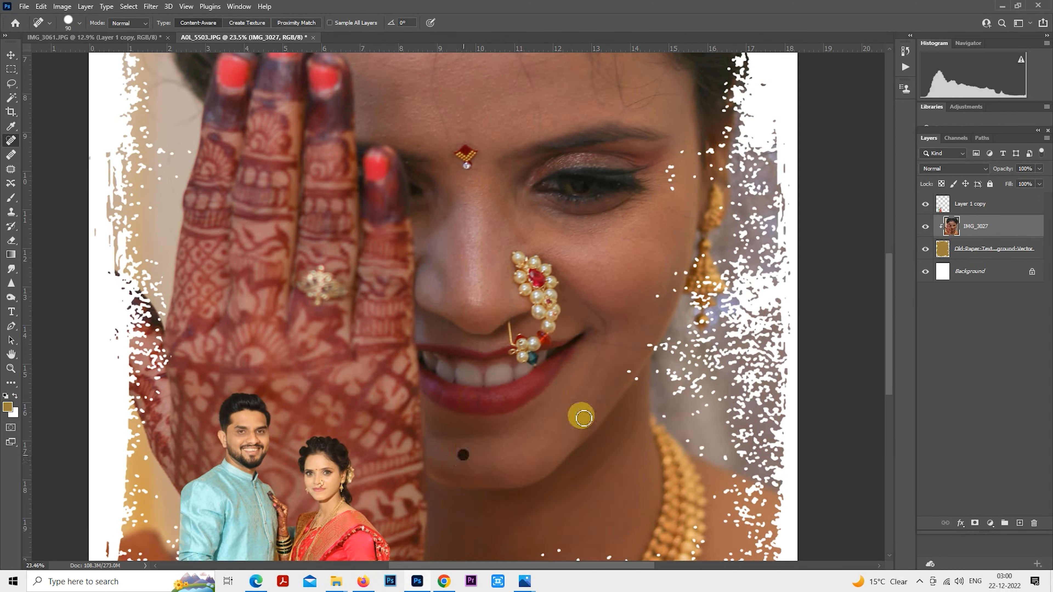
scroll(572, 461, down, 3)
scroll(591, 493, up, 2)
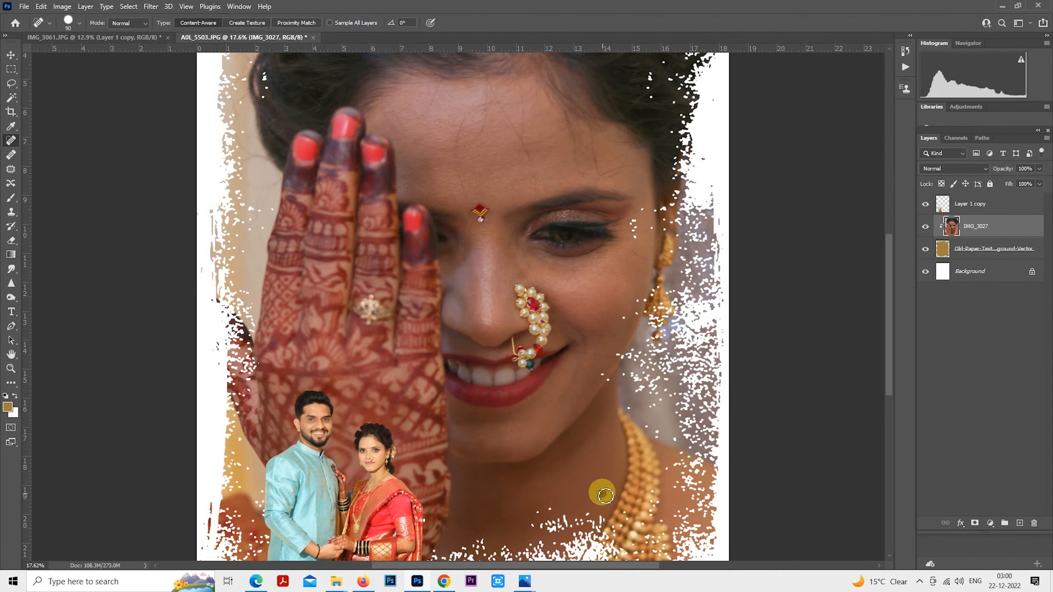
Step: Smooth the skin on the bride's forehead, nose and cheek with the Mixer Brush at about size 250 to 300
scroll(581, 477, down, 4)
scroll(219, 166, up, 1)
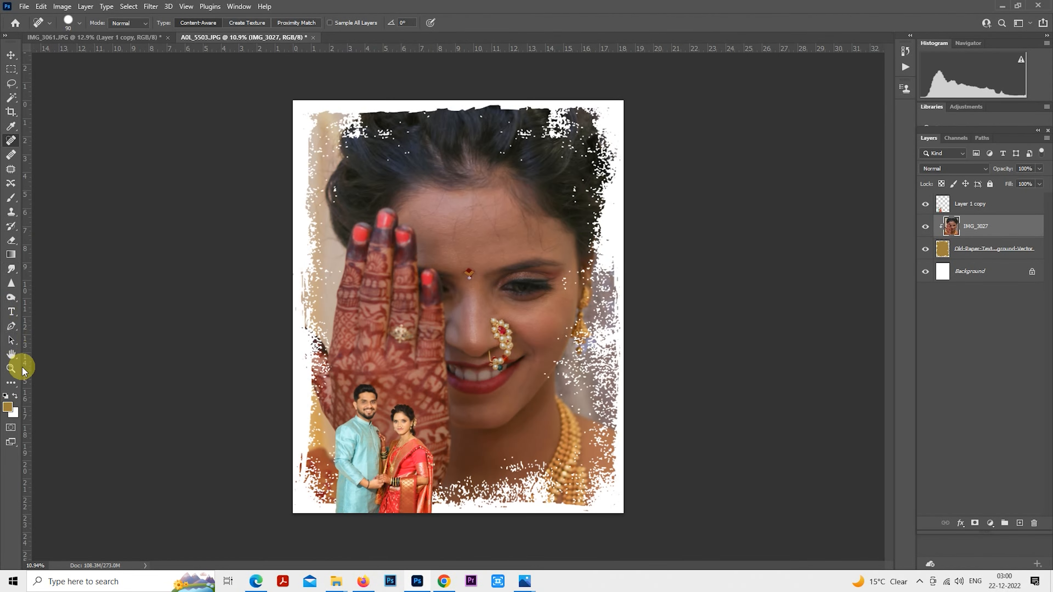
click(12, 383)
scroll(498, 248, up, 9)
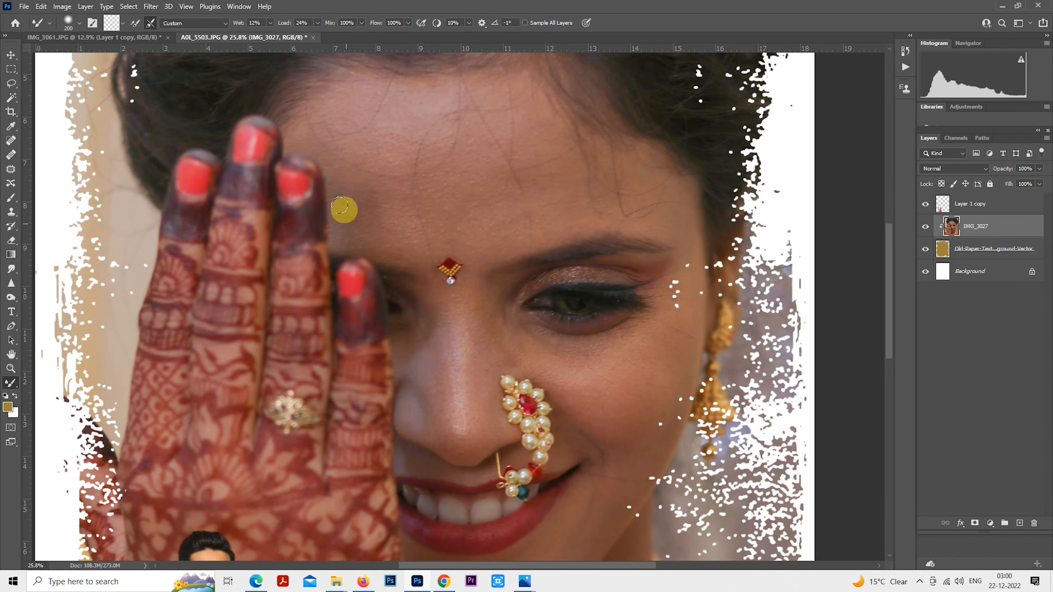
key(bracketright)
mouse_move(348, 212)
mouse_down()
mouse_move(380, 191)
mouse_move(352, 216)
mouse_move(364, 227)
mouse_move(368, 192)
mouse_move(396, 241)
mouse_move(386, 195)
mouse_move(355, 182)
mouse_move(355, 145)
mouse_move(391, 123)
mouse_move(357, 143)
mouse_move(382, 141)
mouse_move(395, 97)
mouse_move(426, 218)
mouse_move(434, 209)
mouse_move(438, 218)
mouse_move(455, 155)
mouse_move(466, 163)
mouse_move(456, 221)
mouse_move(488, 220)
mouse_move(462, 229)
mouse_move(447, 195)
mouse_move(480, 227)
mouse_move(533, 206)
mouse_move(524, 134)
mouse_move(537, 189)
mouse_up()
key(bracketright)
key(bracketleft)
key(bracketleft)
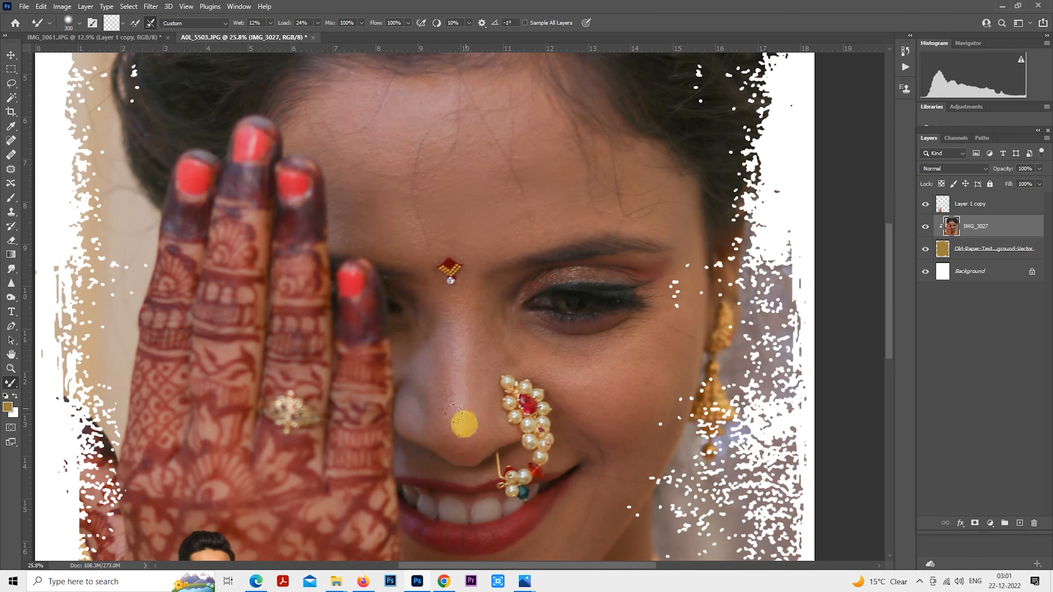
key(bracketright)
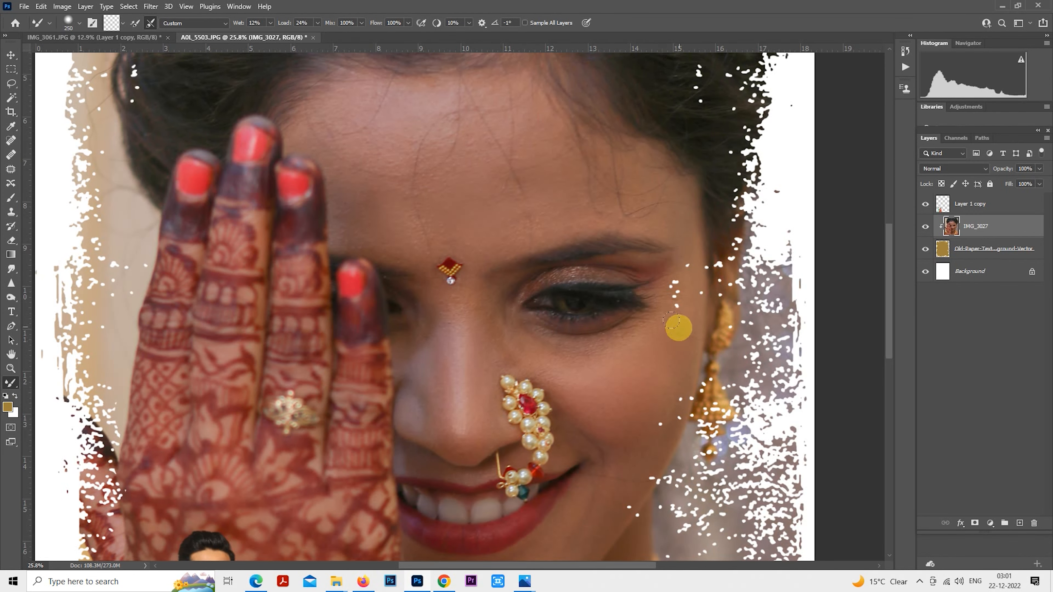
Step: Blend the skin around the bride's mouth and chin with the Mixer Brush at about size 300
scroll(620, 441, down, 3)
scroll(545, 529, up, 2)
key(bracketleft)
drag(568, 477, 536, 316)
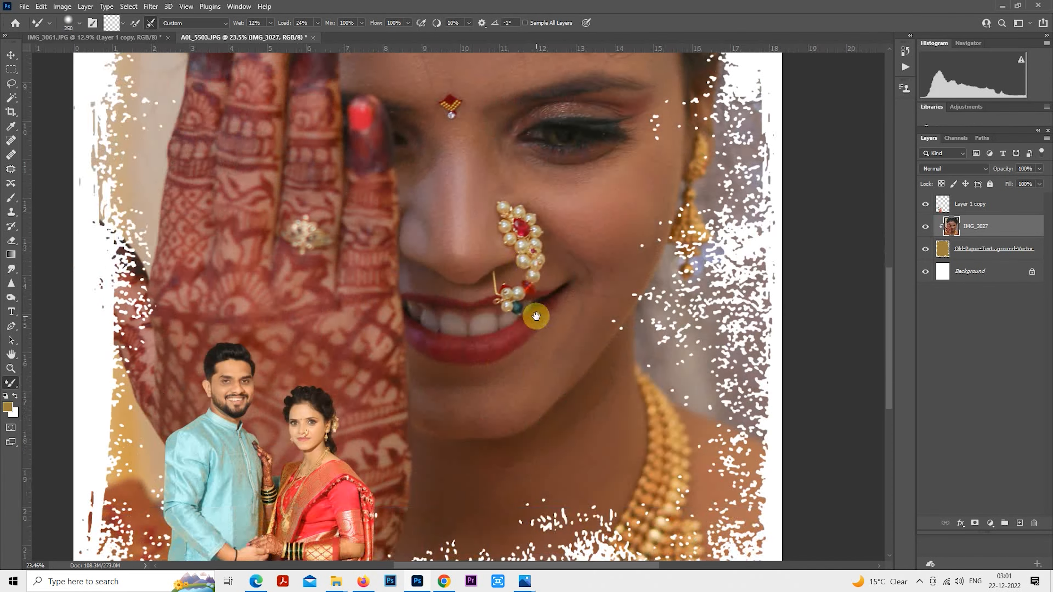
scroll(551, 326, up, 2)
key(bracketright)
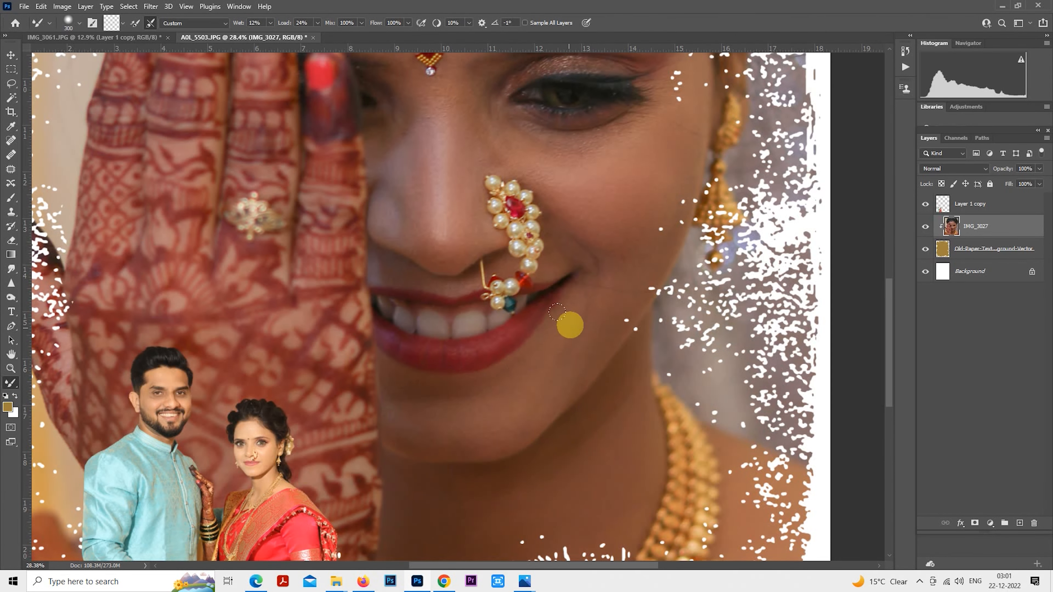
Step: Smooth the bride's neck below the chin with the Mixer Brush at size 500
scroll(560, 373, down, 1)
drag(556, 418, 557, 270)
key(bracketright)
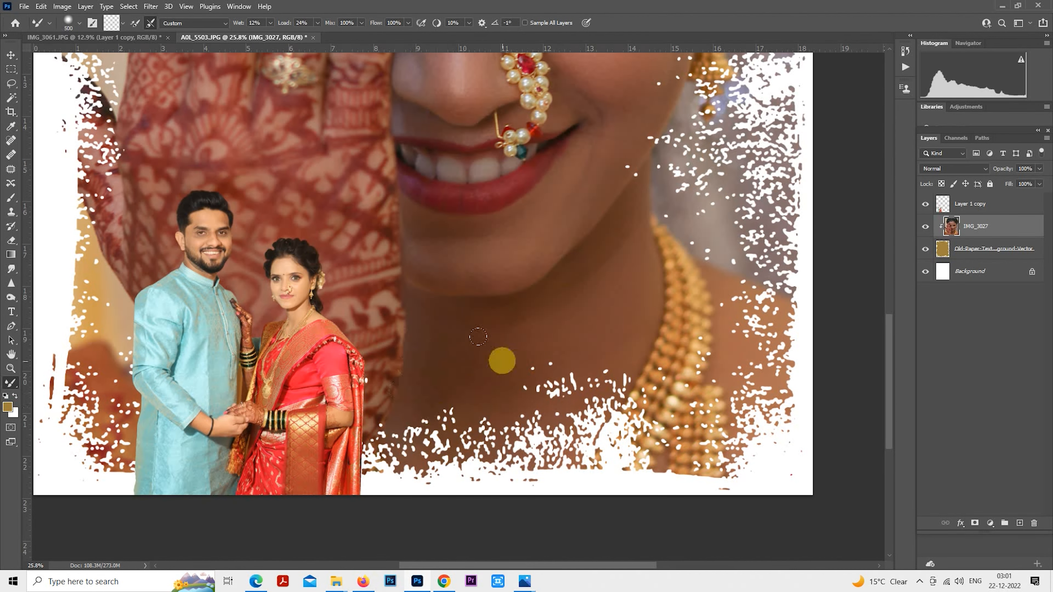
key(bracketright)
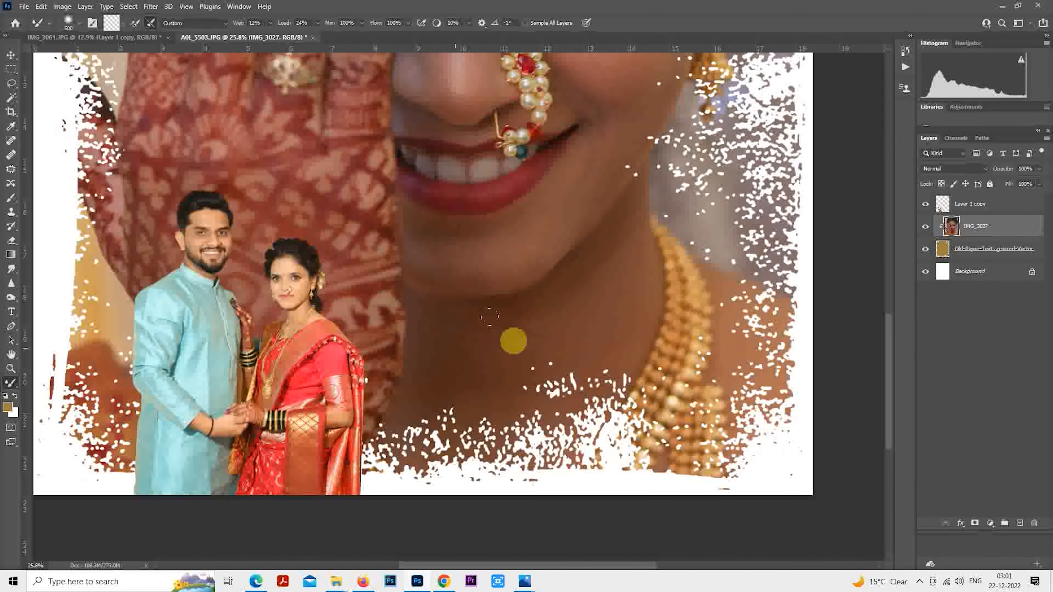
Step: Go over the bride's forehead again with the Mixer Brush at size 500 to even out the skin
scroll(529, 375, down, 5)
scroll(527, 257, up, 5)
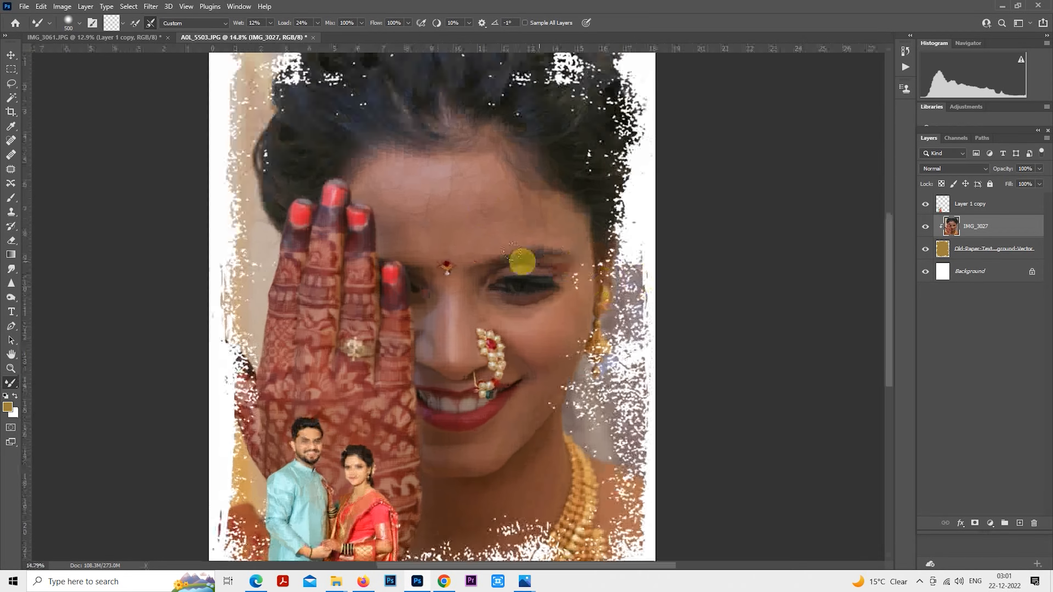
key(bracketleft)
key(bracketleft)
key(bracketright)
key(bracketright)
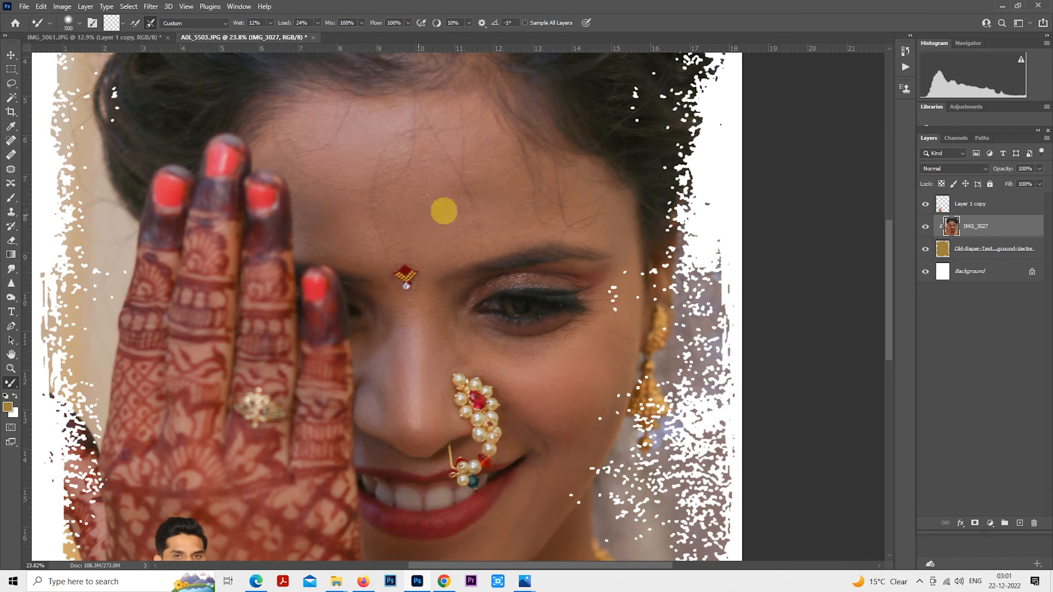
Step: Set the IMG_3027 layer's blending mode to Hard Light and its opacity to 50%
scroll(447, 228, down, 5)
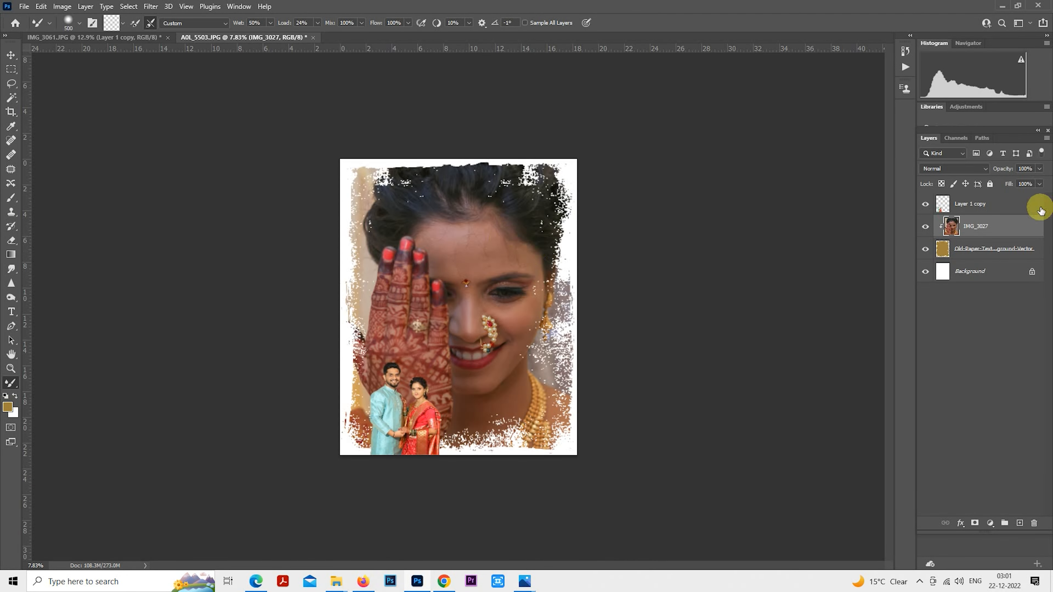
click(952, 168)
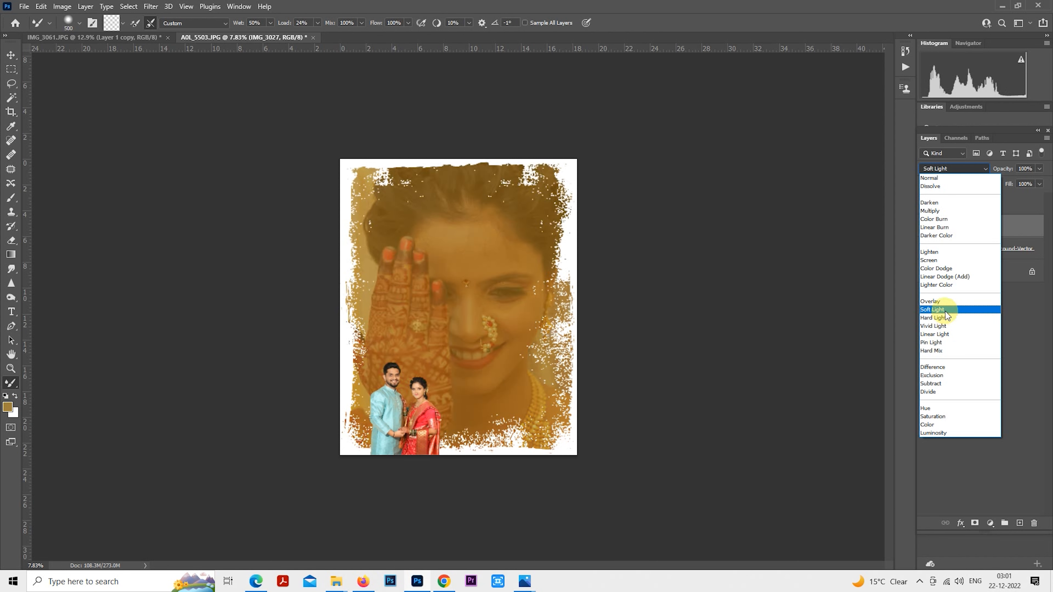
click(945, 318)
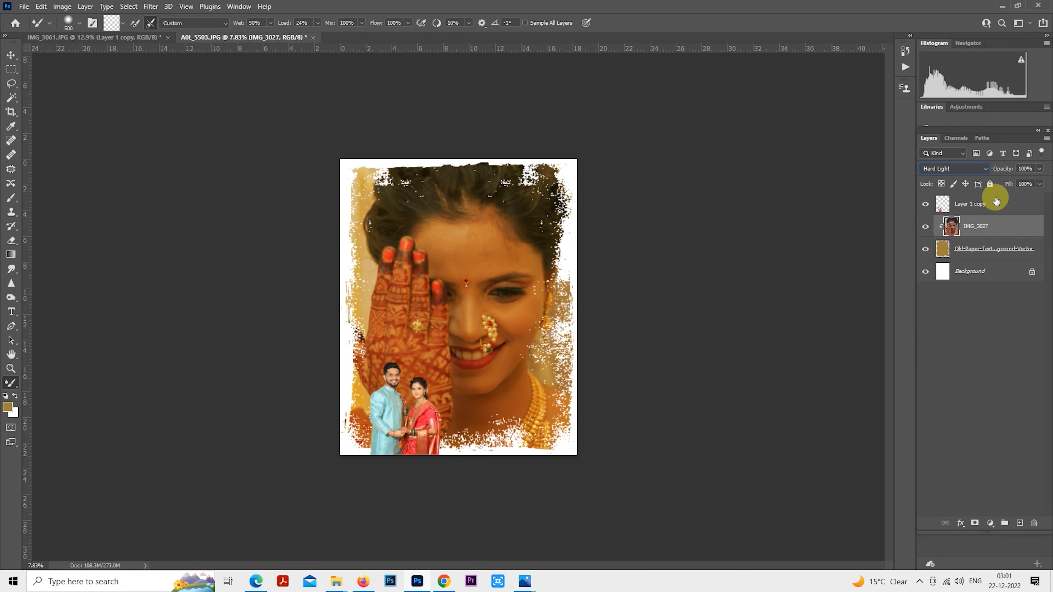
text(50)
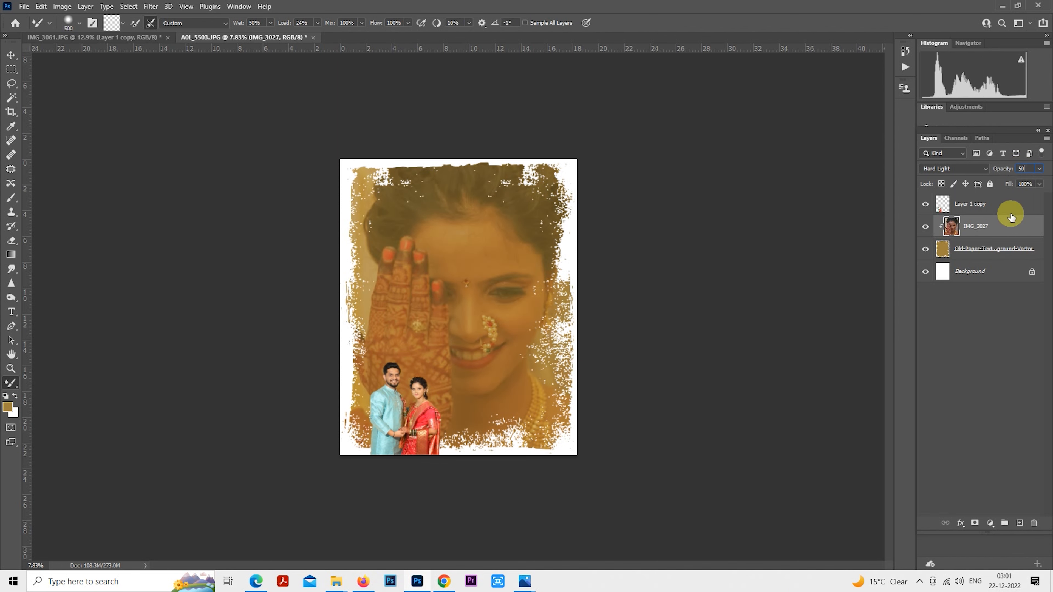
Step: Stamp all visible layers into a new layer above Layer 1 copy and duplicate the stamped layer
click(11, 69)
scroll(518, 317, up, 3)
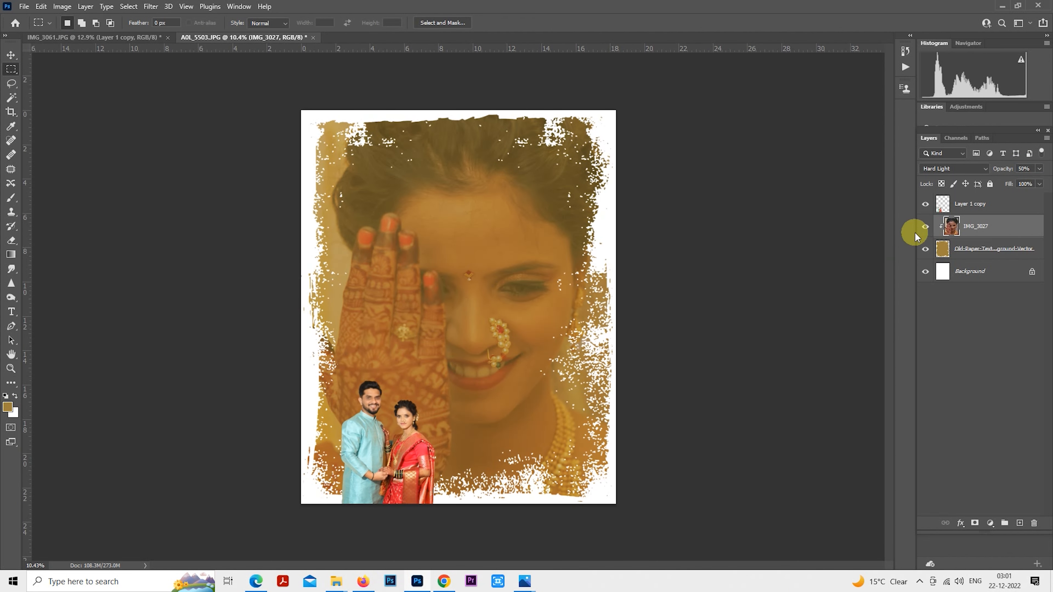
click(974, 202)
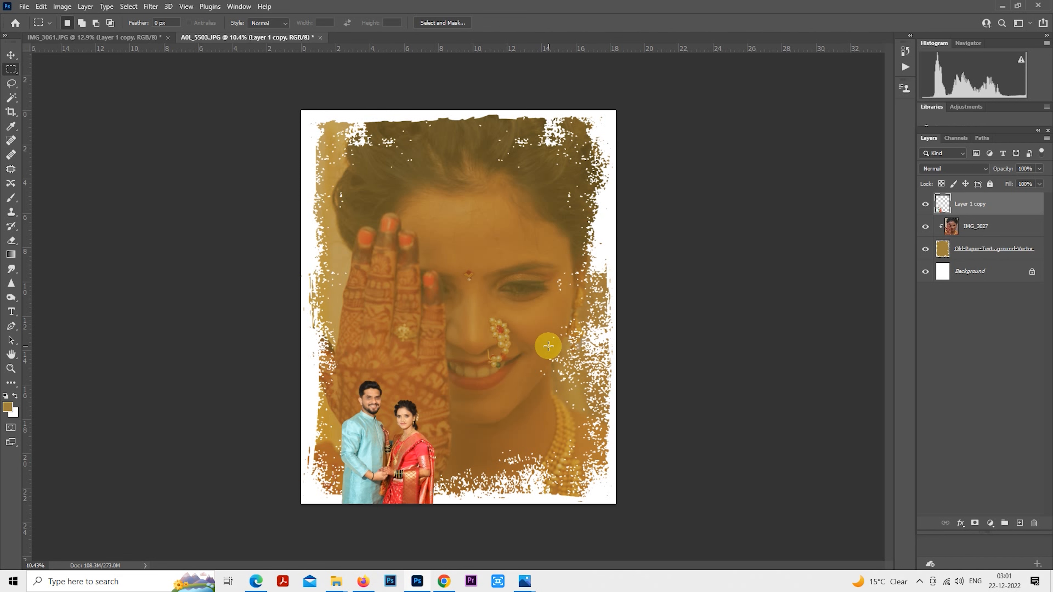
key(ctrl+shift+alt+e)
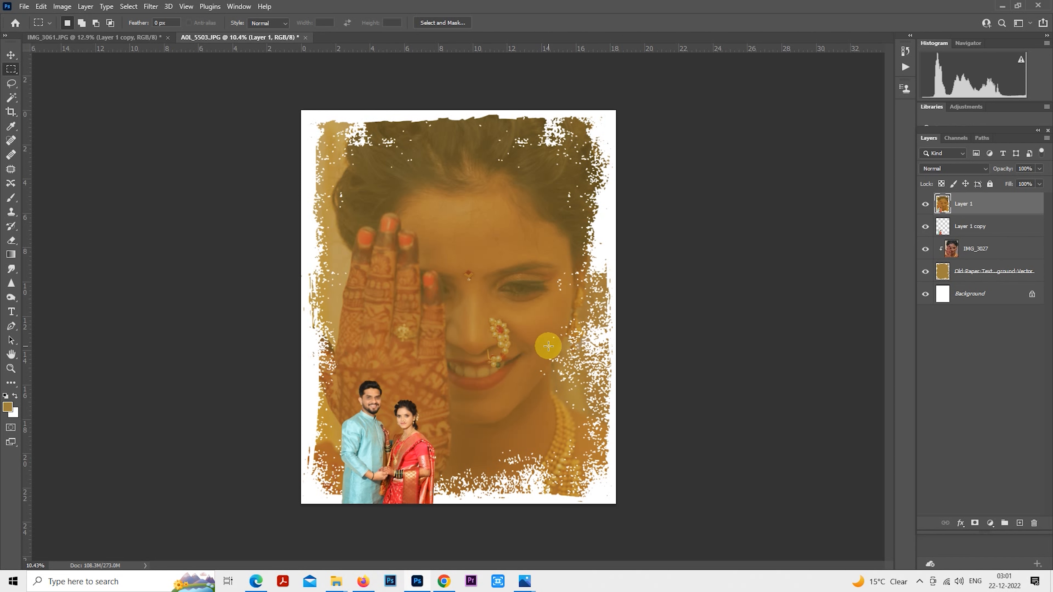
scroll(547, 327, down, 2)
key(ctrl+j)
scroll(467, 337, up, 2)
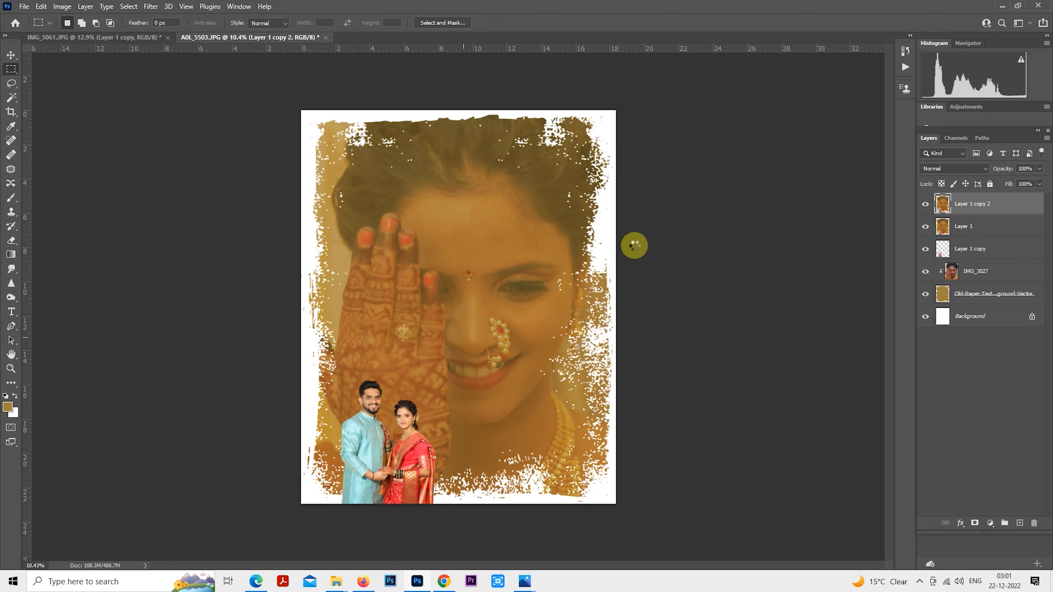
key(ctrl+shift+a)
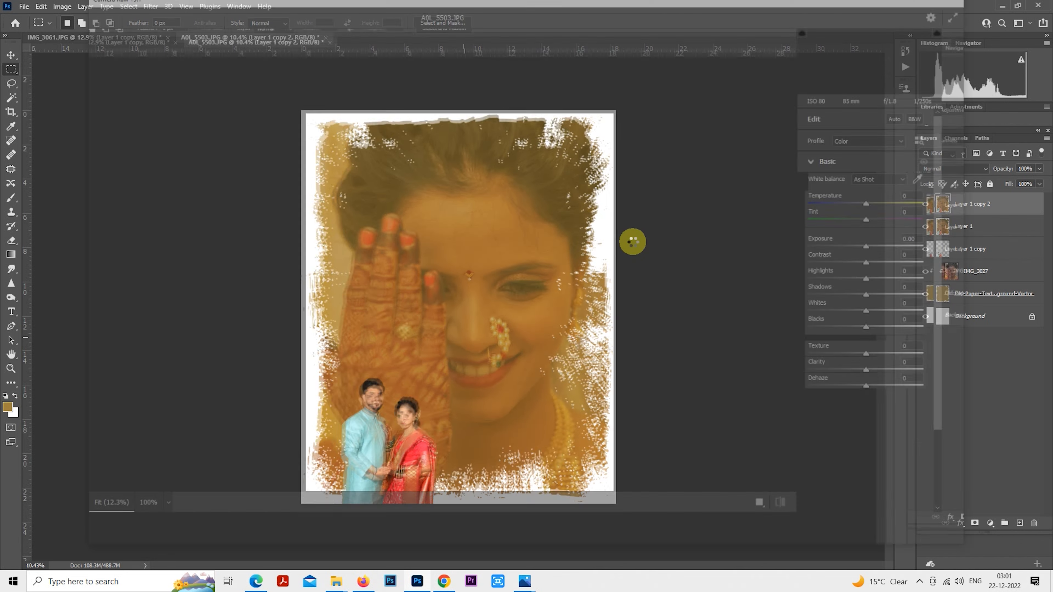
click(961, 107)
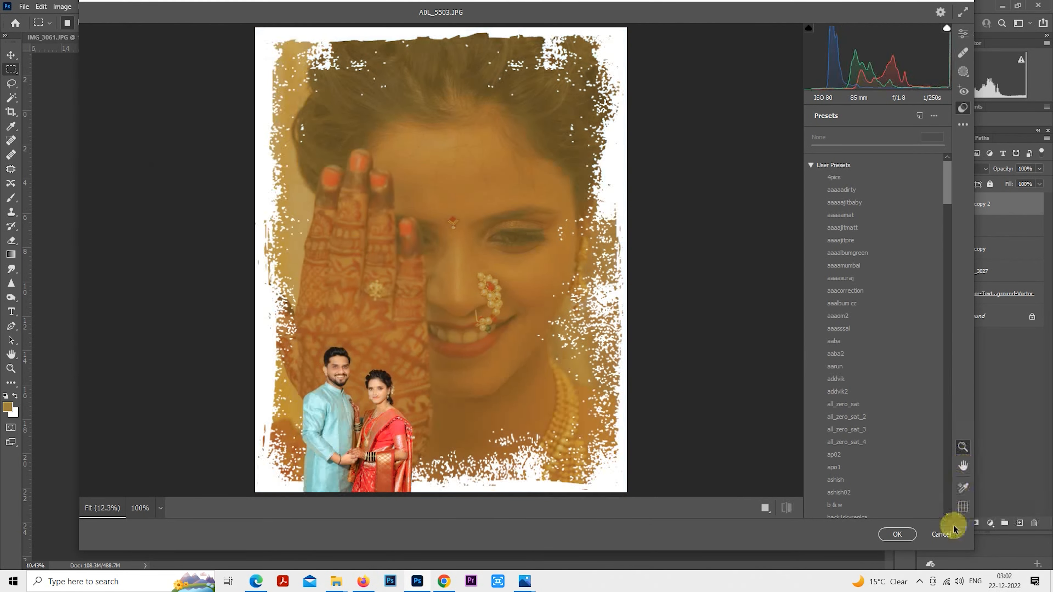
click(942, 535)
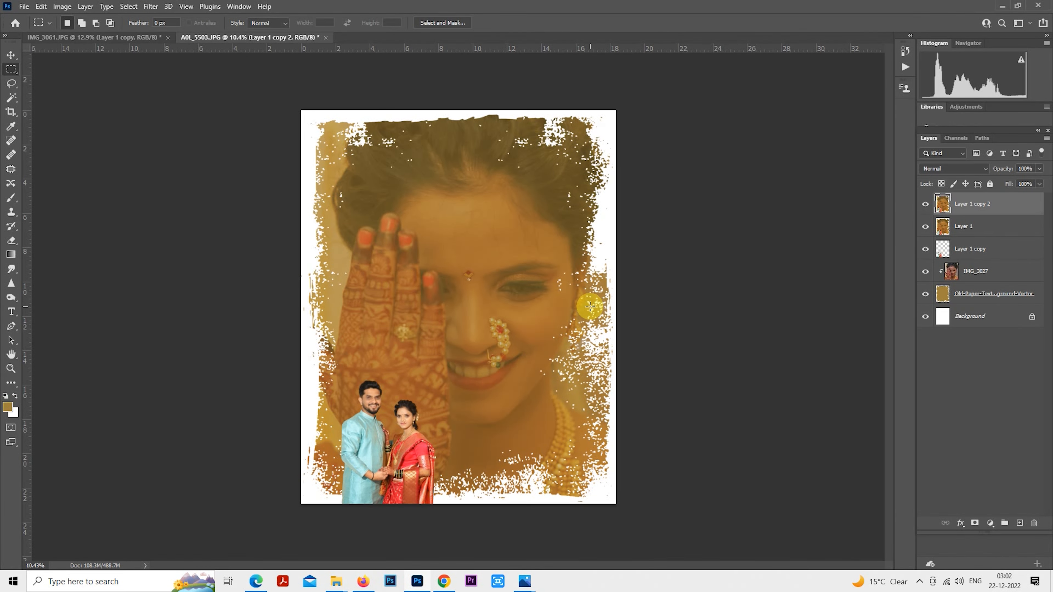
Step: Delete the stamped layer and its duplicate
key(Delete)
key(Delete)
Step: Try stretching the Old-Paper-Texture layer to 106.40% width and 109.54% height, and undo the transform
click(950, 249)
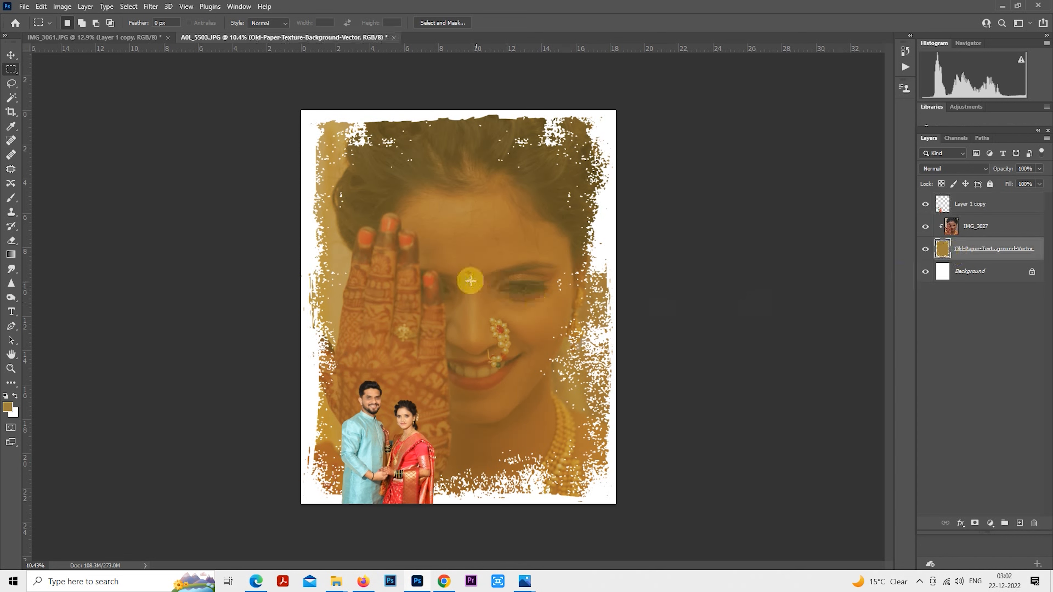
right_click(474, 206)
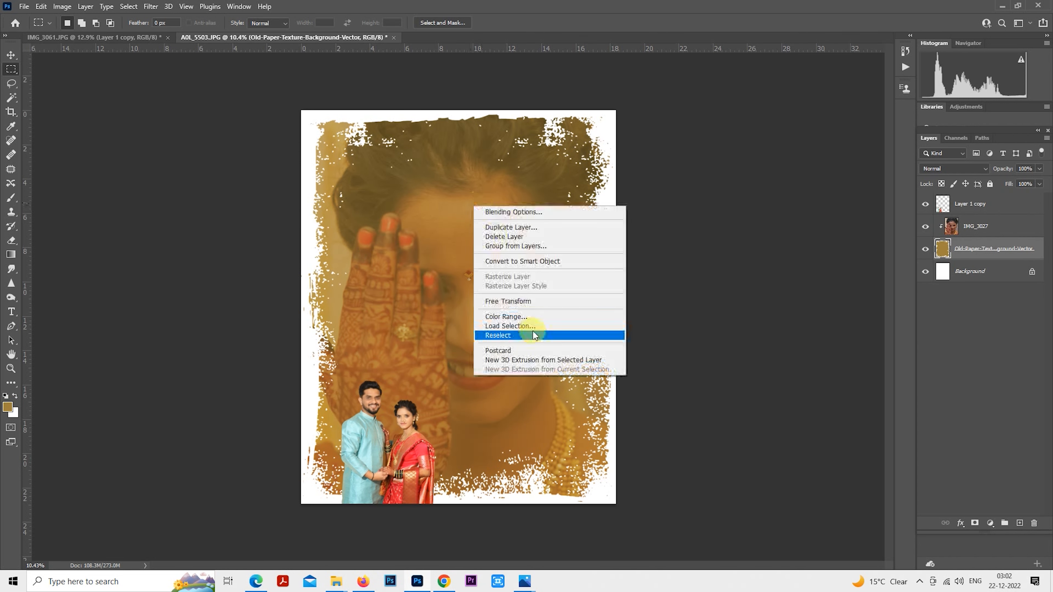
click(524, 302)
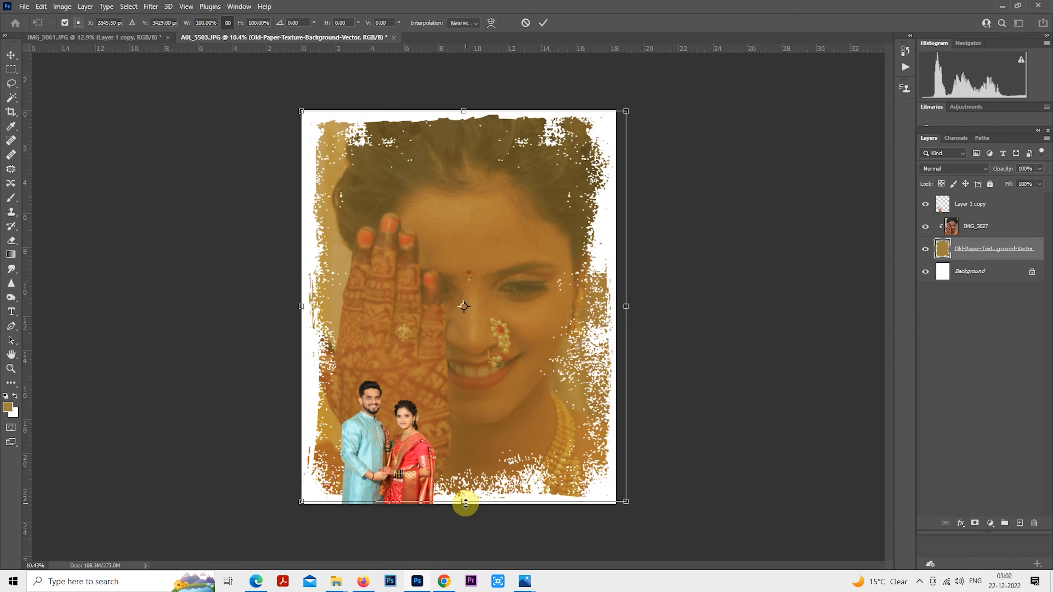
drag(465, 503, 465, 522)
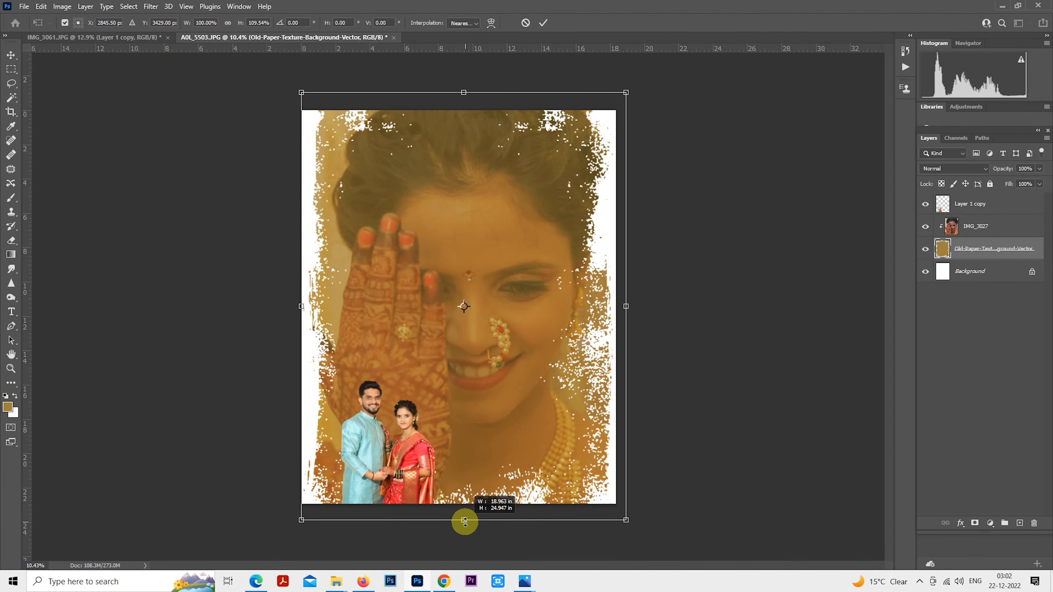
drag(626, 307, 638, 301)
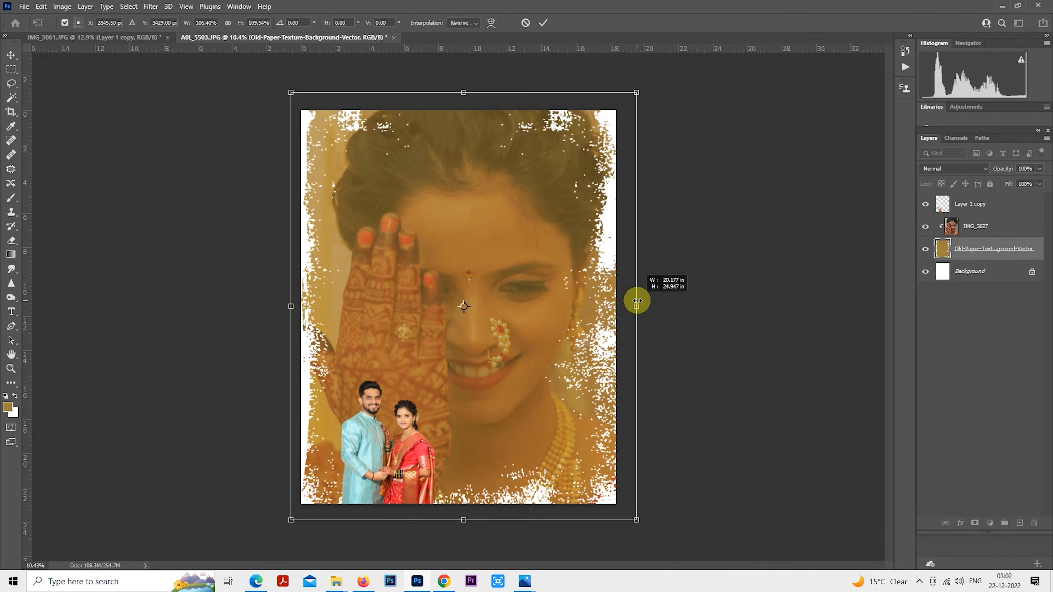
drag(638, 301, 638, 301)
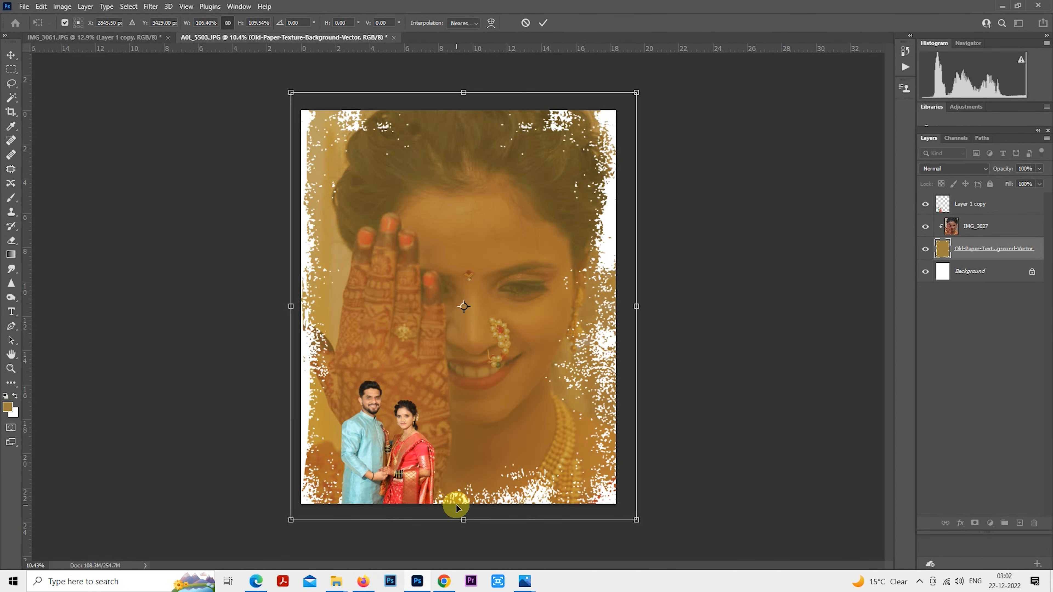
key(Return)
key(m)
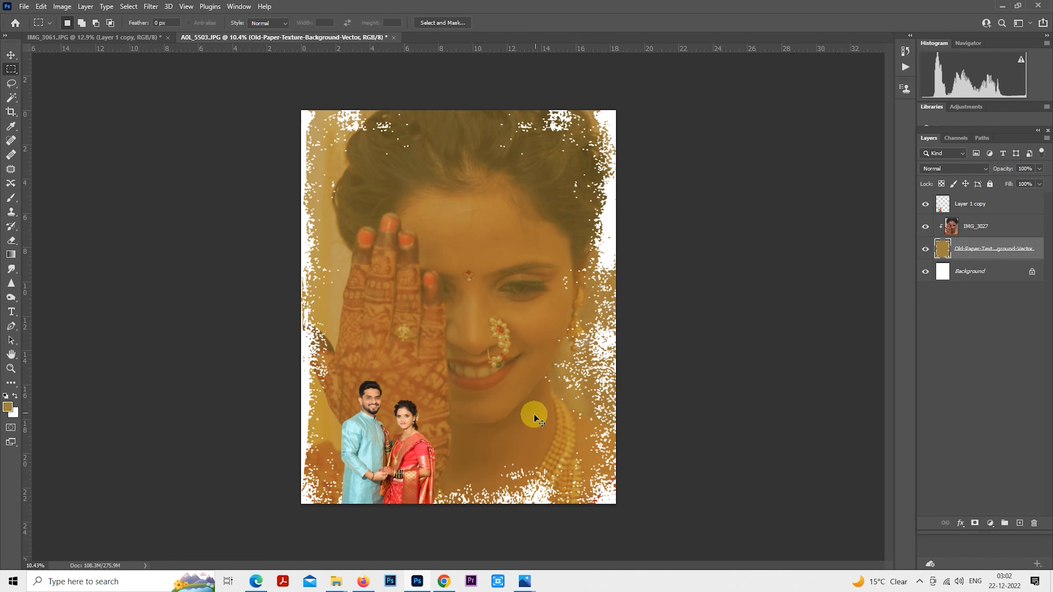
key(ctrl+z)
Step: Enlarge the Old-Paper-Texture layer slightly beyond the canvas with Free Transform, stretch its height a little, and recentre it
right_click(512, 314)
click(554, 412)
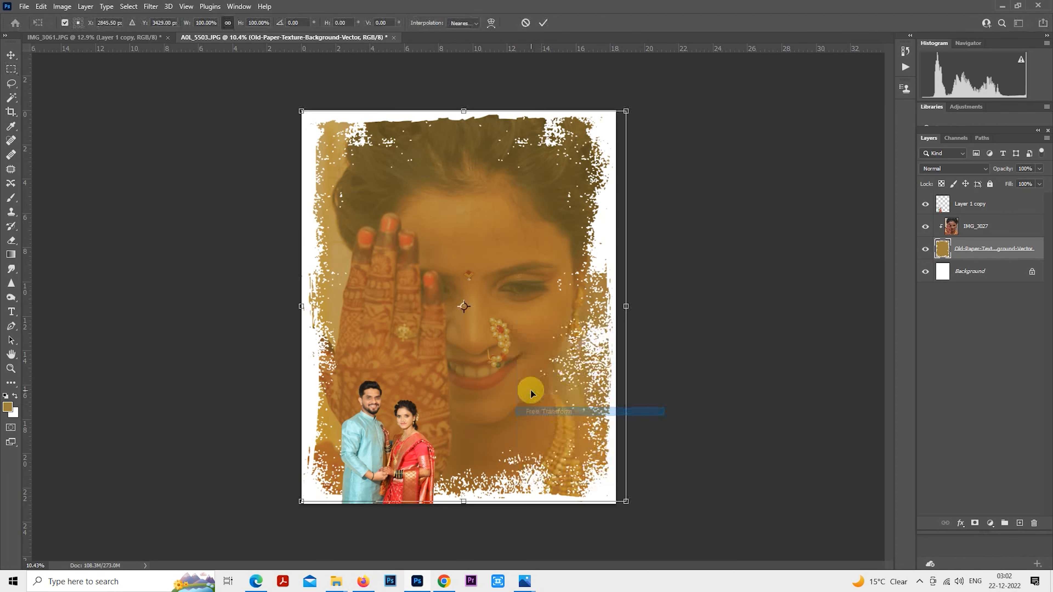
scroll(531, 393, down, 1)
drag(611, 482, 622, 501)
drag(600, 462, 597, 463)
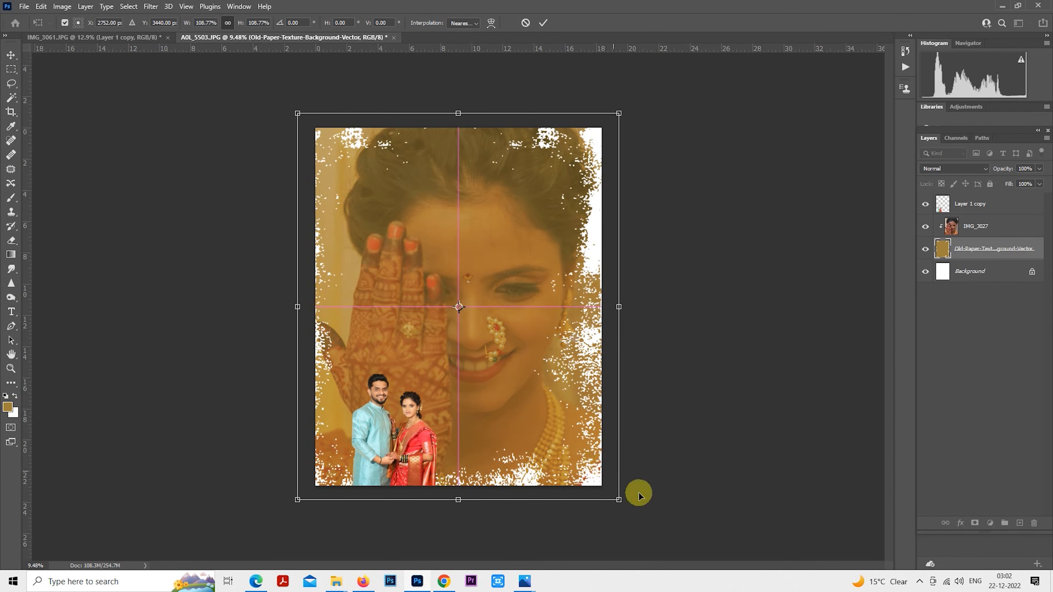
drag(620, 500, 624, 502)
drag(606, 453, 605, 451)
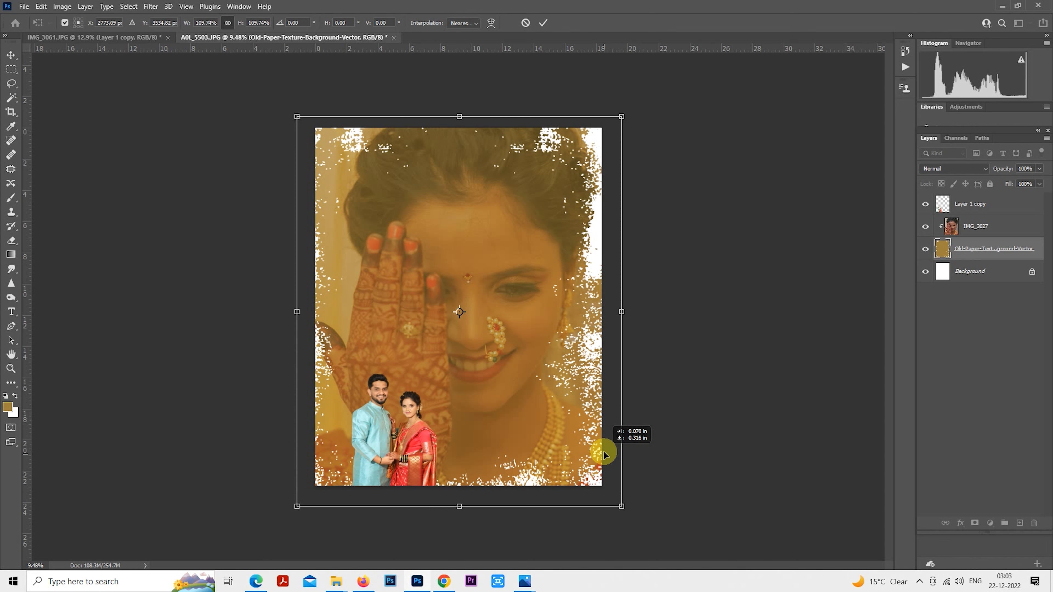
drag(622, 506, 614, 494)
drag(591, 451, 593, 447)
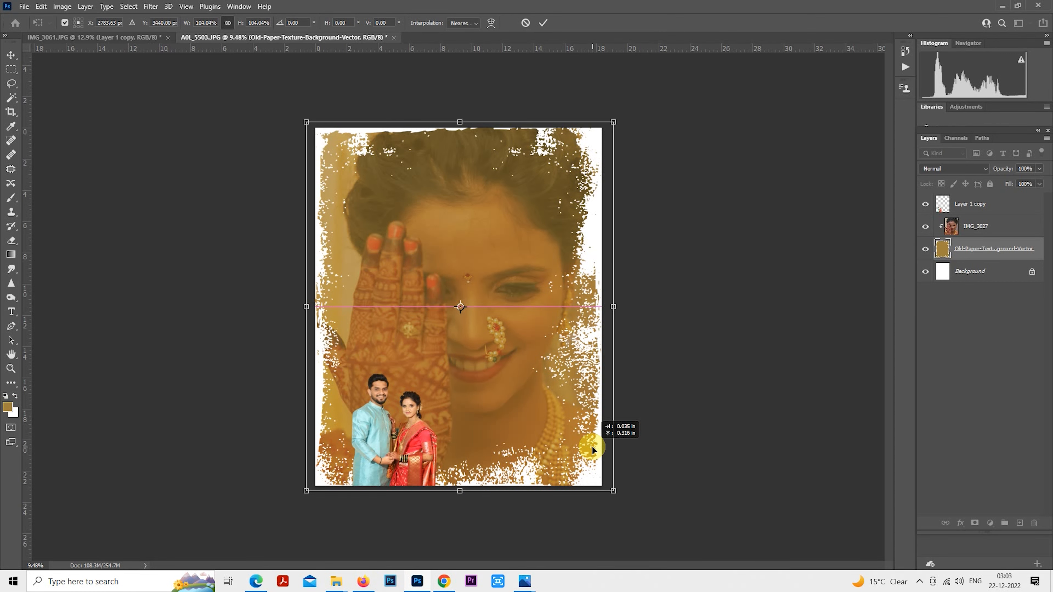
drag(461, 492, 463, 503)
drag(477, 450, 479, 451)
key(Return)
key(m)
Step: Paint over the white specks beside the bride's red saree at the page's lower edge with the Brush at size 300
scroll(419, 492, up, 10)
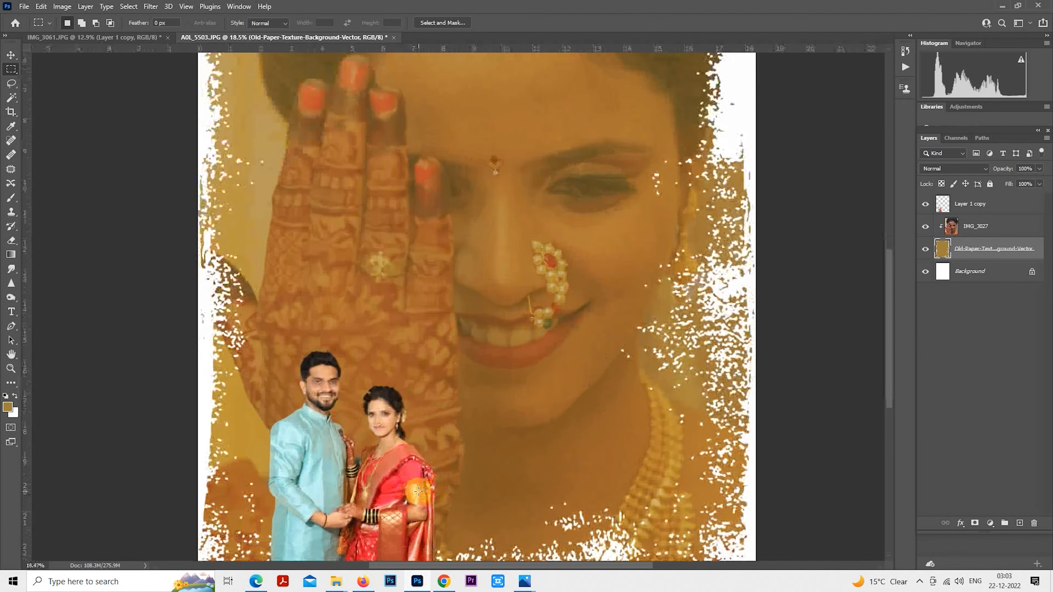
drag(418, 492, 499, 311)
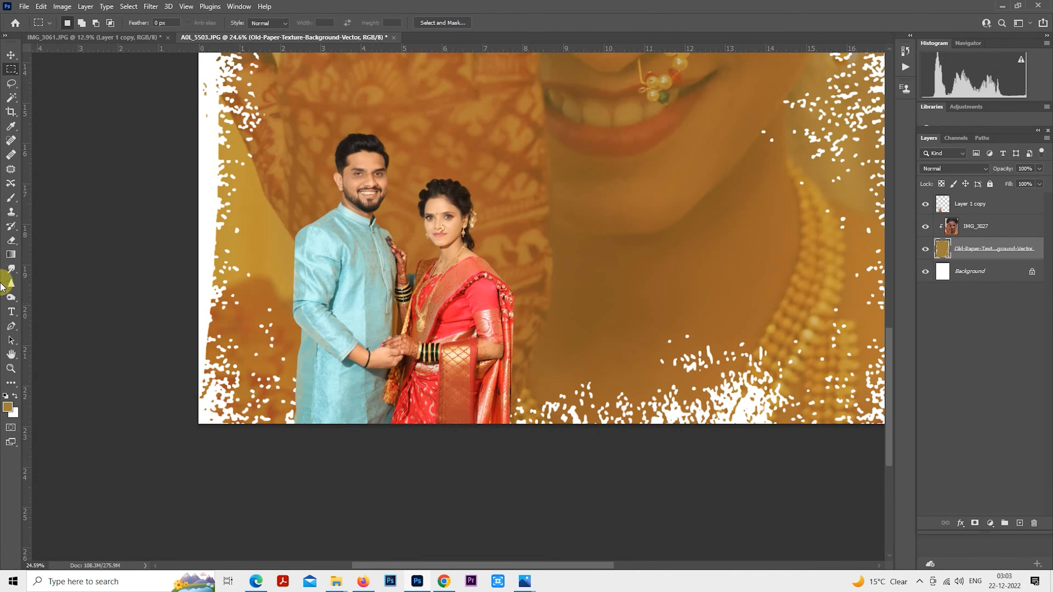
click(11, 198)
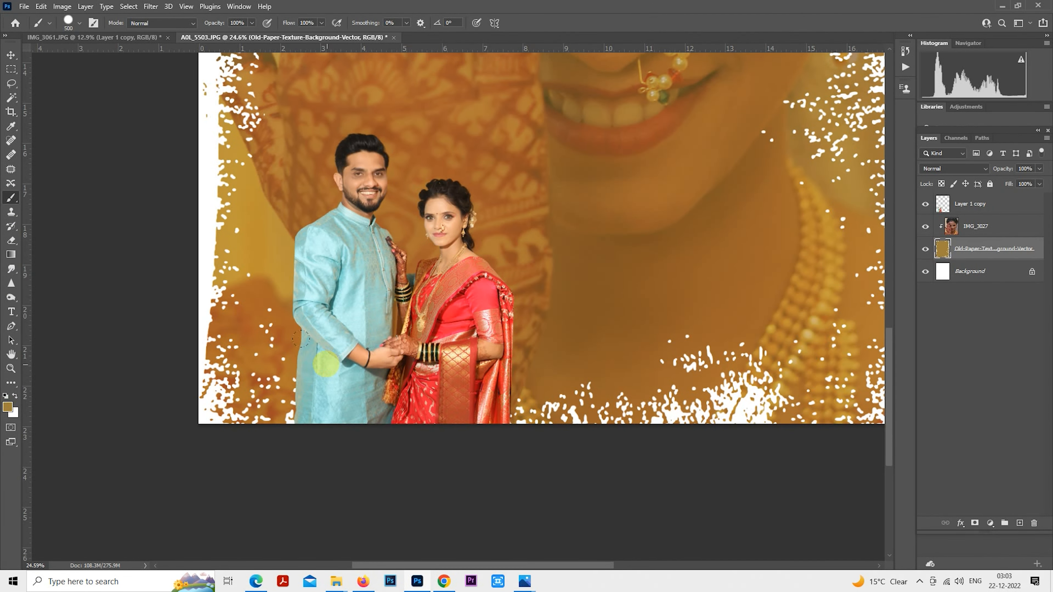
key(bracketleft)
key(bracketleft)
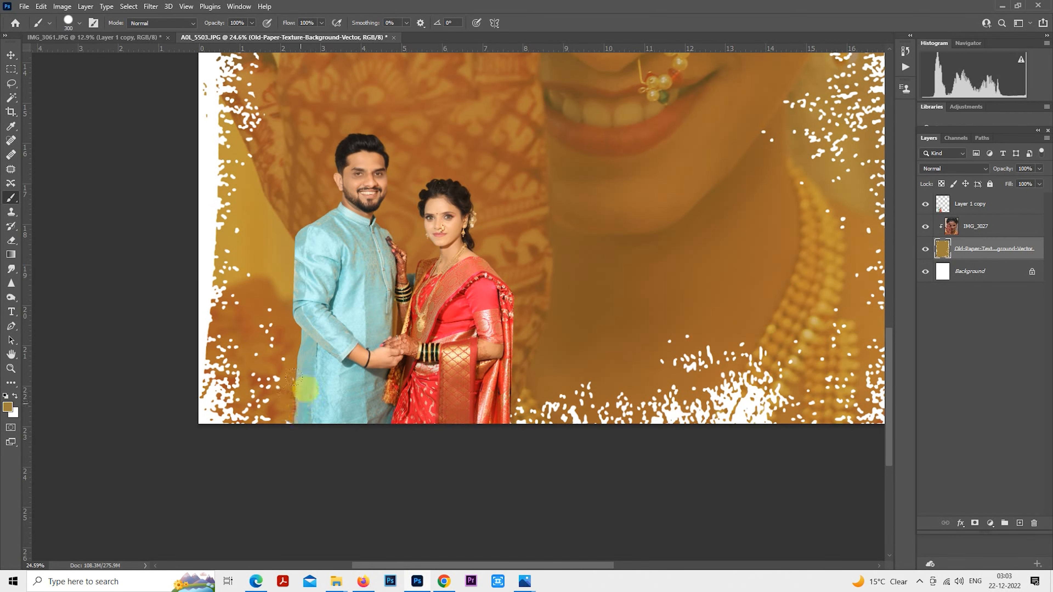
drag(498, 423, 510, 394)
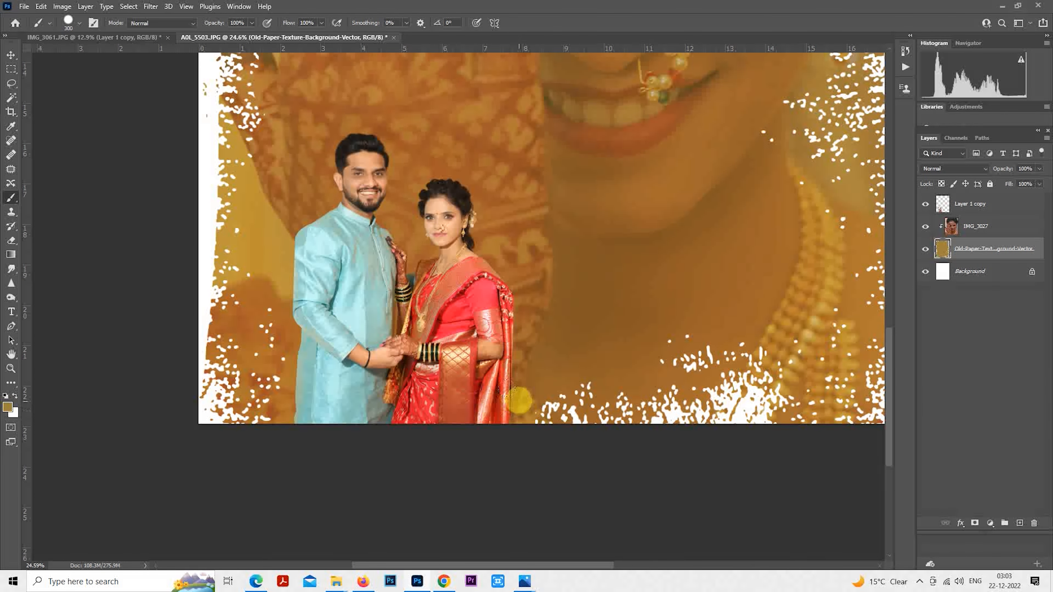
scroll(518, 401, down, 5)
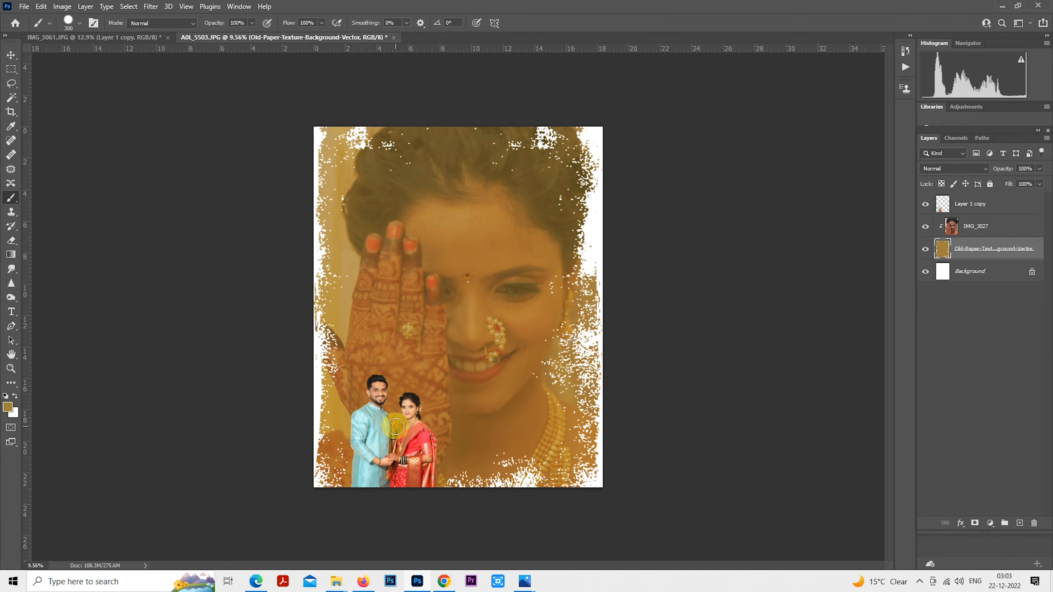
scroll(346, 531, up, 5)
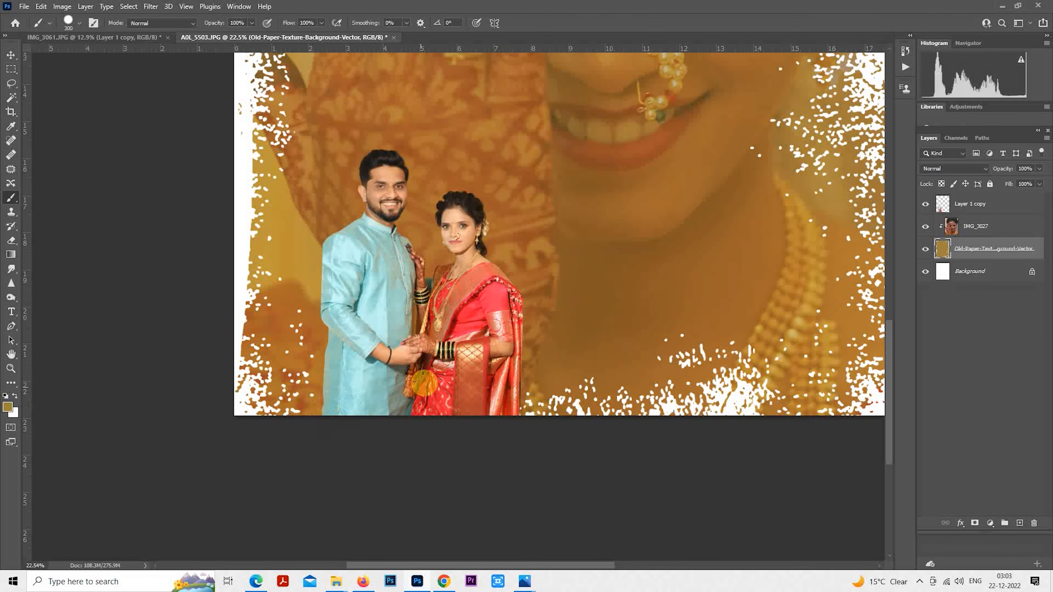
scroll(425, 382, down, 1)
scroll(464, 376, down, 4)
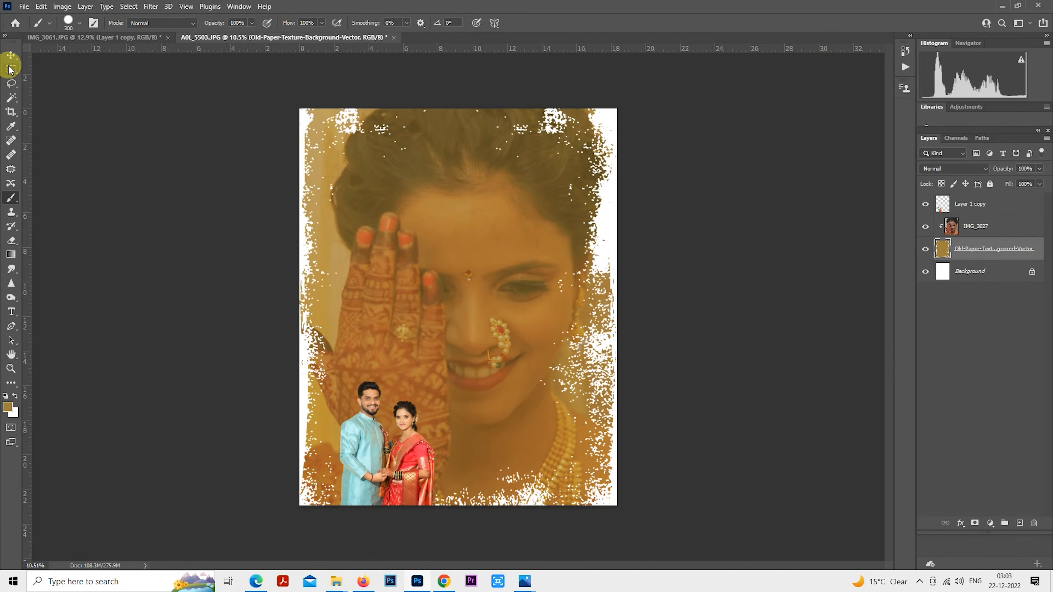
Step: Nudge the Old-Paper-Texture layer slightly to the right with Free Transform
click(11, 69)
click(955, 204)
scroll(578, 291, up, 1)
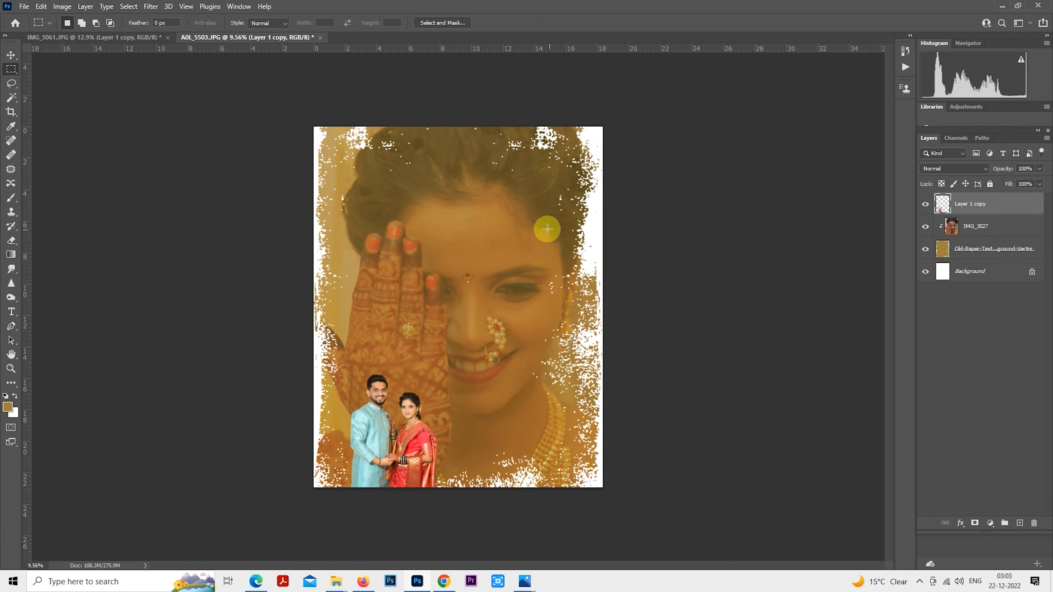
click(942, 247)
drag(552, 272, 553, 272)
right_click(473, 254)
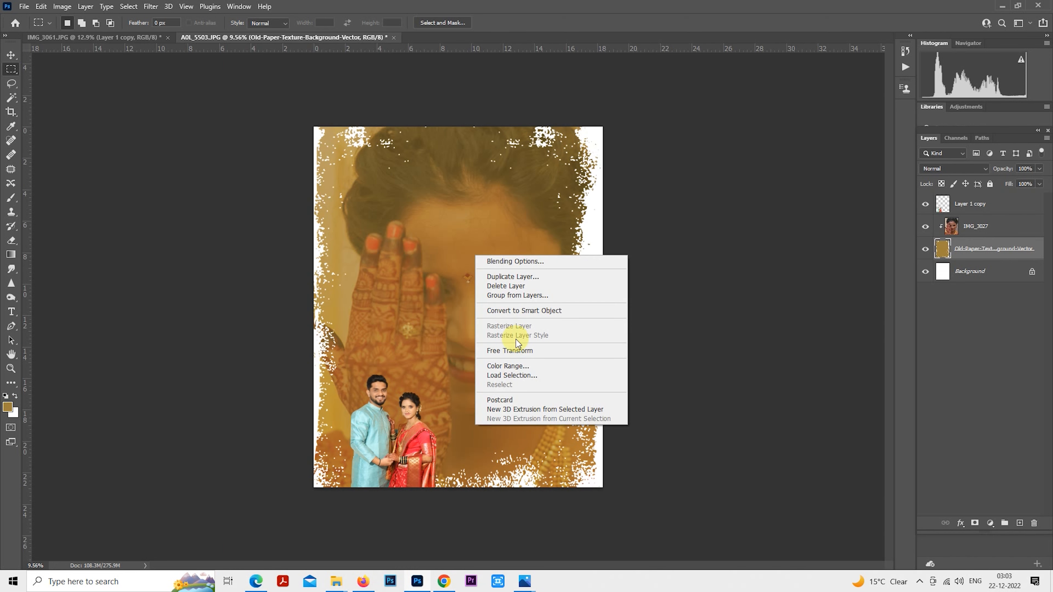
click(509, 349)
drag(484, 338, 488, 337)
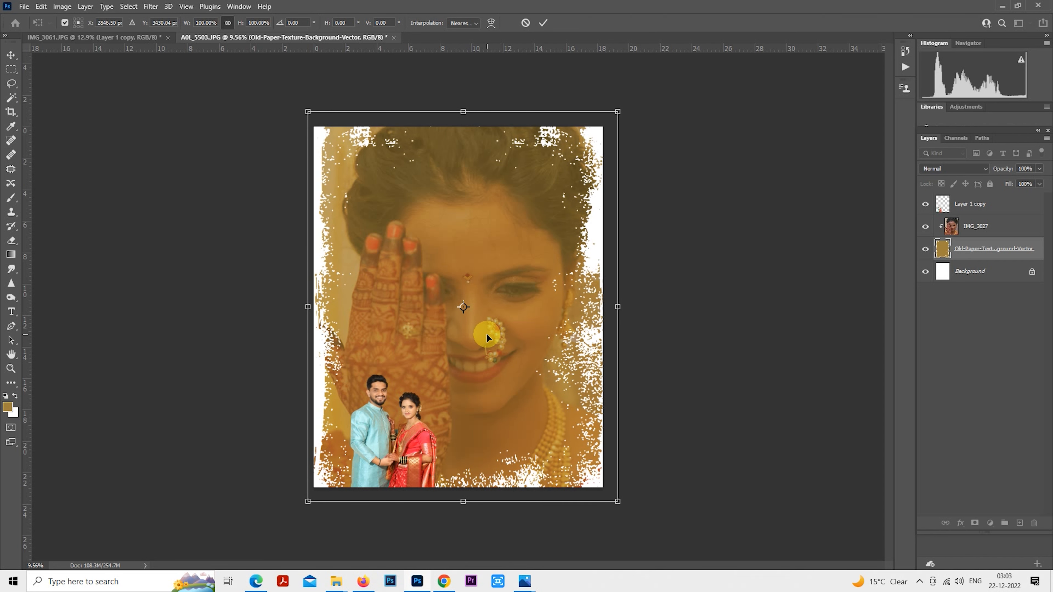
key(Return)
key(m)
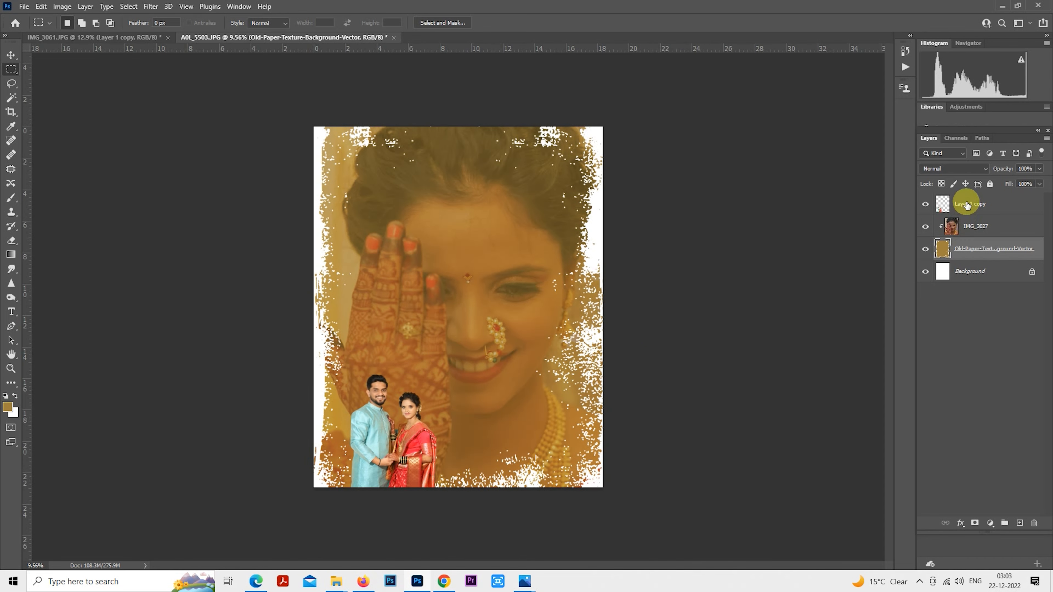
Step: Shrink the Old-Paper-Texture layer's height to 92.16% around its centre
click(967, 205)
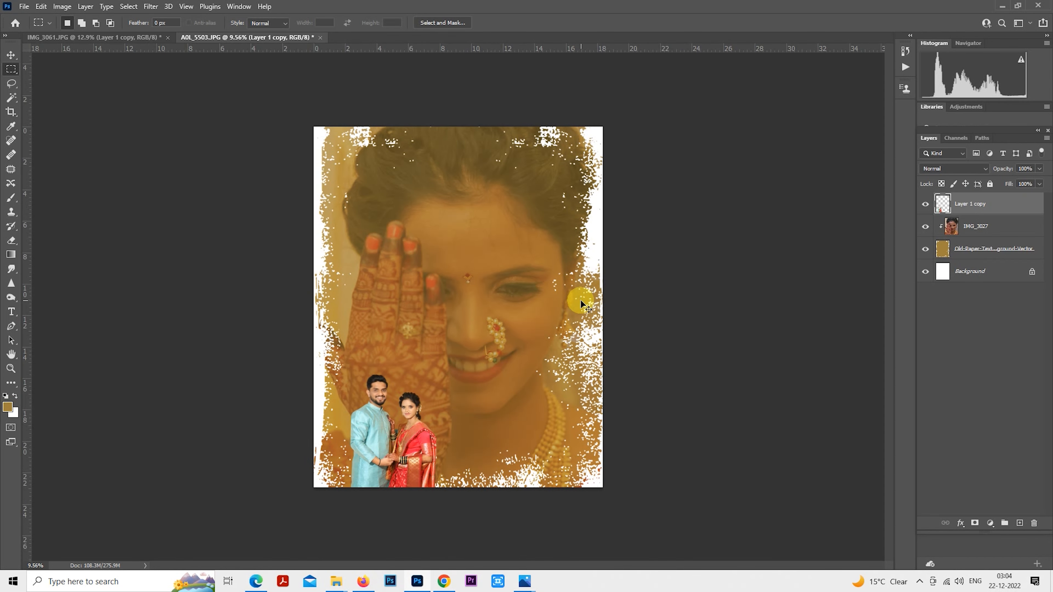
click(970, 256)
right_click(495, 261)
click(526, 358)
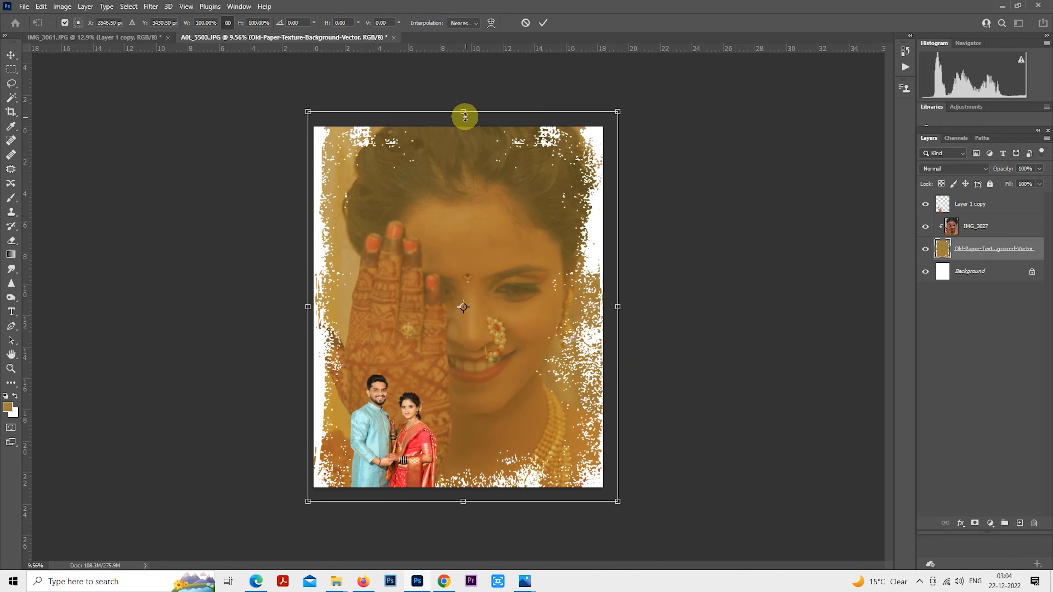
mouse_move(465, 116)
mouse_down()
mouse_move(463, 105)
mouse_move(463, 123)
mouse_up()
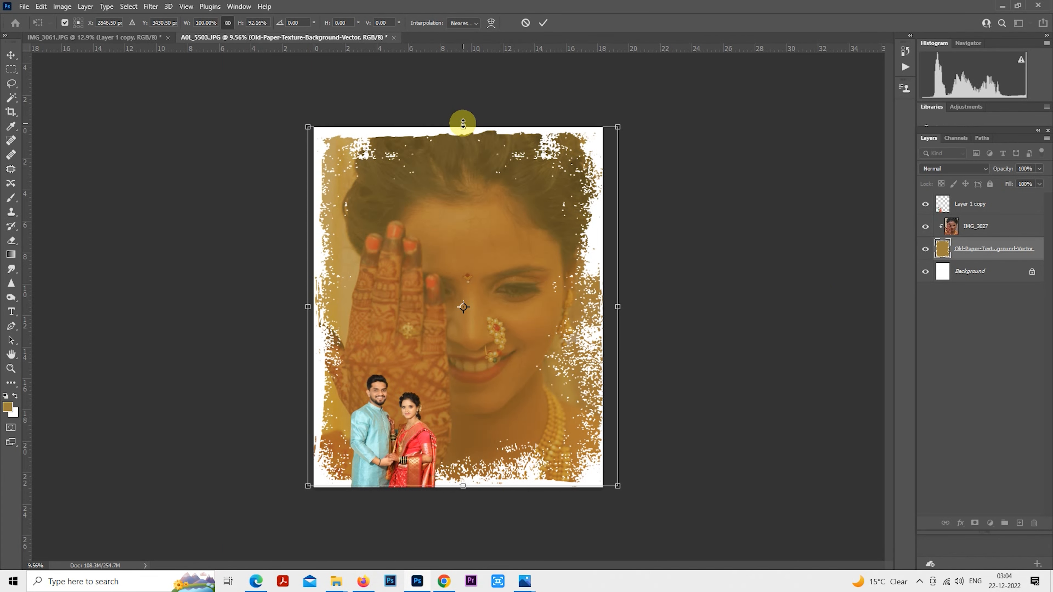
key(Return)
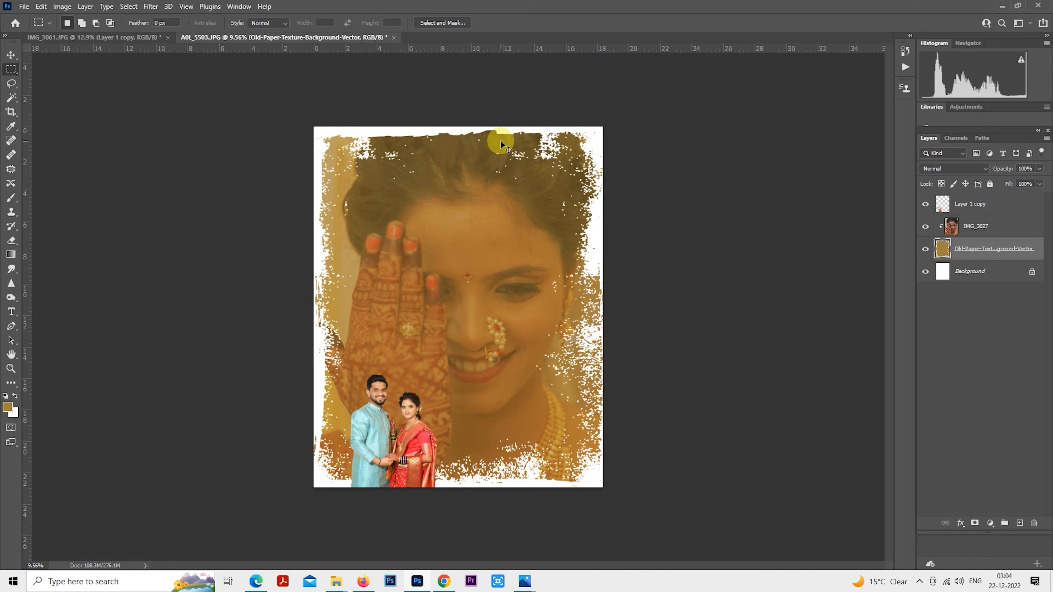
Step: Undo the recent scaling, moving and painting on the Old-Paper-Texture layer
key(ctrl+z)
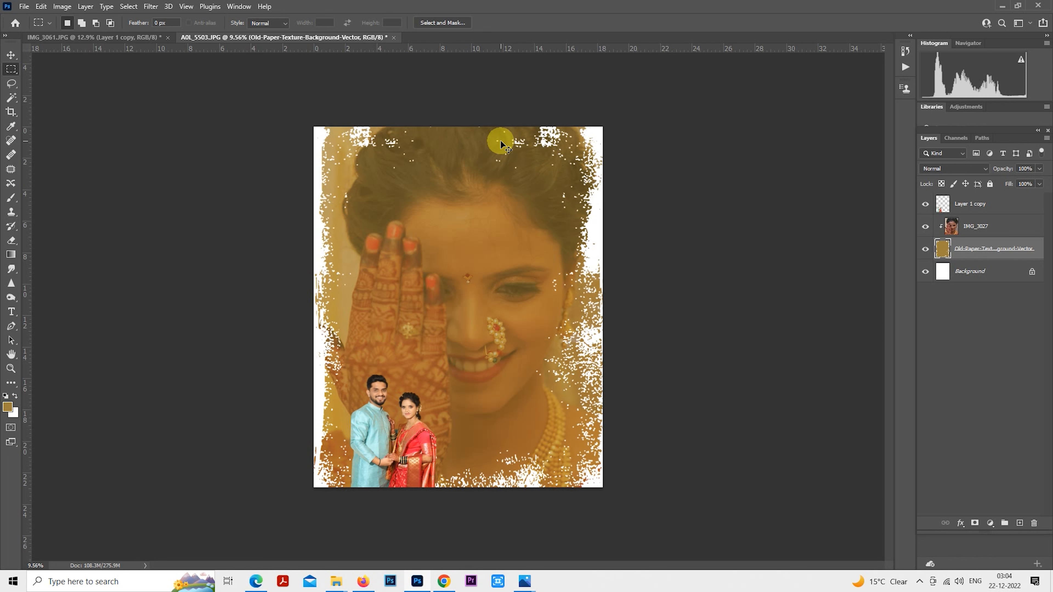
key(ctrl+z)
key(ctrl+shift+z)
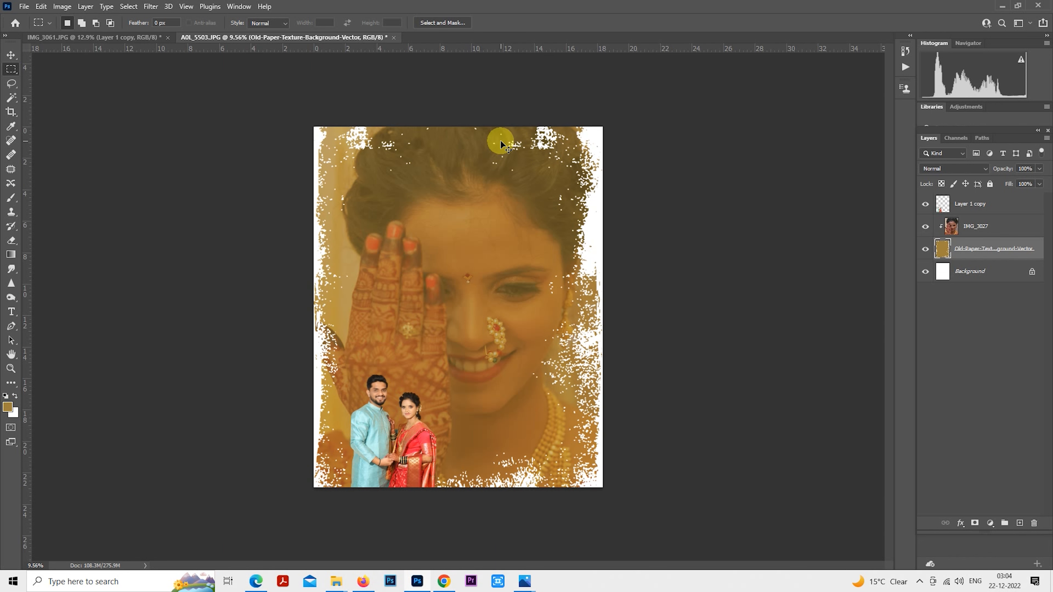
key(ctrl+shift+z)
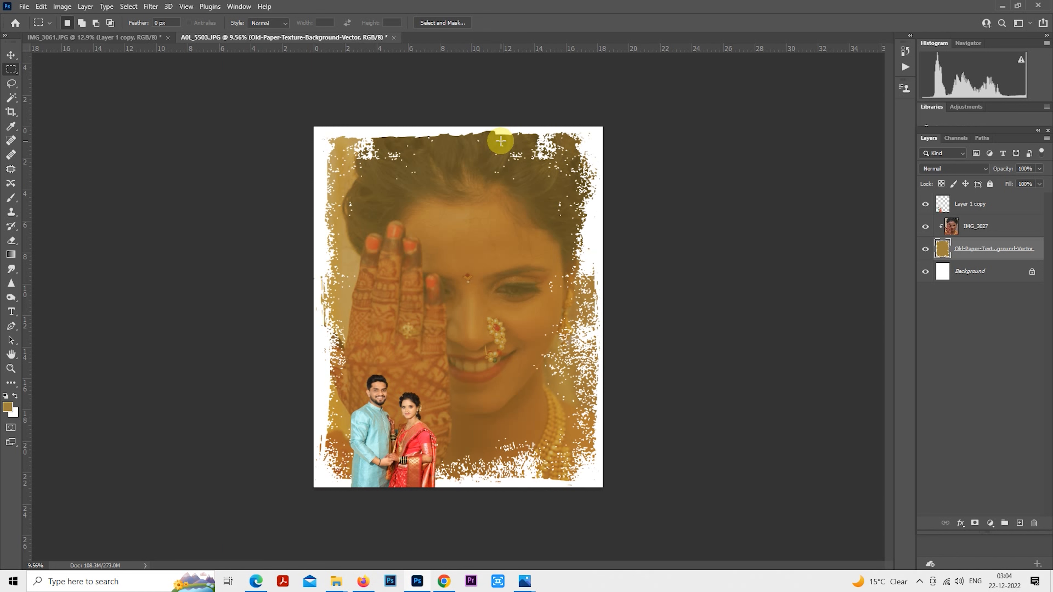
Step: Widen the Old-Paper-Texture layer to 101.49%, nudge it slightly right, and select the Layer 1 copy layer
right_click(452, 271)
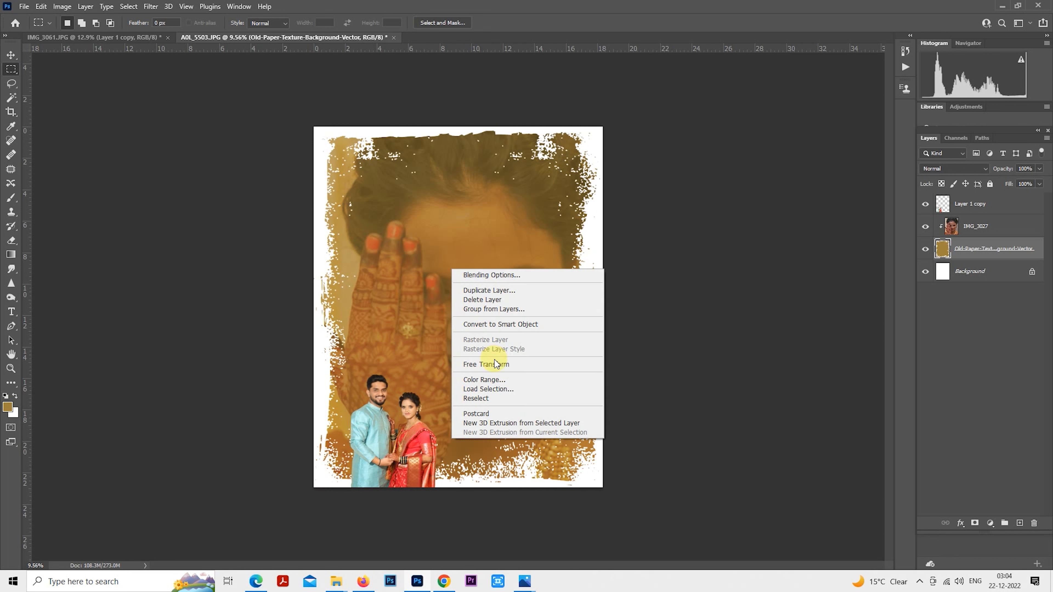
click(497, 365)
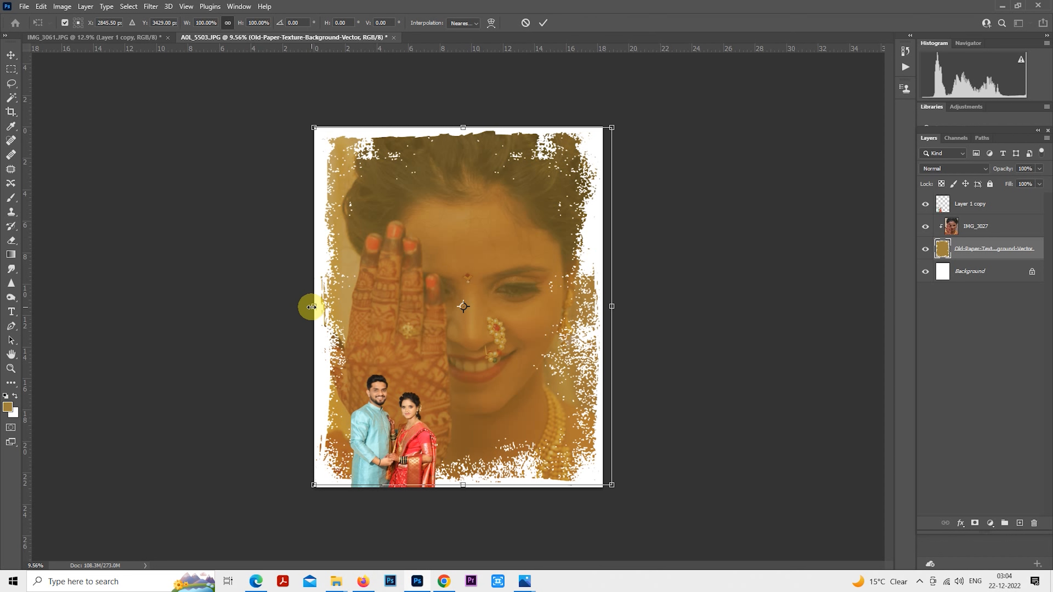
drag(312, 307, 309, 307)
drag(308, 307, 309, 306)
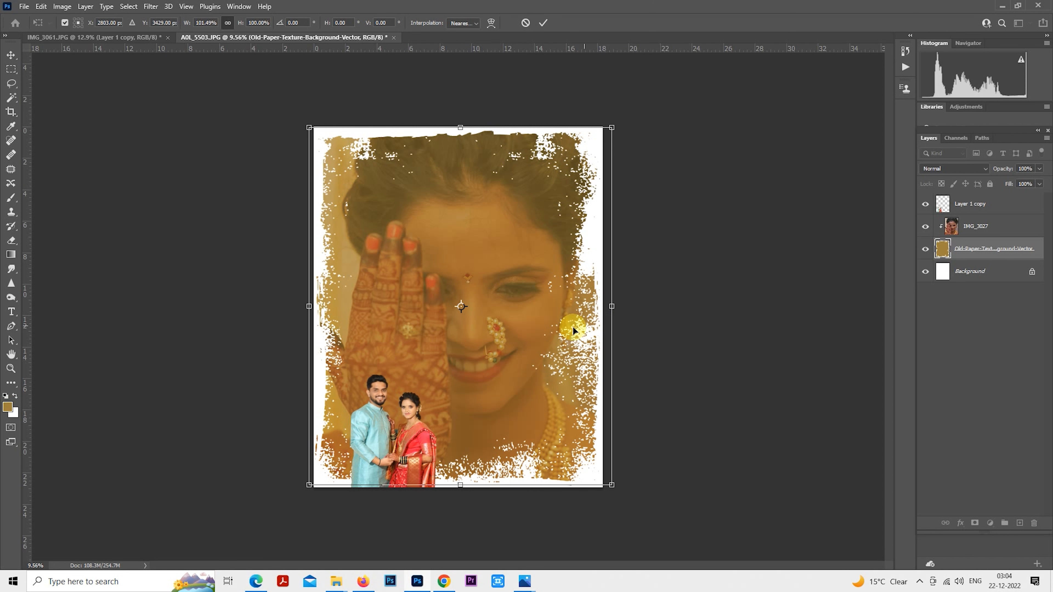
drag(501, 343, 502, 344)
key(Return)
key(m)
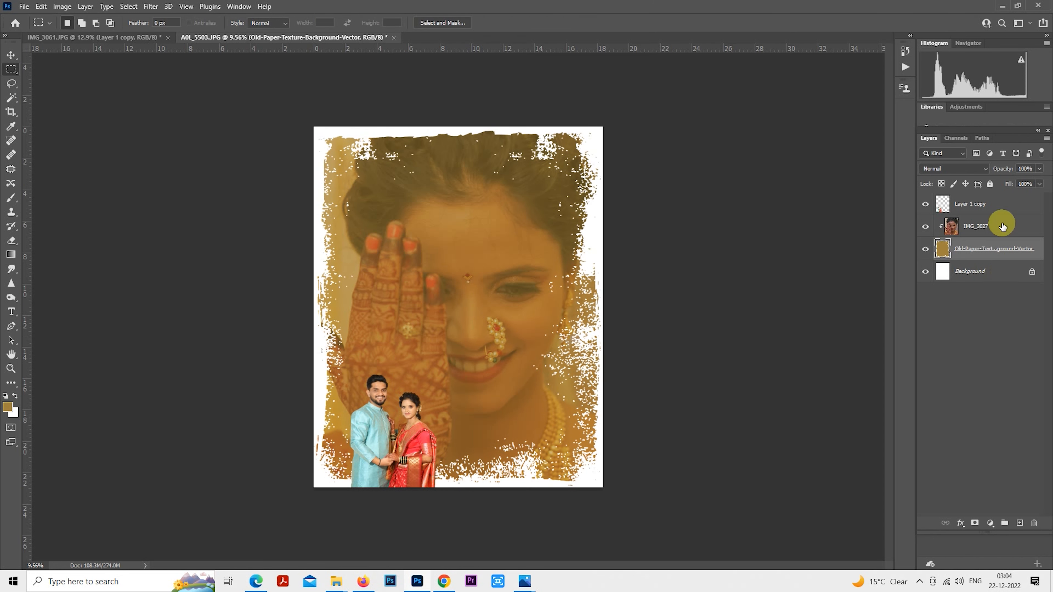
click(970, 204)
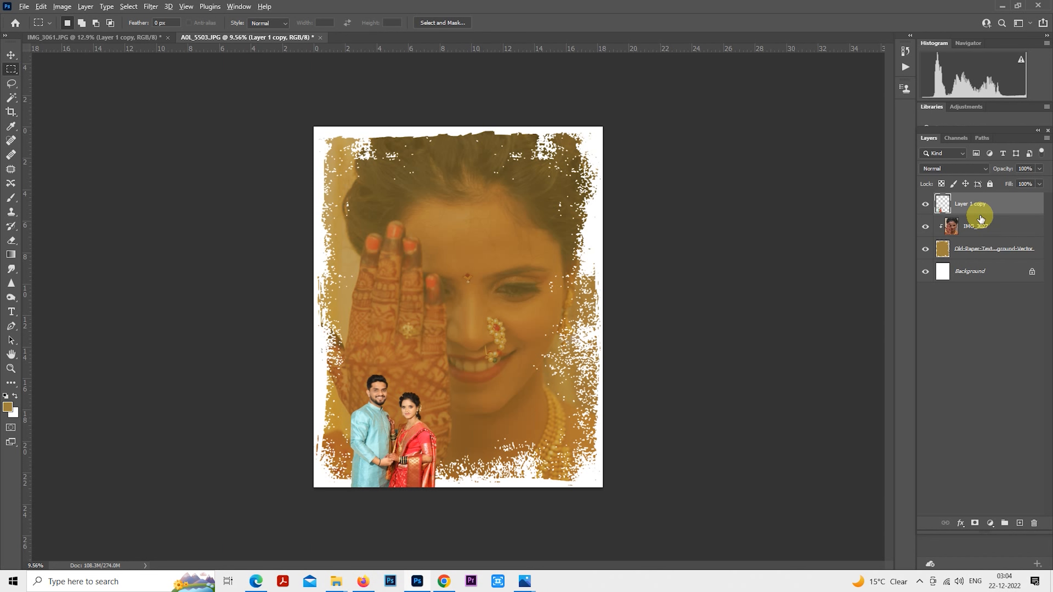
Step: Stamp all visible layers into a new merged layer at the top and duplicate it
key(ctrl+alt+shift+e)
key(ctrl+j)
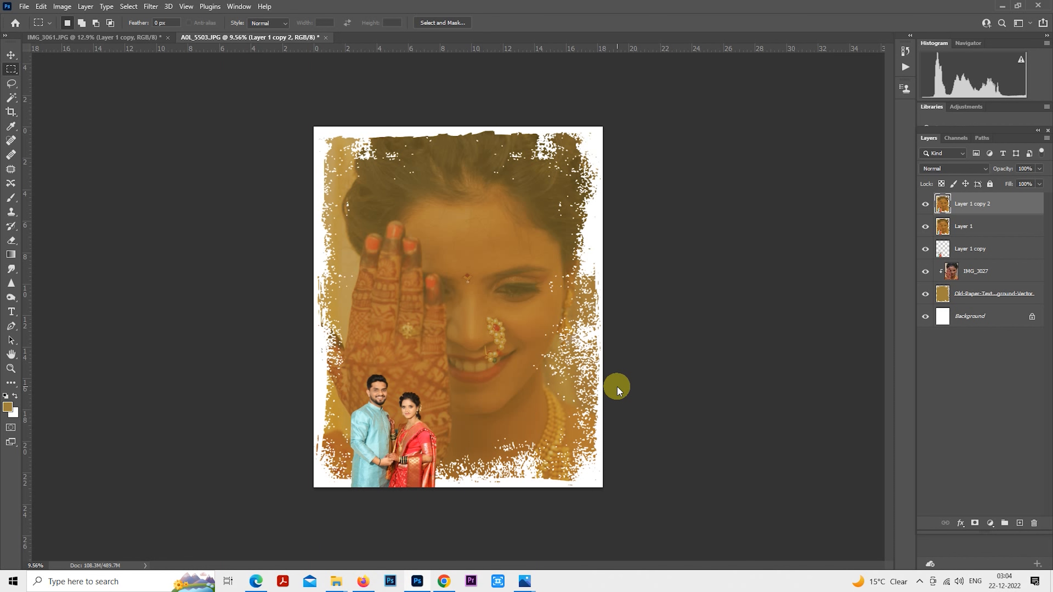
Step: Open the duplicated merged layer in the Camera Raw Filter and apply the zzdadya2 user preset
key(ctrl+shift+a)
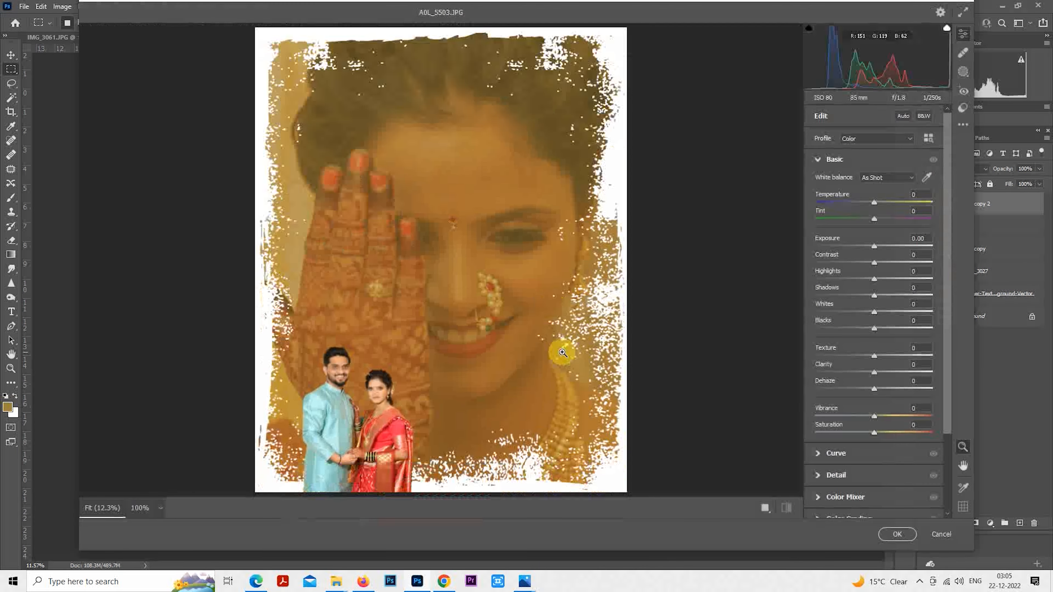
click(964, 110)
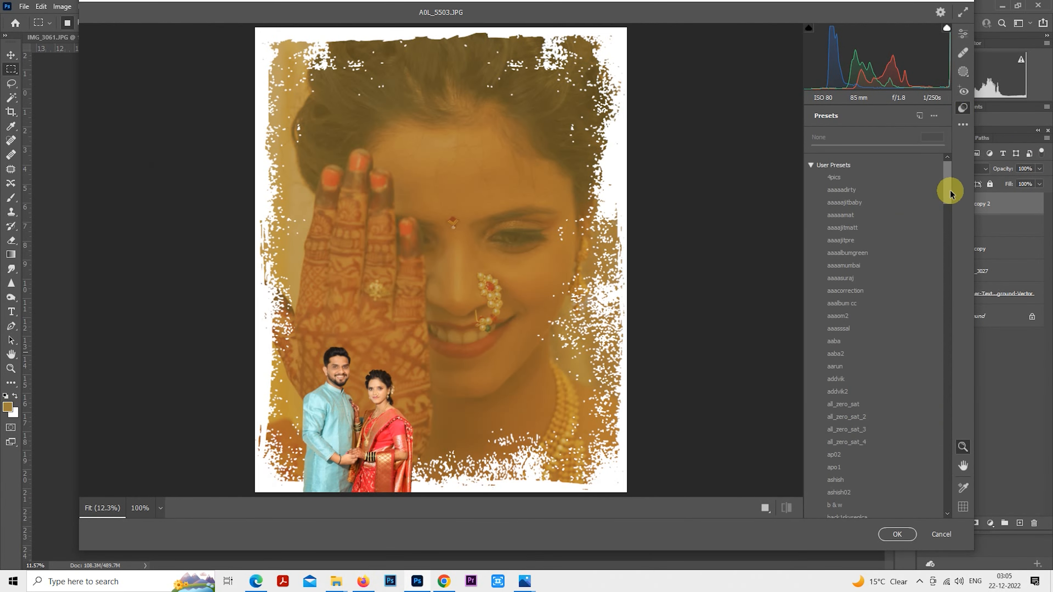
drag(947, 188, 940, 447)
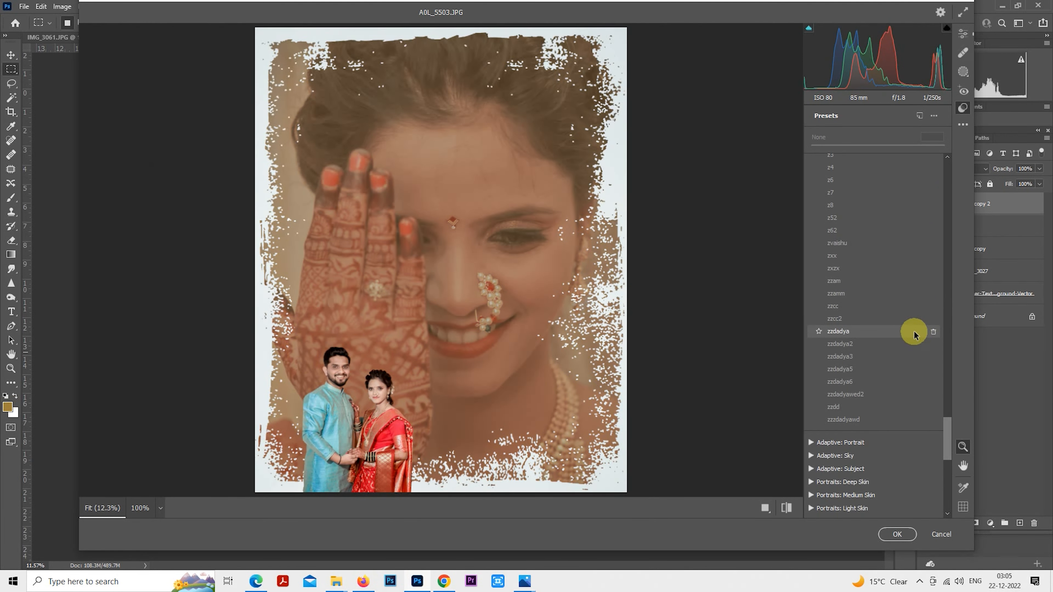
click(912, 344)
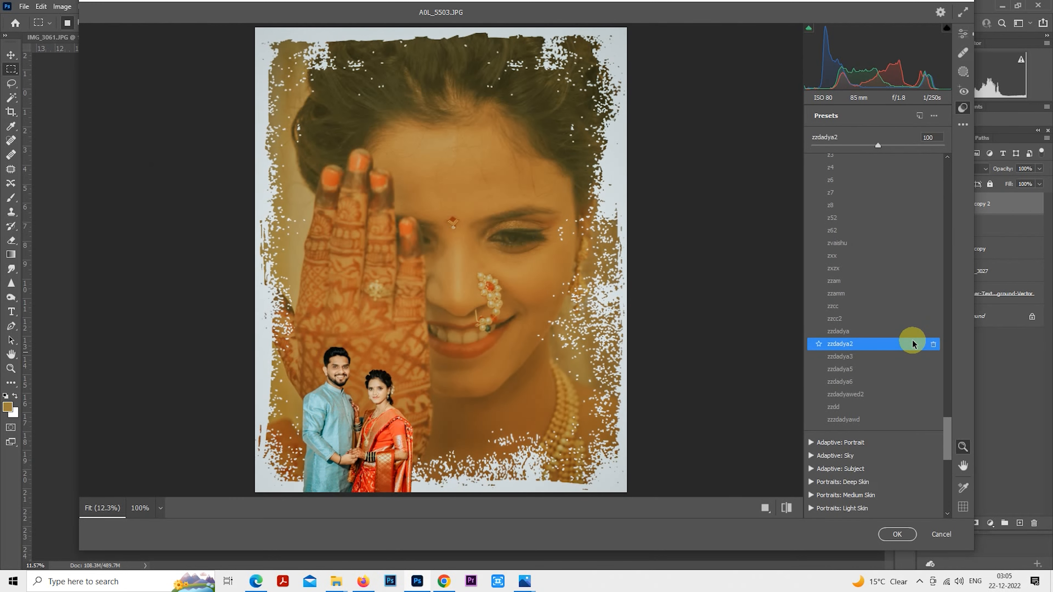
Step: Set the Camera Raw basic adjustments to Highlights -100, Whites -80, Contrast -27, Exposure +0.20, Clarity +21 and Blacks -8
click(964, 37)
drag(823, 278, 802, 282)
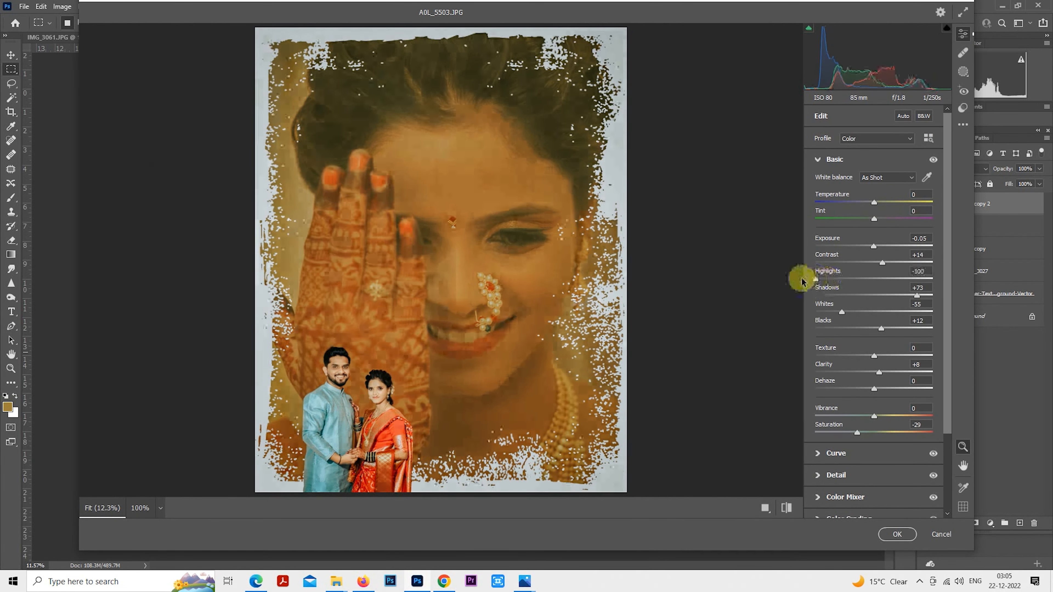
mouse_move(858, 311)
mouse_down()
mouse_move(826, 313)
mouse_move(868, 330)
mouse_up()
mouse_move(883, 262)
mouse_down()
mouse_move(856, 266)
mouse_move(876, 246)
mouse_up()
drag(880, 372, 887, 371)
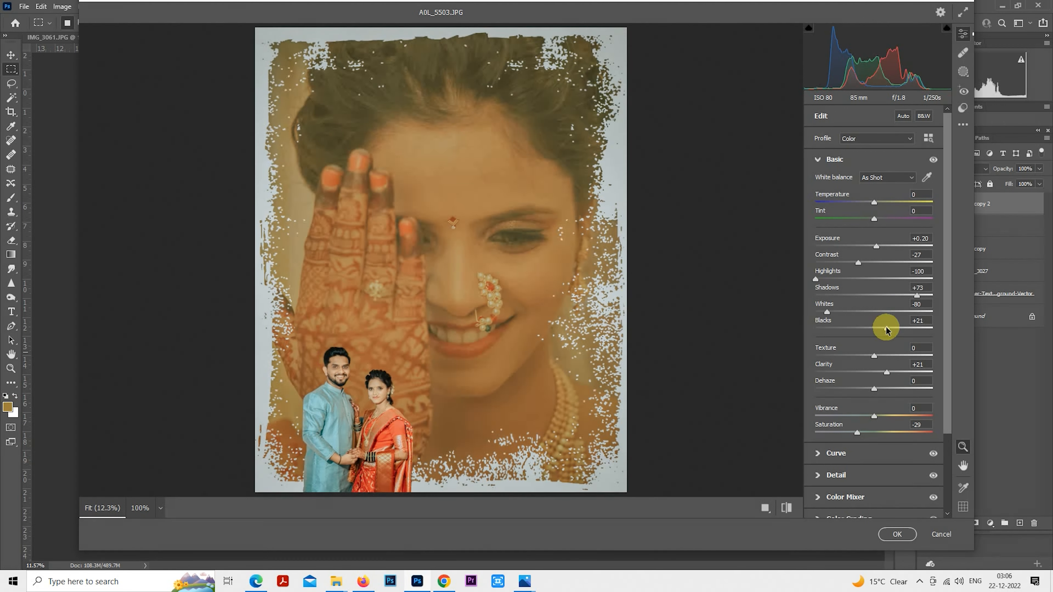
drag(868, 328, 869, 328)
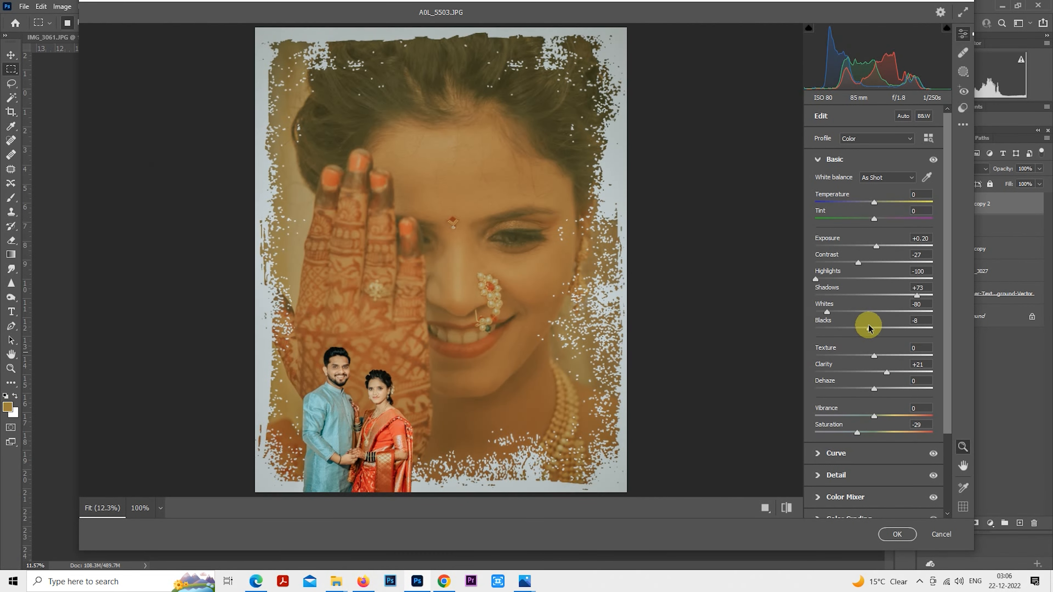
Step: Set the roundness of the Camera Raw vignetting effect to +50
click(818, 160)
click(818, 313)
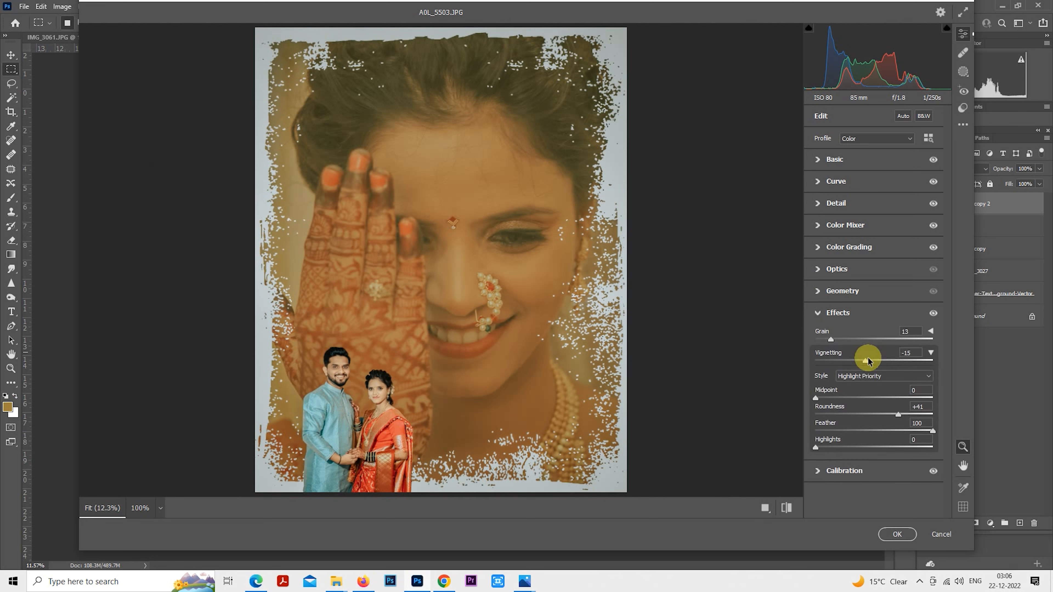
drag(892, 405, 907, 417)
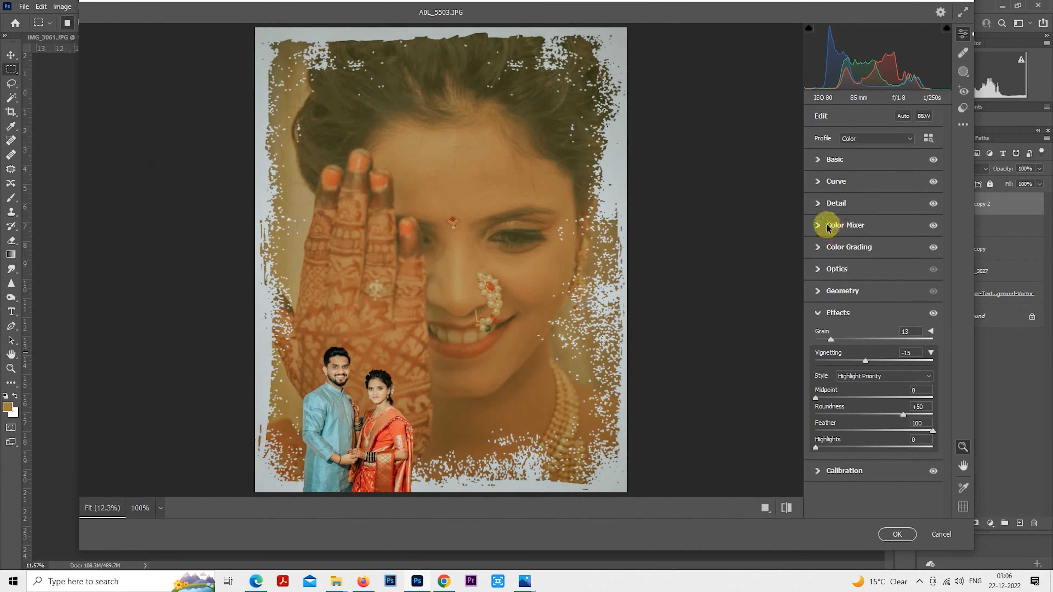
Step: Set the oranges luminance to +5 in the color mixer and apply the Camera Raw edits
click(818, 225)
click(890, 259)
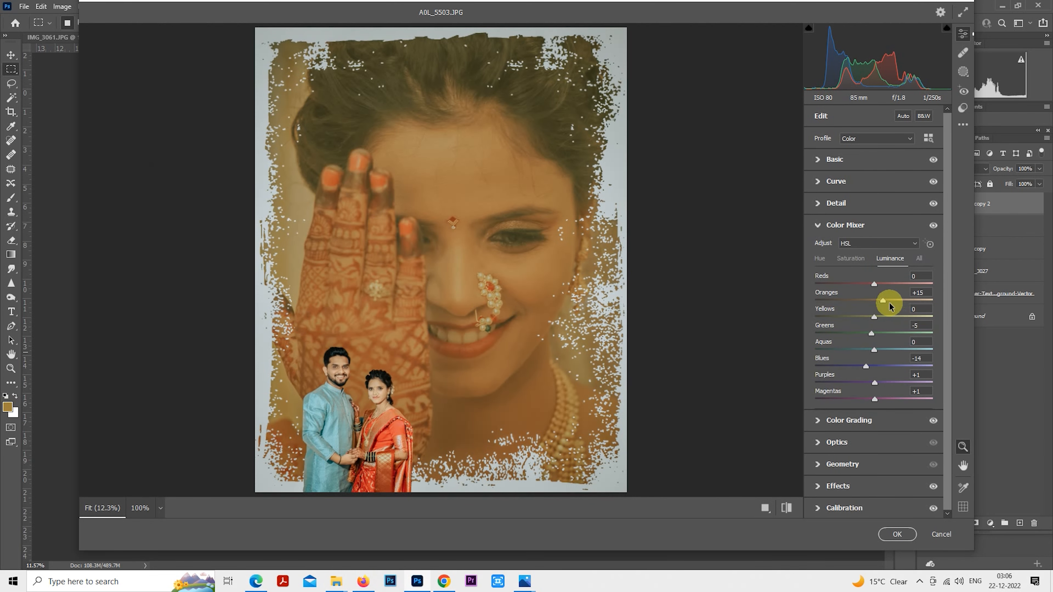
drag(874, 299, 877, 298)
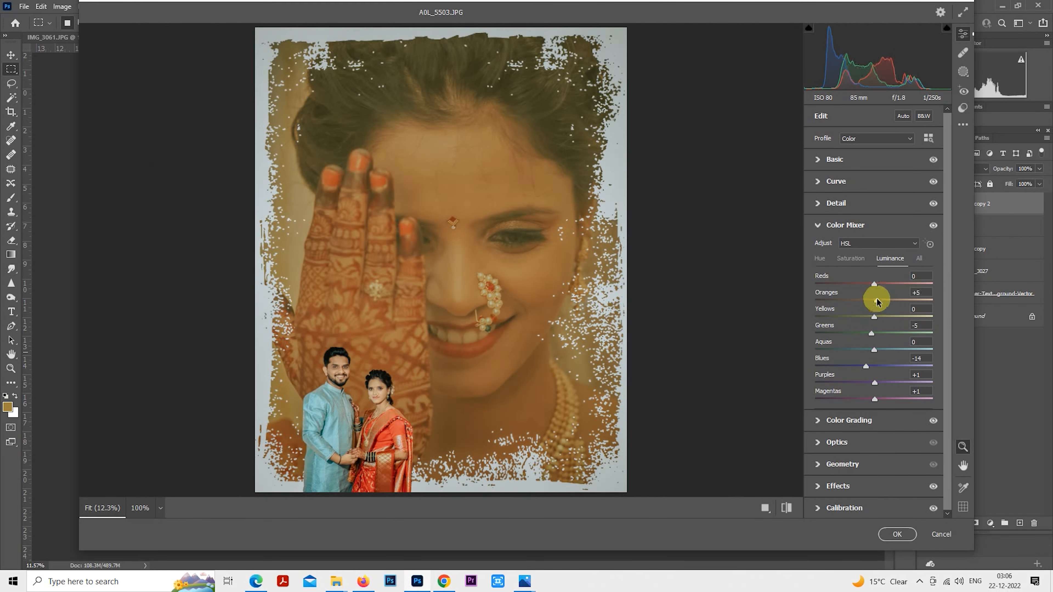
click(855, 260)
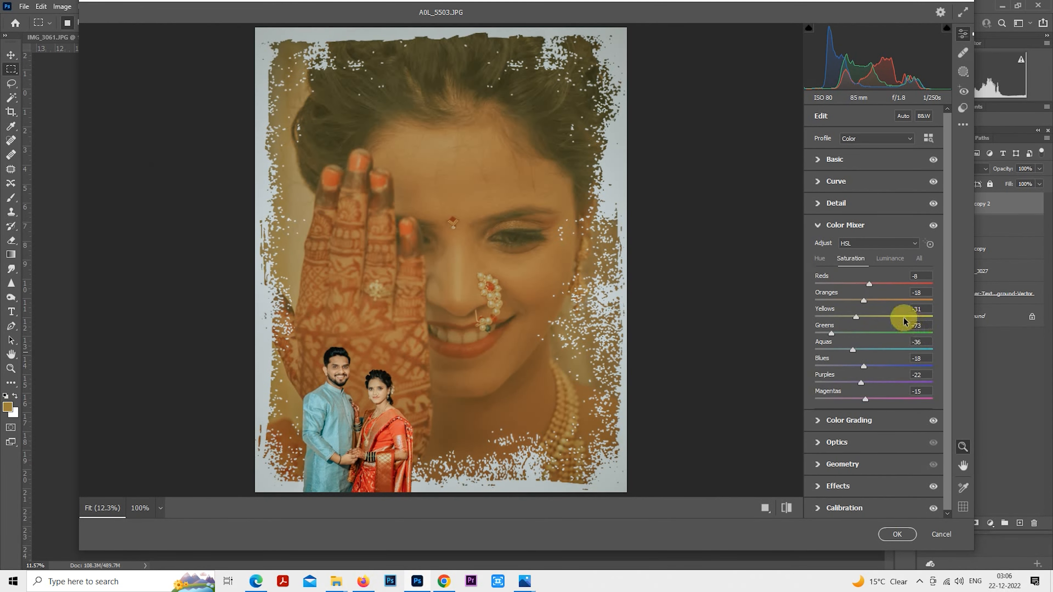
click(892, 534)
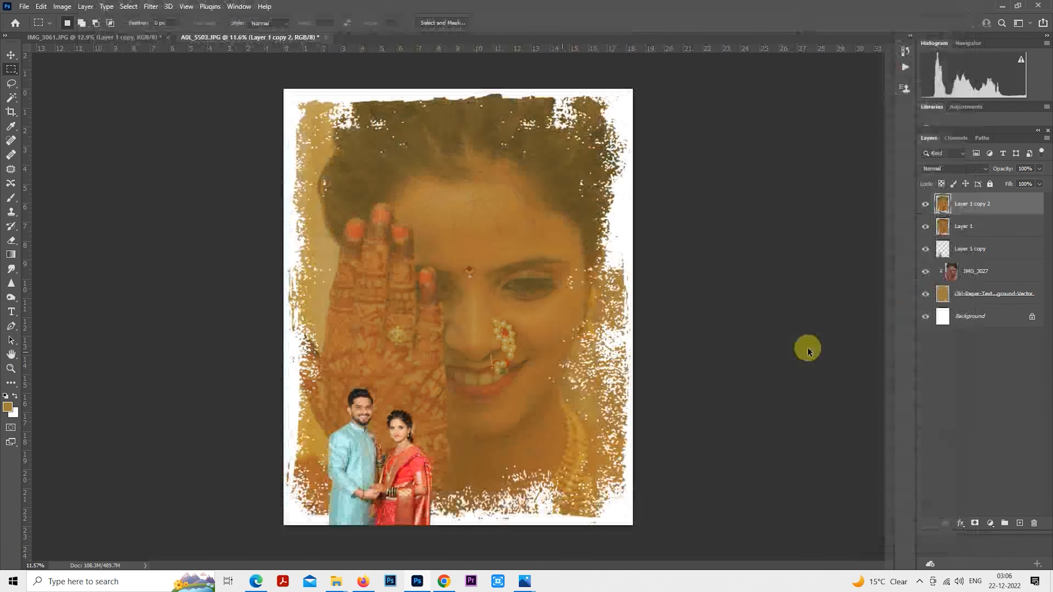
Step: Add a Color Lookup adjustment layer above Layer 1 copy 2 using the 2Strip.look 3D LUT
scroll(807, 349, down, 2)
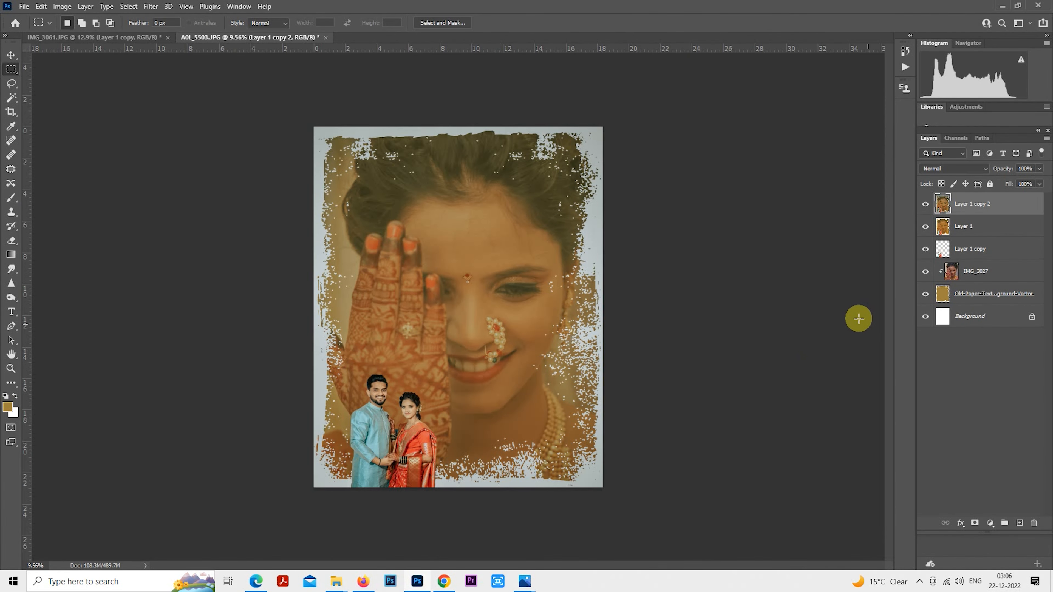
scroll(842, 316, up, 1)
click(995, 523)
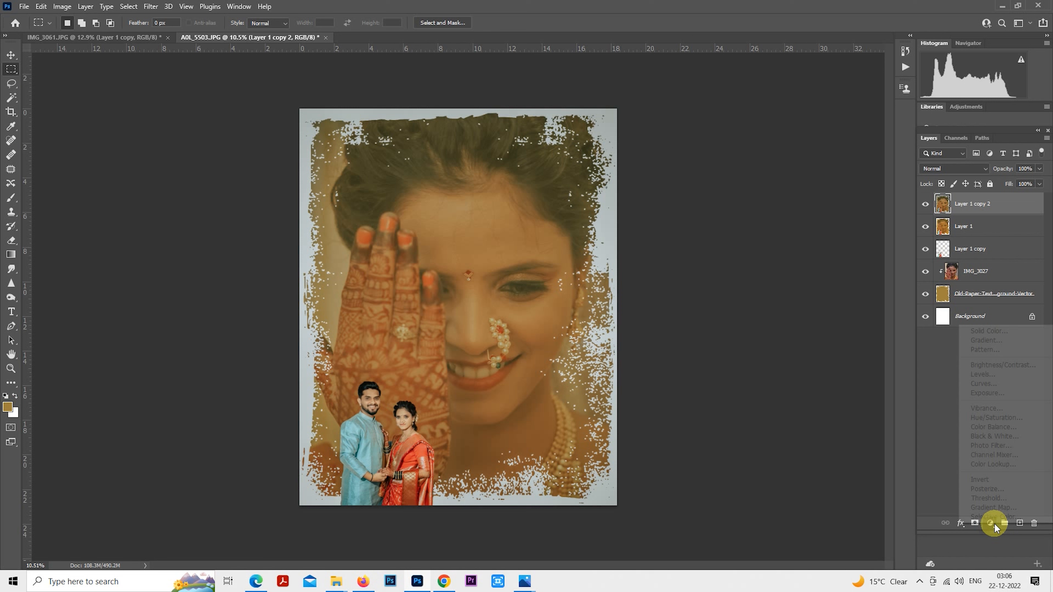
click(996, 466)
click(739, 110)
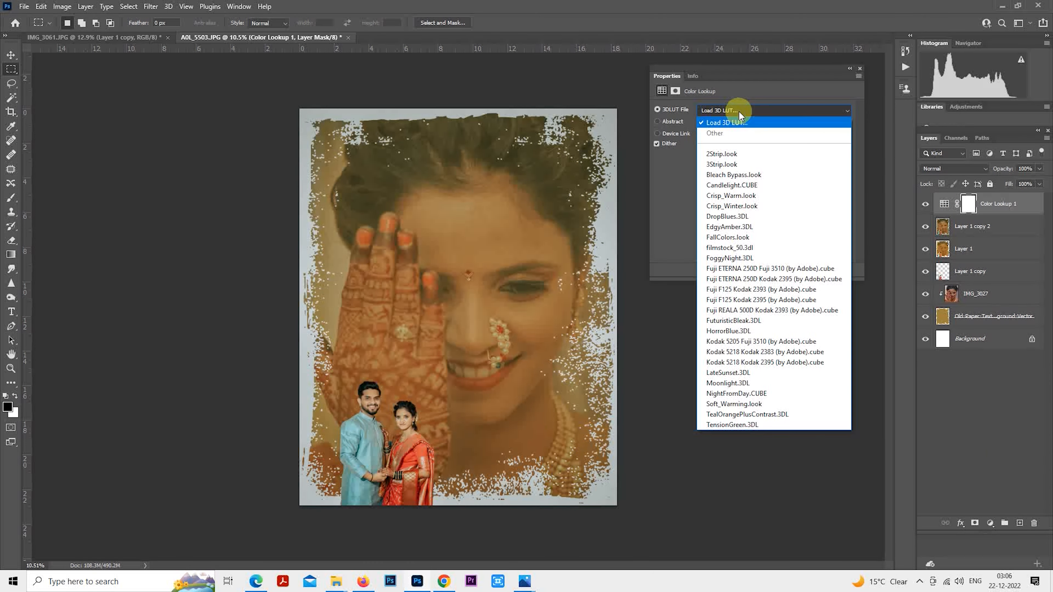
click(738, 154)
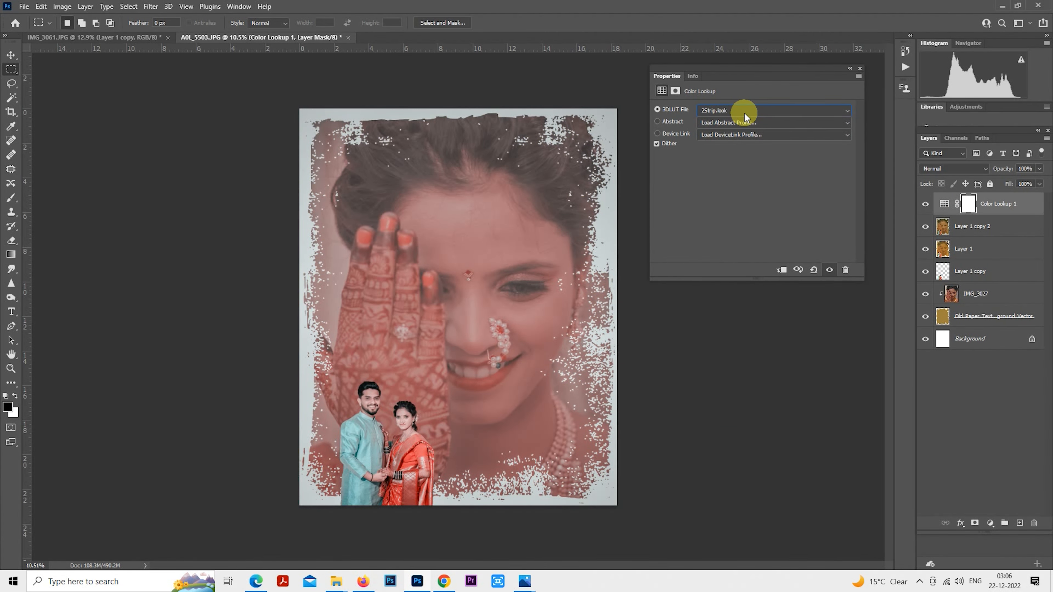
Step: Try the successive 3D LUTs up to FuturisticBleak.3DL and lower the Color Lookup layer's opacity to 16%
key(Down)
key(Down)
key(Down)
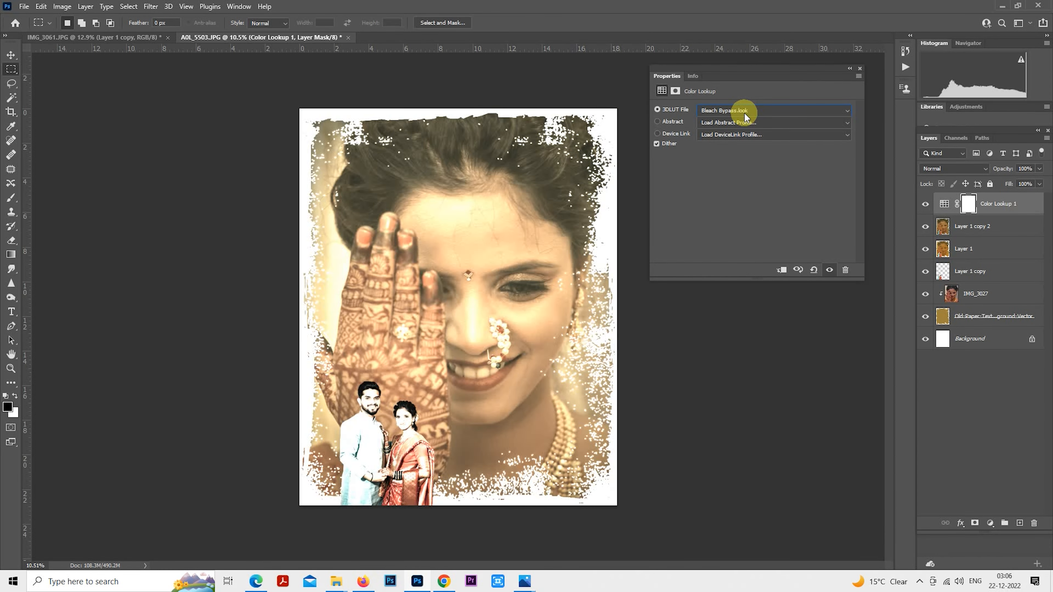
key(Down)
key(Down)
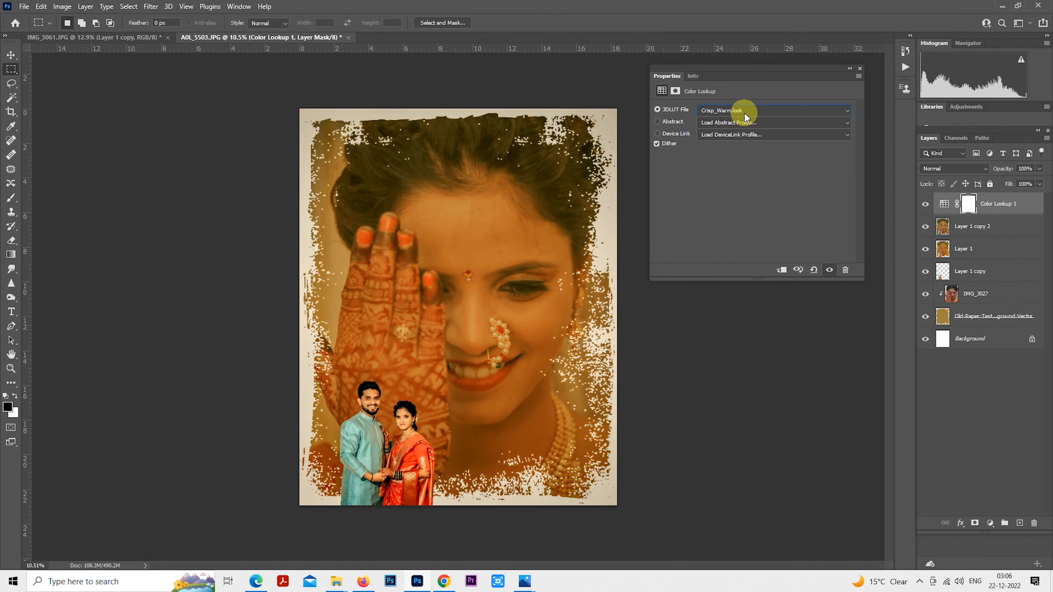
key(Down)
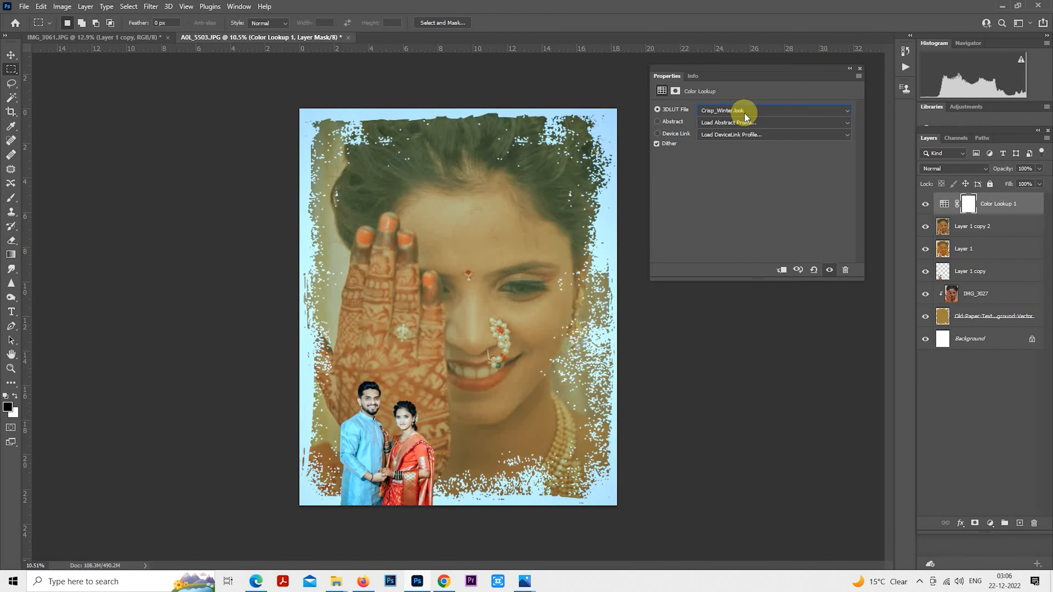
key(Down)
key(Down)
key(Down)
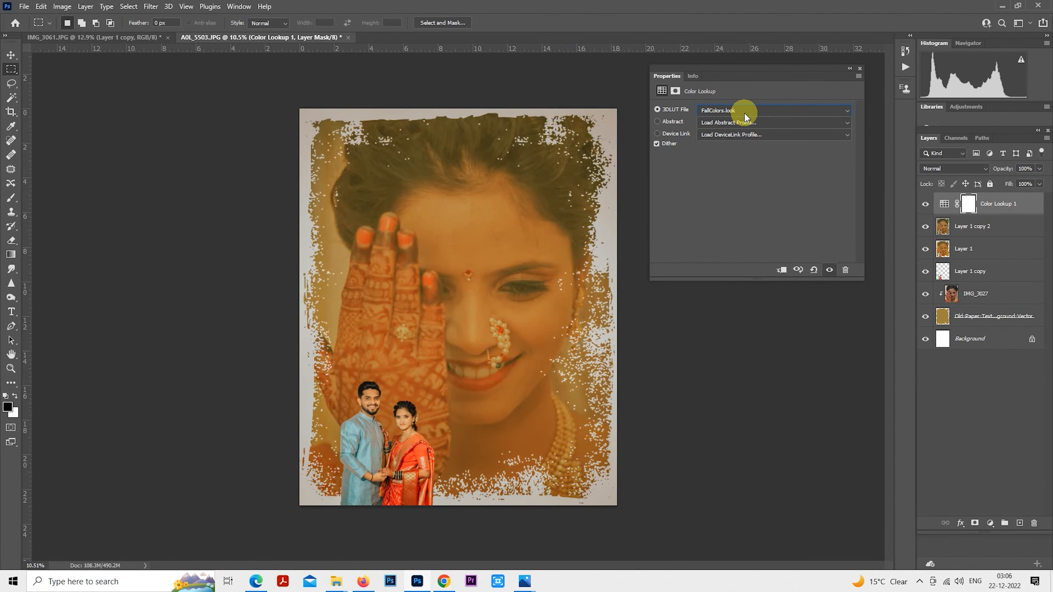
key(Down)
key(Down)
key(Down)
key(Down)
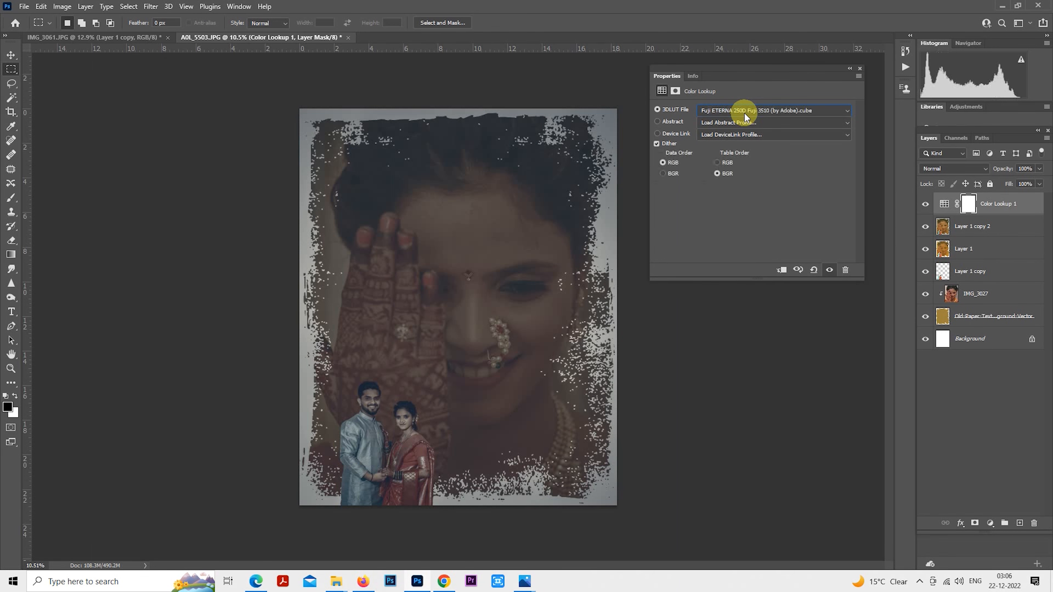
key(Down)
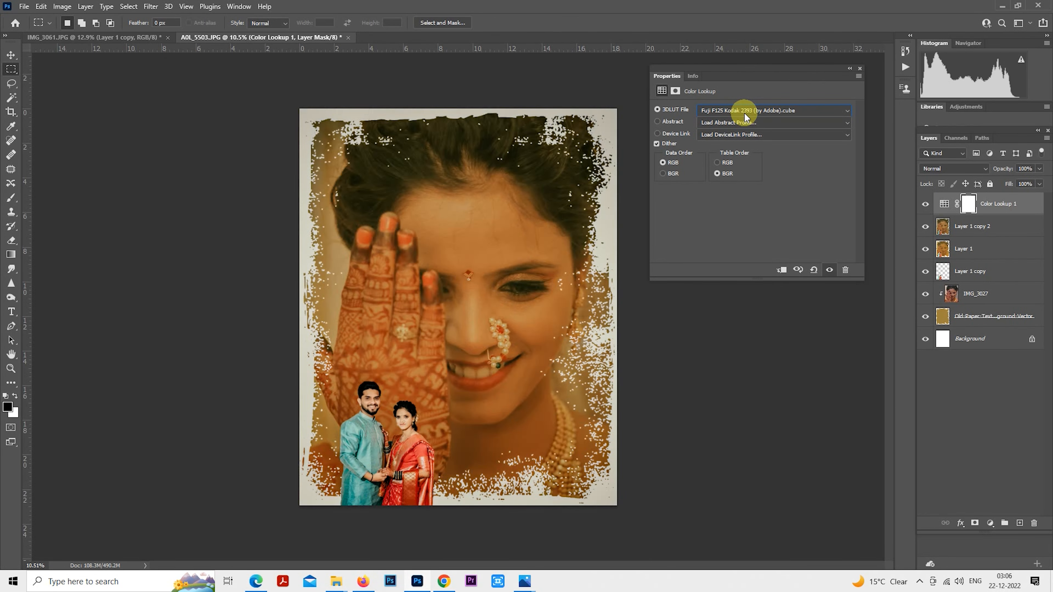
key(Down)
key(Down)
key(Down)
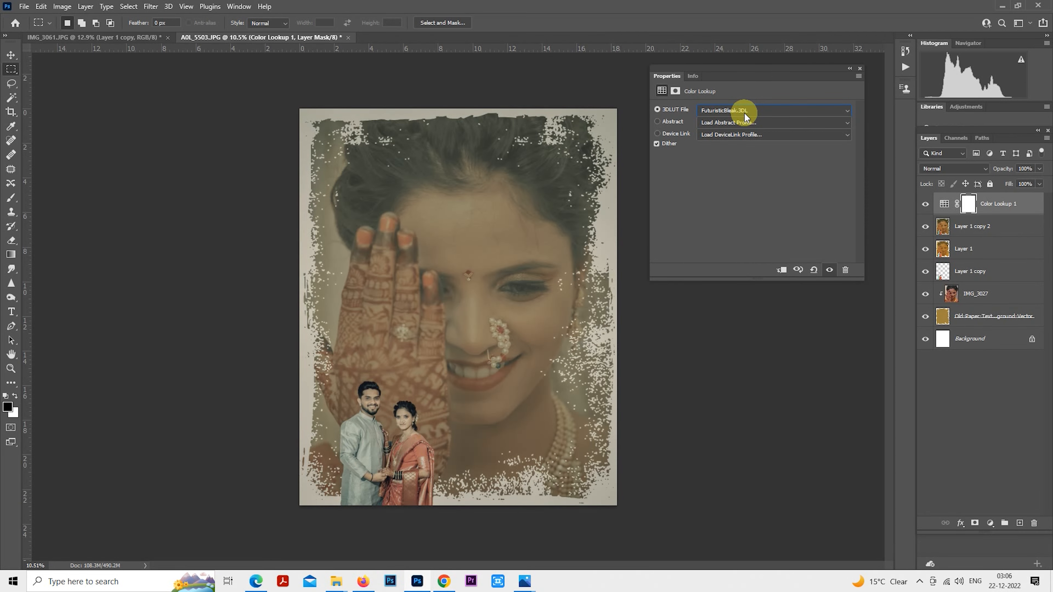
drag(1002, 169, 955, 170)
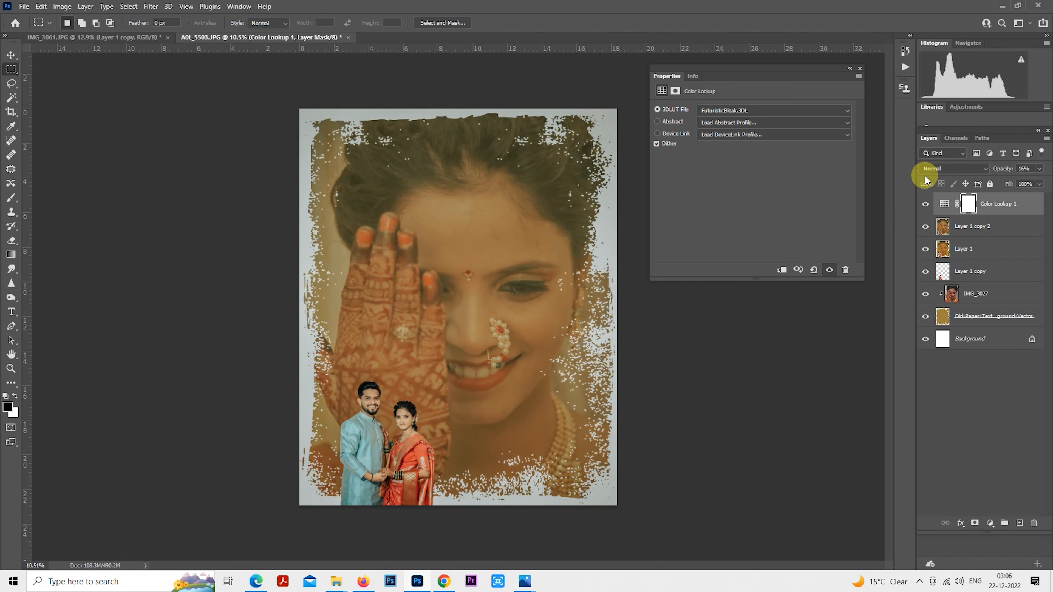
Step: Switch the Color Lookup layer to the LateSunset.3DL LUT and raise its opacity to 100%
click(767, 112)
key(Down)
key(Down)
key(Down)
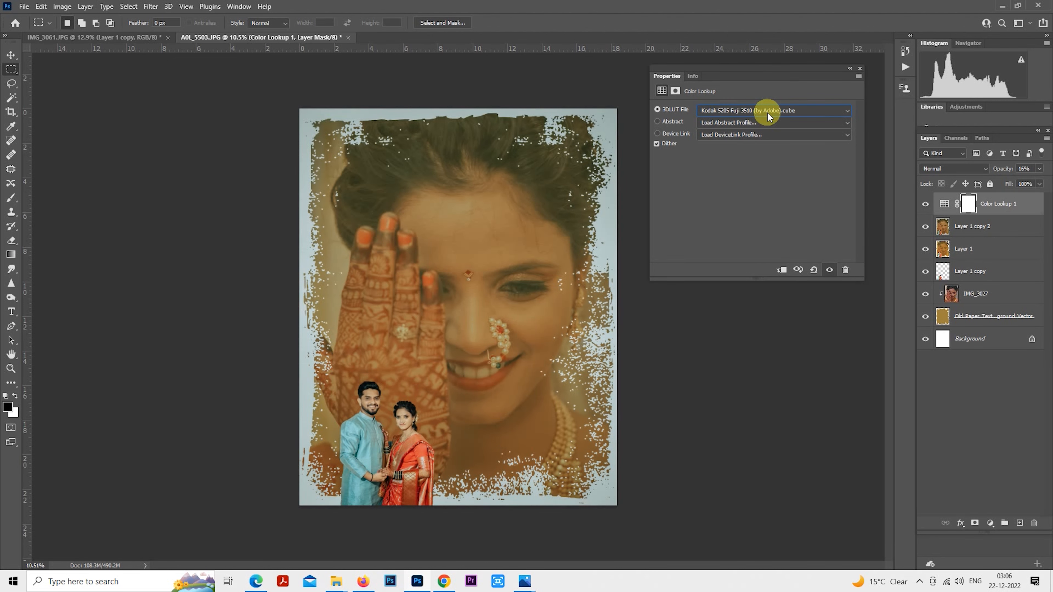
key(Down)
key(Down)
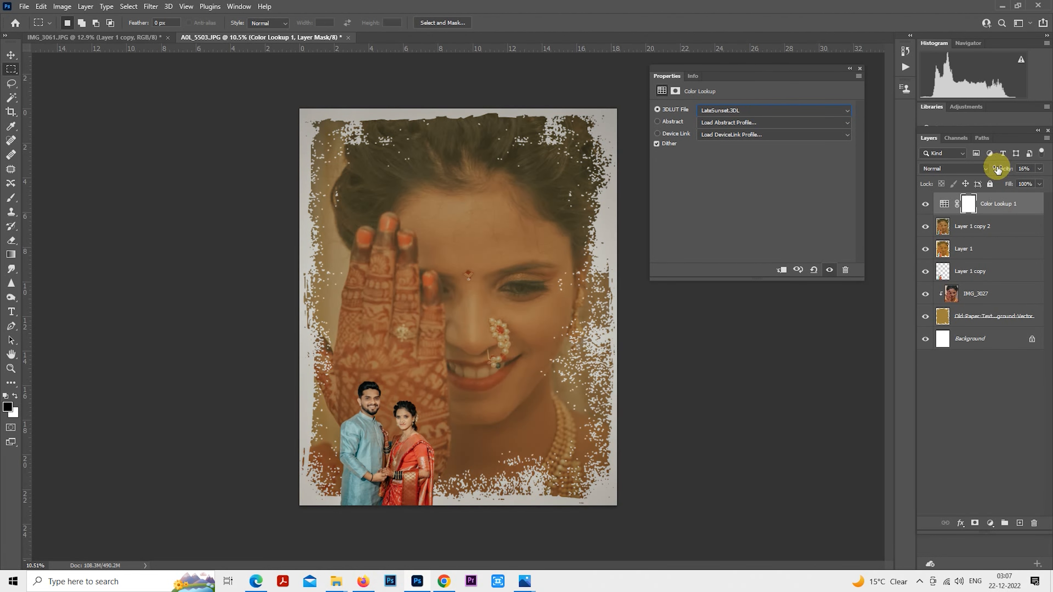
drag(997, 168, 1051, 167)
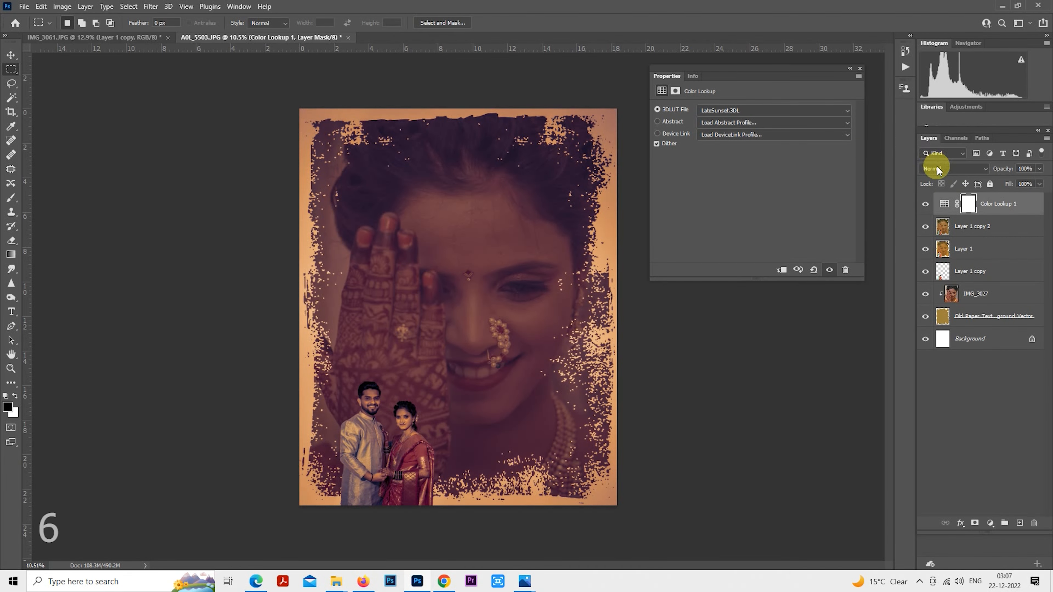
Step: Try several blend modes on the Color Lookup layer, choose Lighter Color, and compare the image with the layer hidden and shown
click(950, 170)
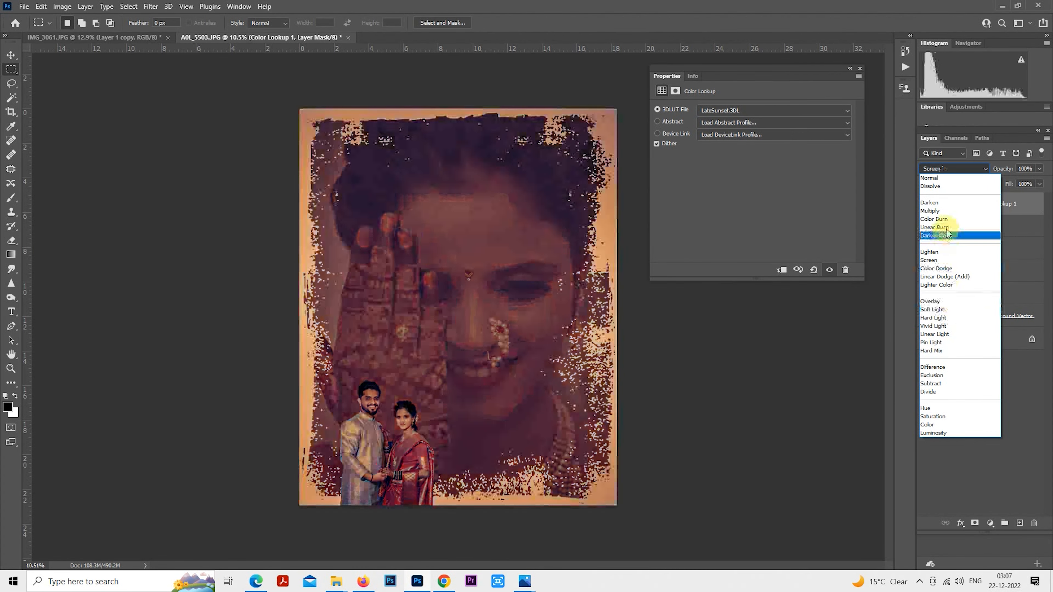
click(931, 178)
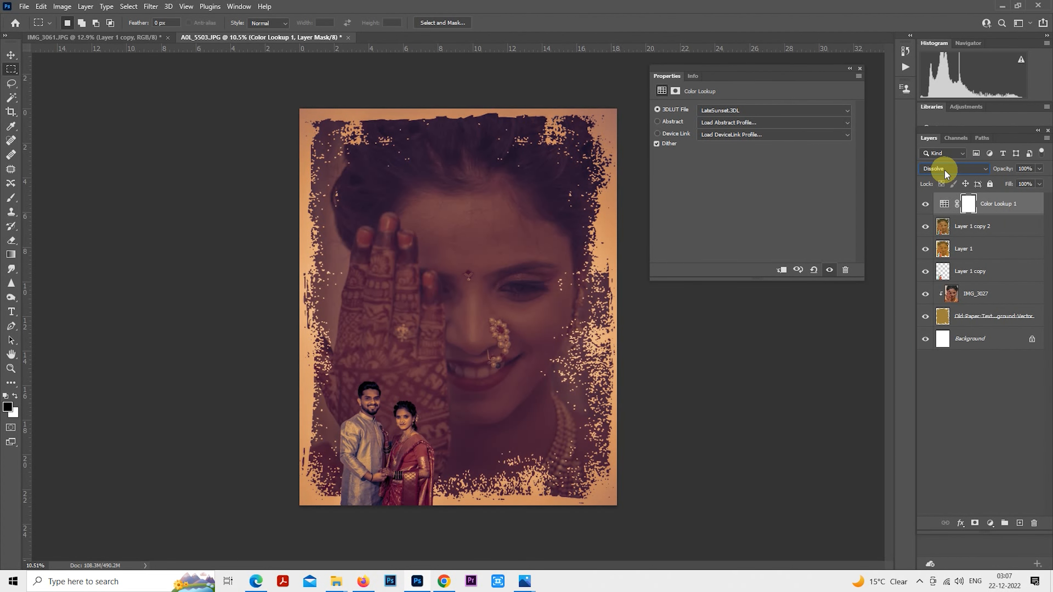
scroll(945, 170, down, 2)
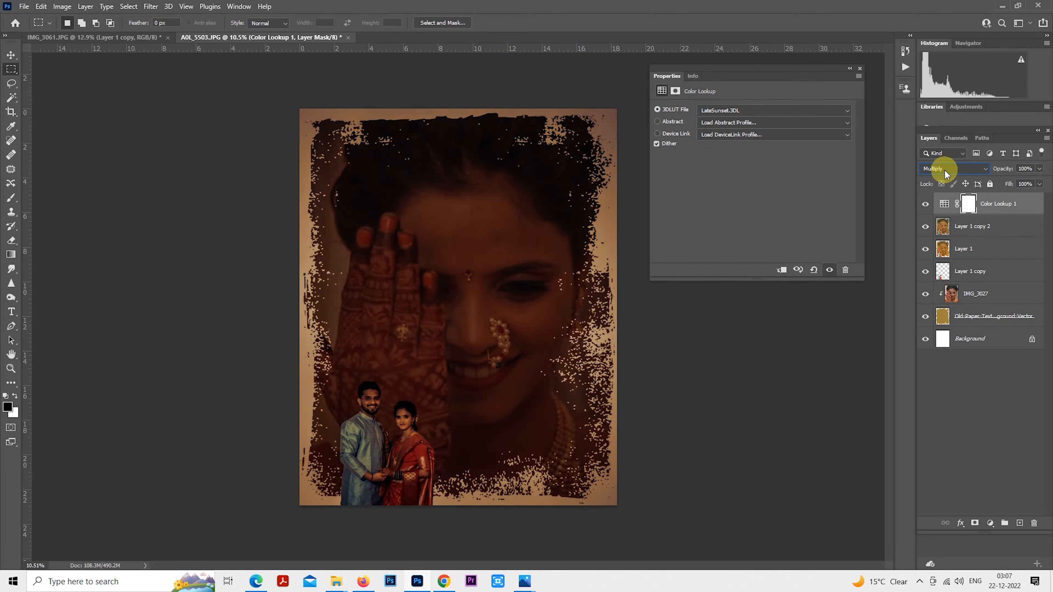
scroll(947, 174, down, 1)
scroll(947, 174, down, 2)
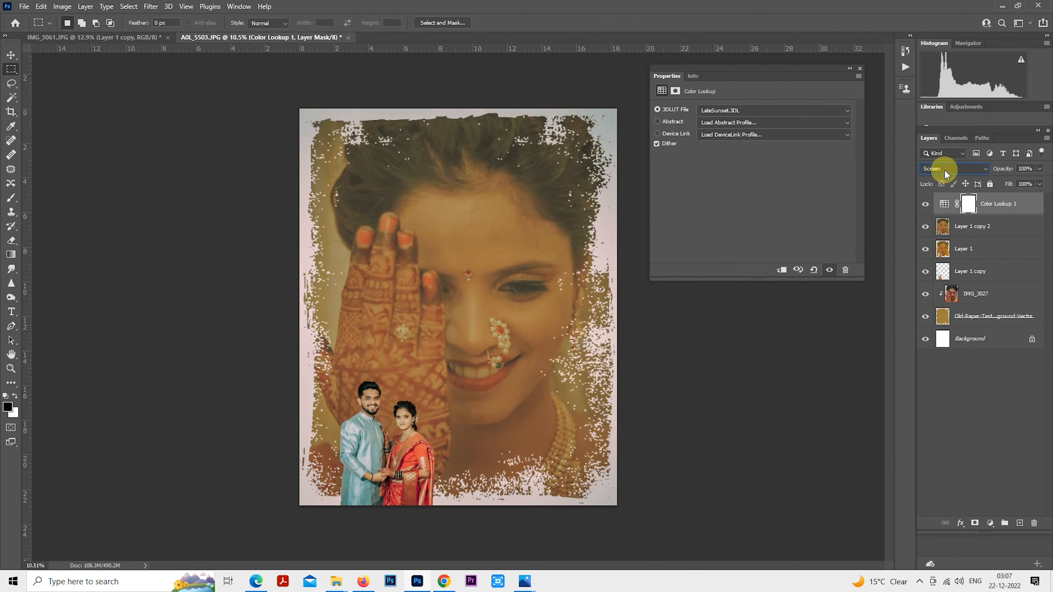
scroll(946, 171, down, 2)
scroll(945, 170, down, 1)
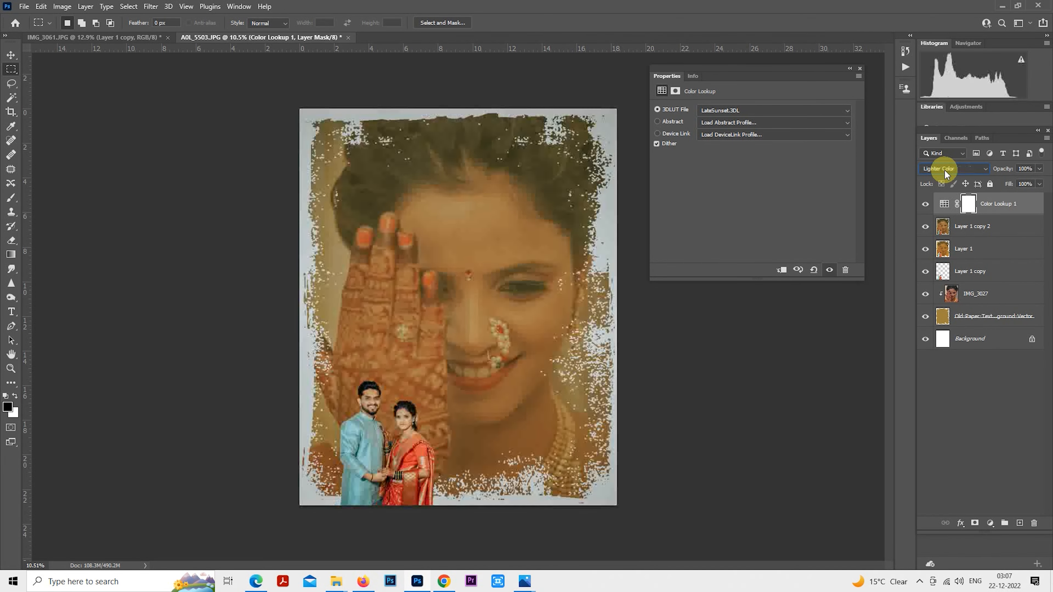
click(926, 205)
click(926, 205)
scroll(956, 166, down, 3)
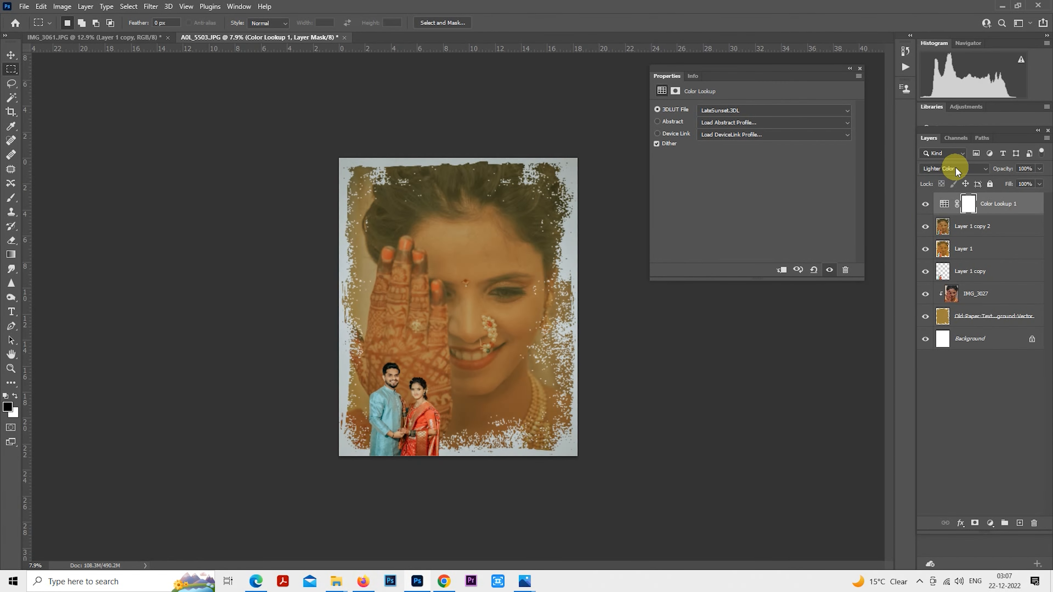
Step: Try Overlay and Soft Light on the Color Lookup layer, set its blend mode to Pin Light, and close its properties
scroll(956, 167, up, 1)
click(956, 168)
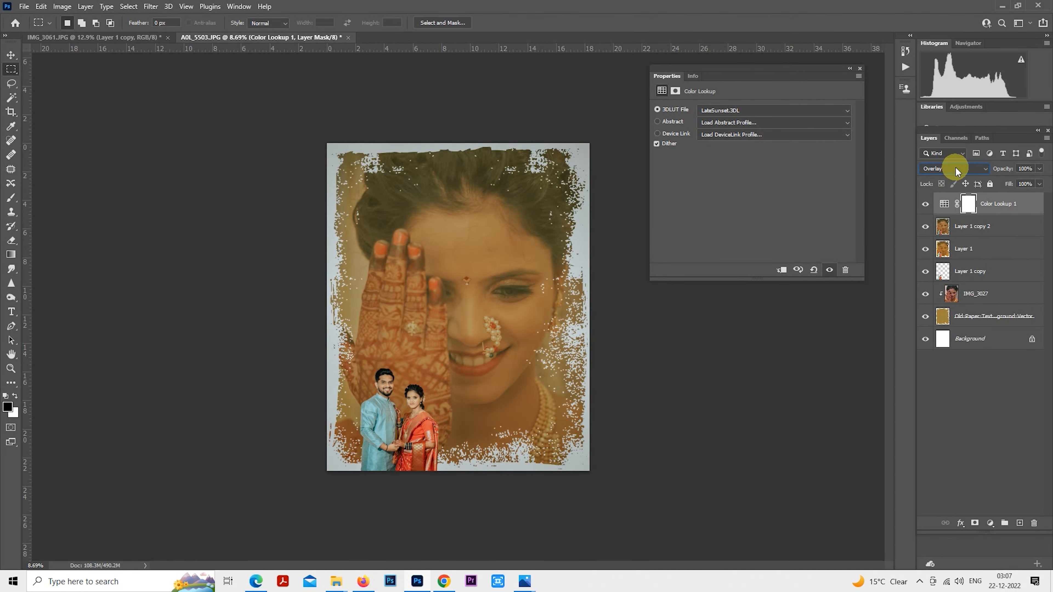
scroll(956, 169, down, 2)
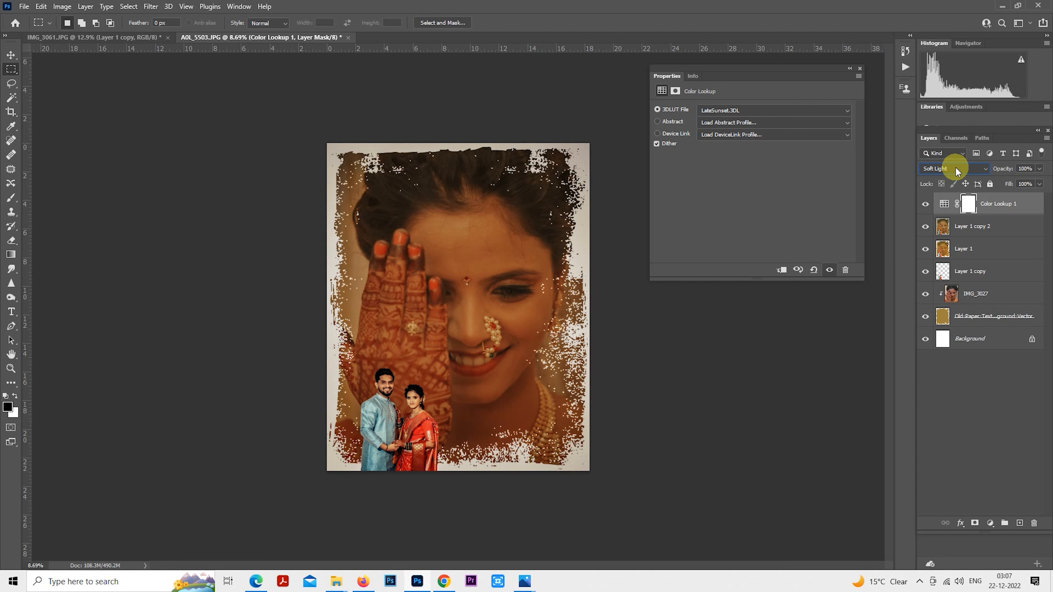
scroll(957, 171, down, 4)
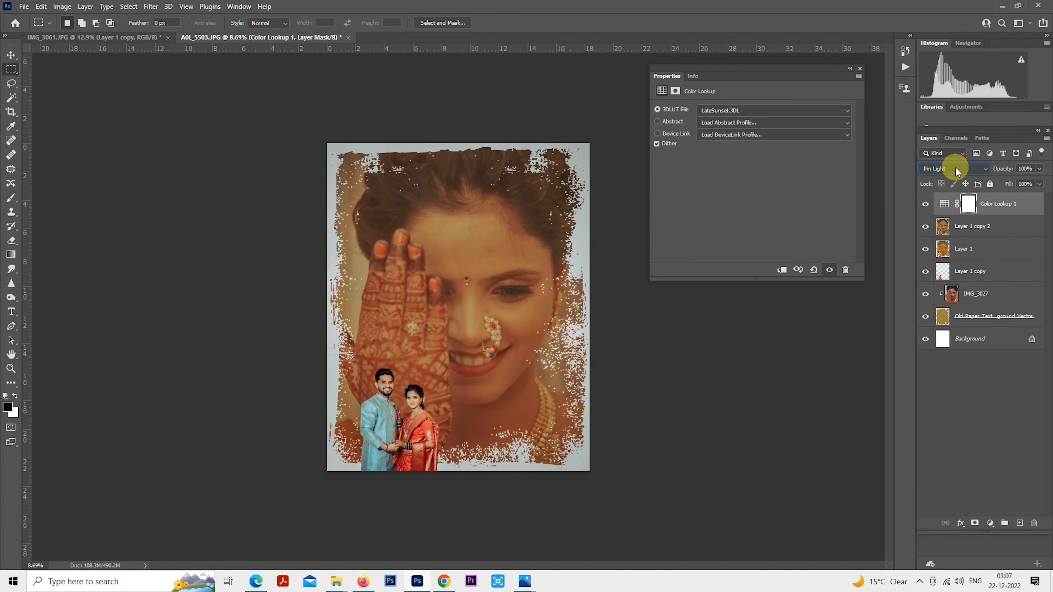
click(860, 69)
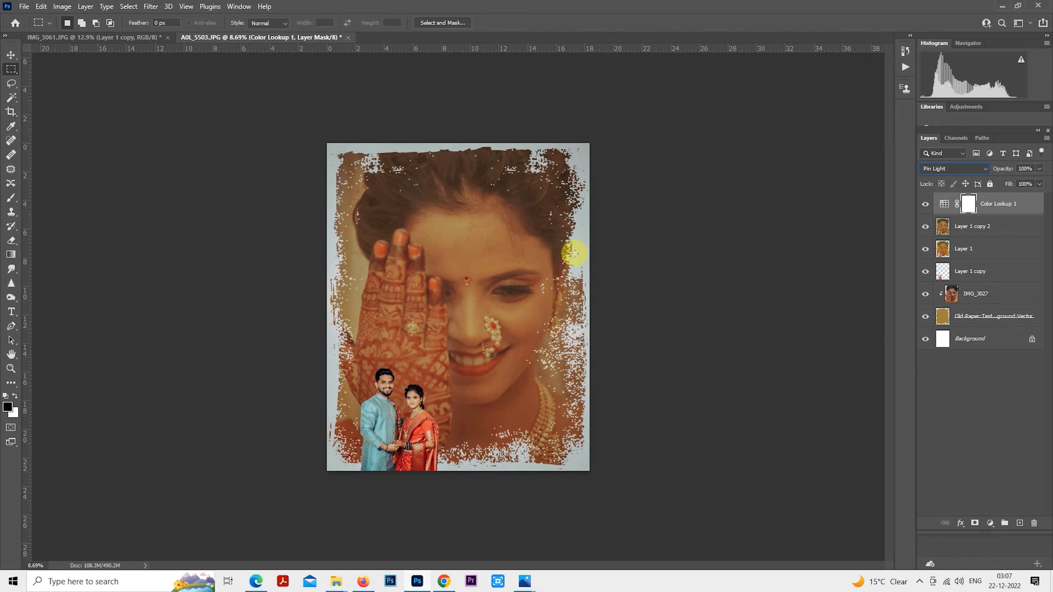
Step: Compare the image with the Color Lookup layer hidden and shown at full opacity, leaving the layer visible
scroll(508, 273, up, 2)
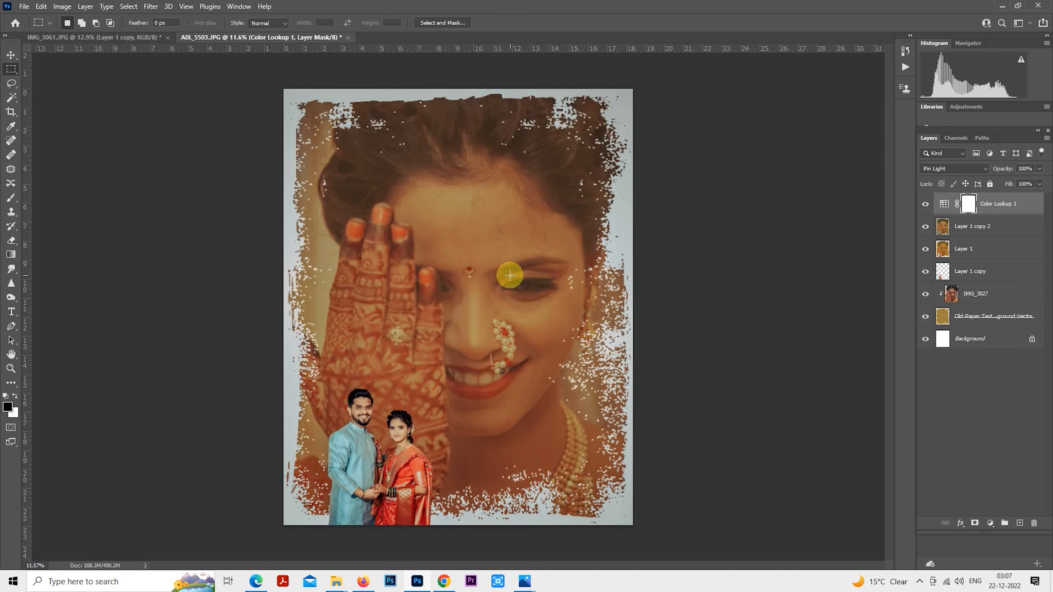
click(925, 205)
click(926, 204)
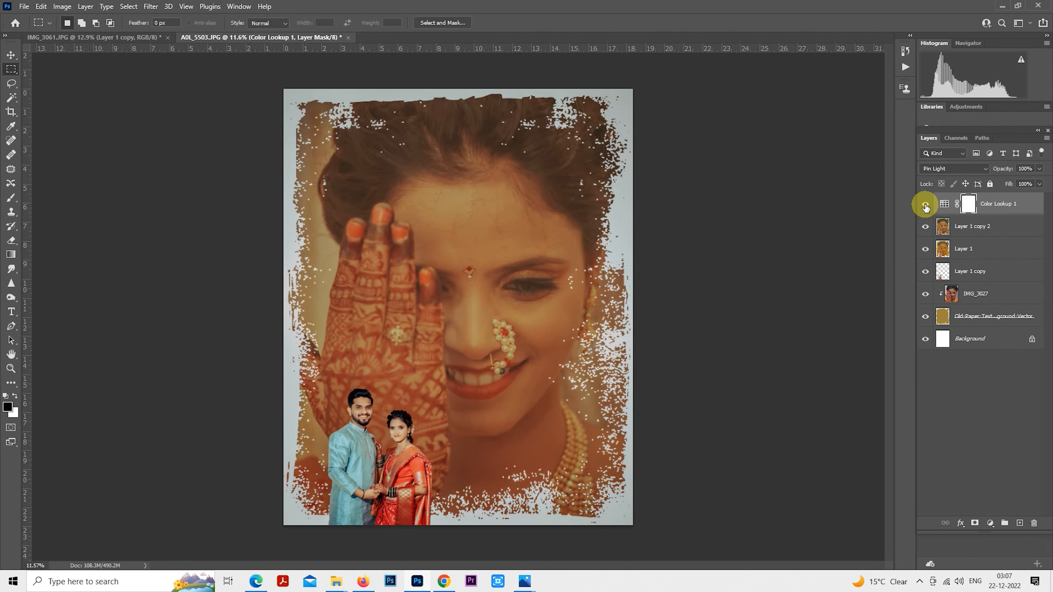
click(925, 205)
click(926, 205)
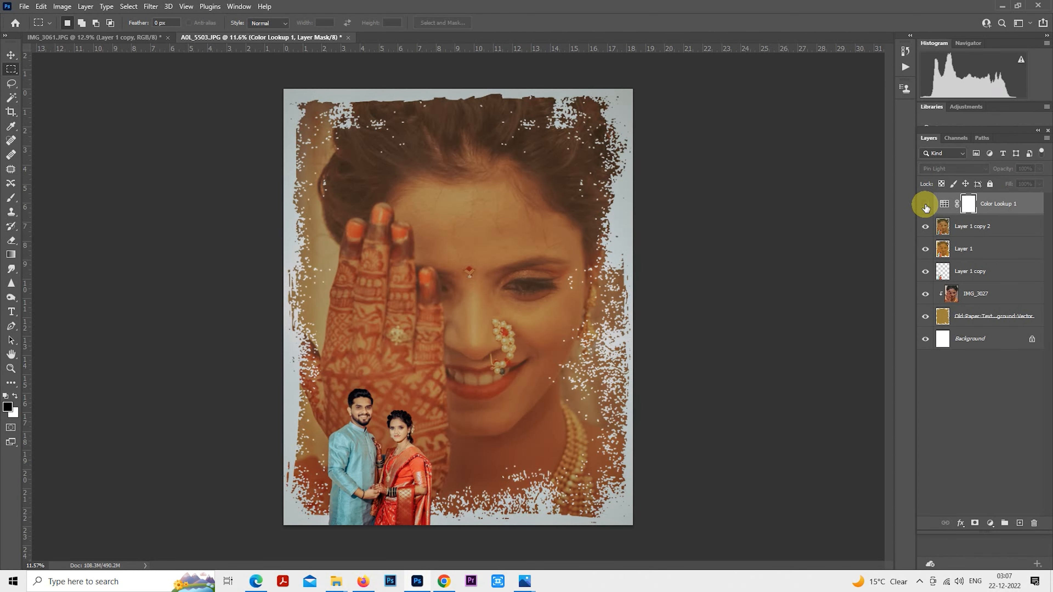
click(925, 205)
click(925, 205)
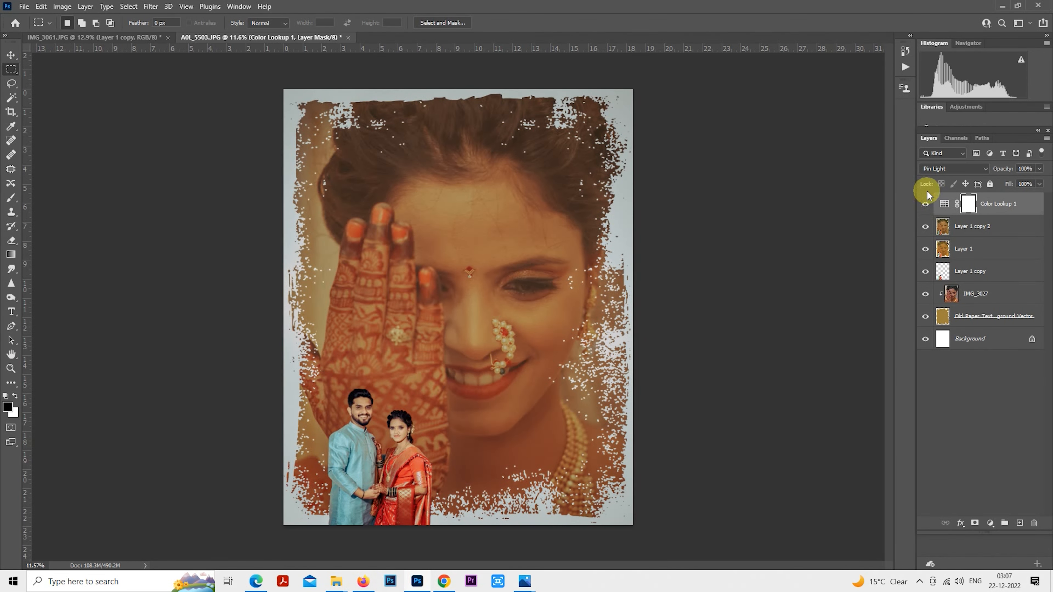
Step: Lower the Color Lookup layer's opacity to 62% and compare the image with the layer hidden and shown
drag(1003, 168, 971, 170)
click(926, 204)
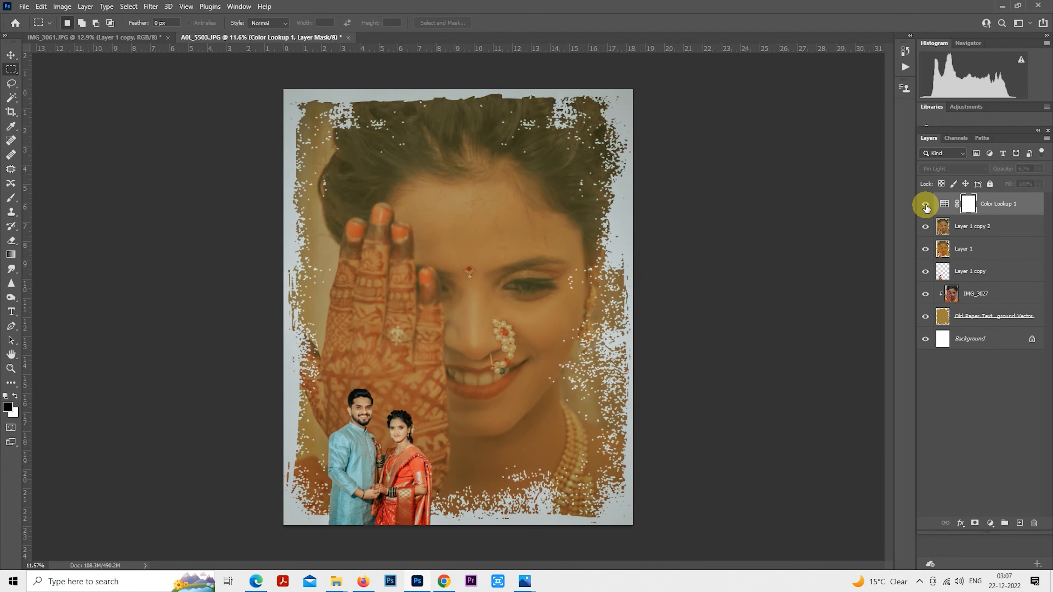
click(926, 204)
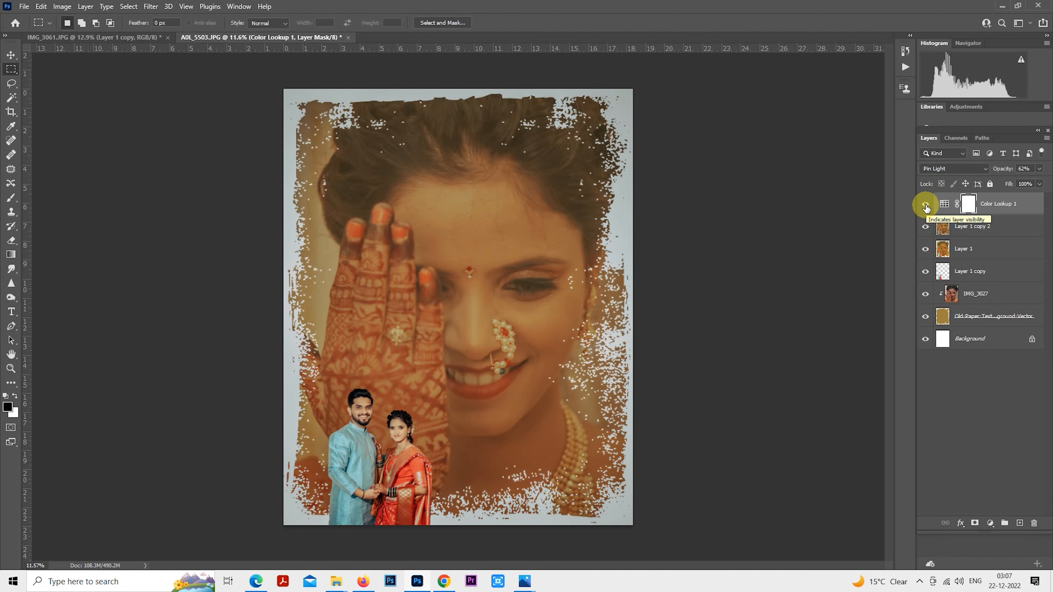
click(926, 206)
click(926, 205)
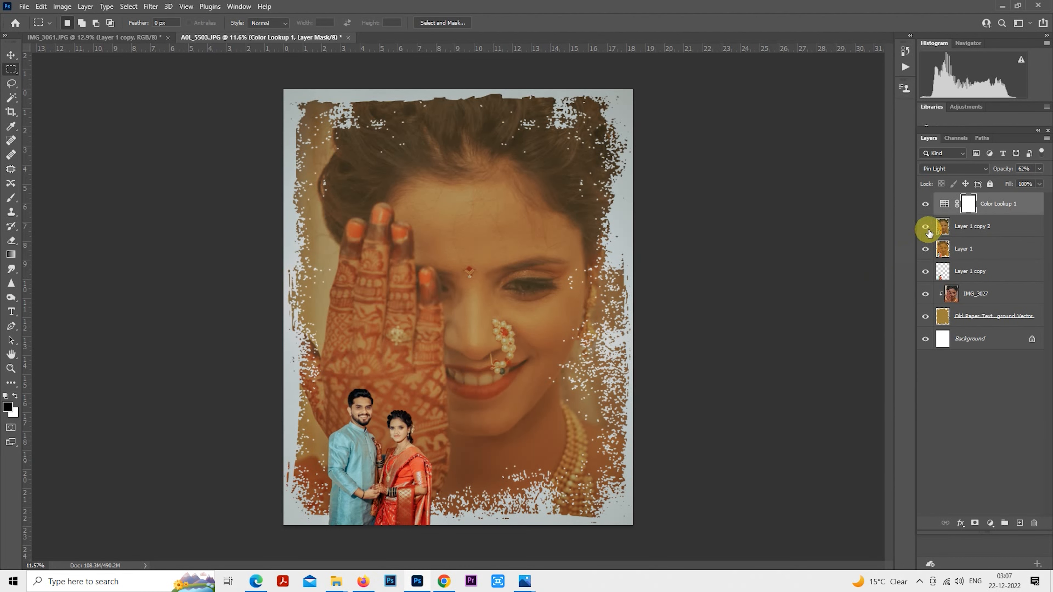
click(925, 210)
click(926, 209)
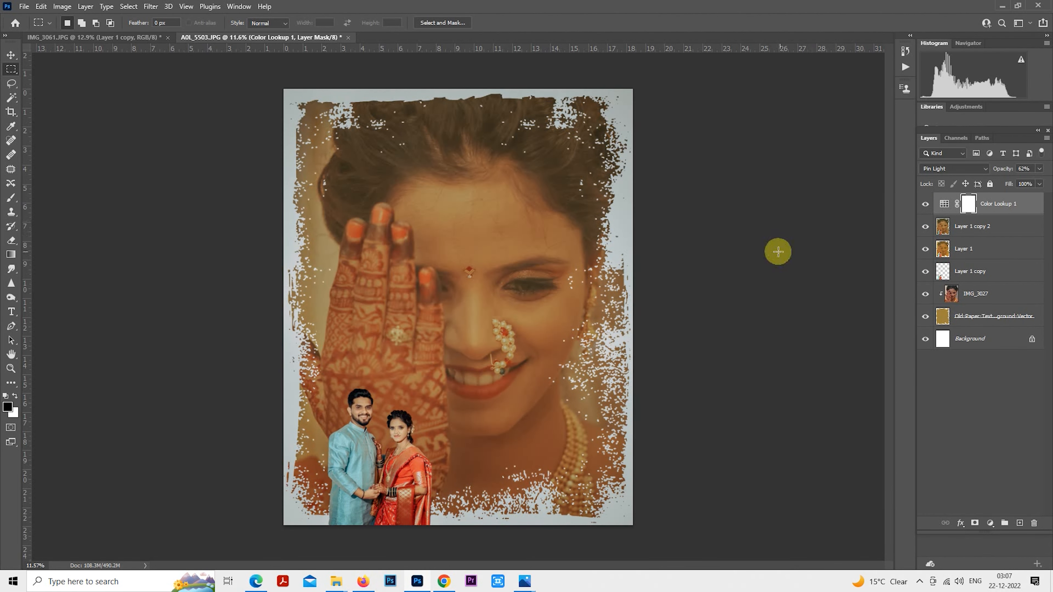